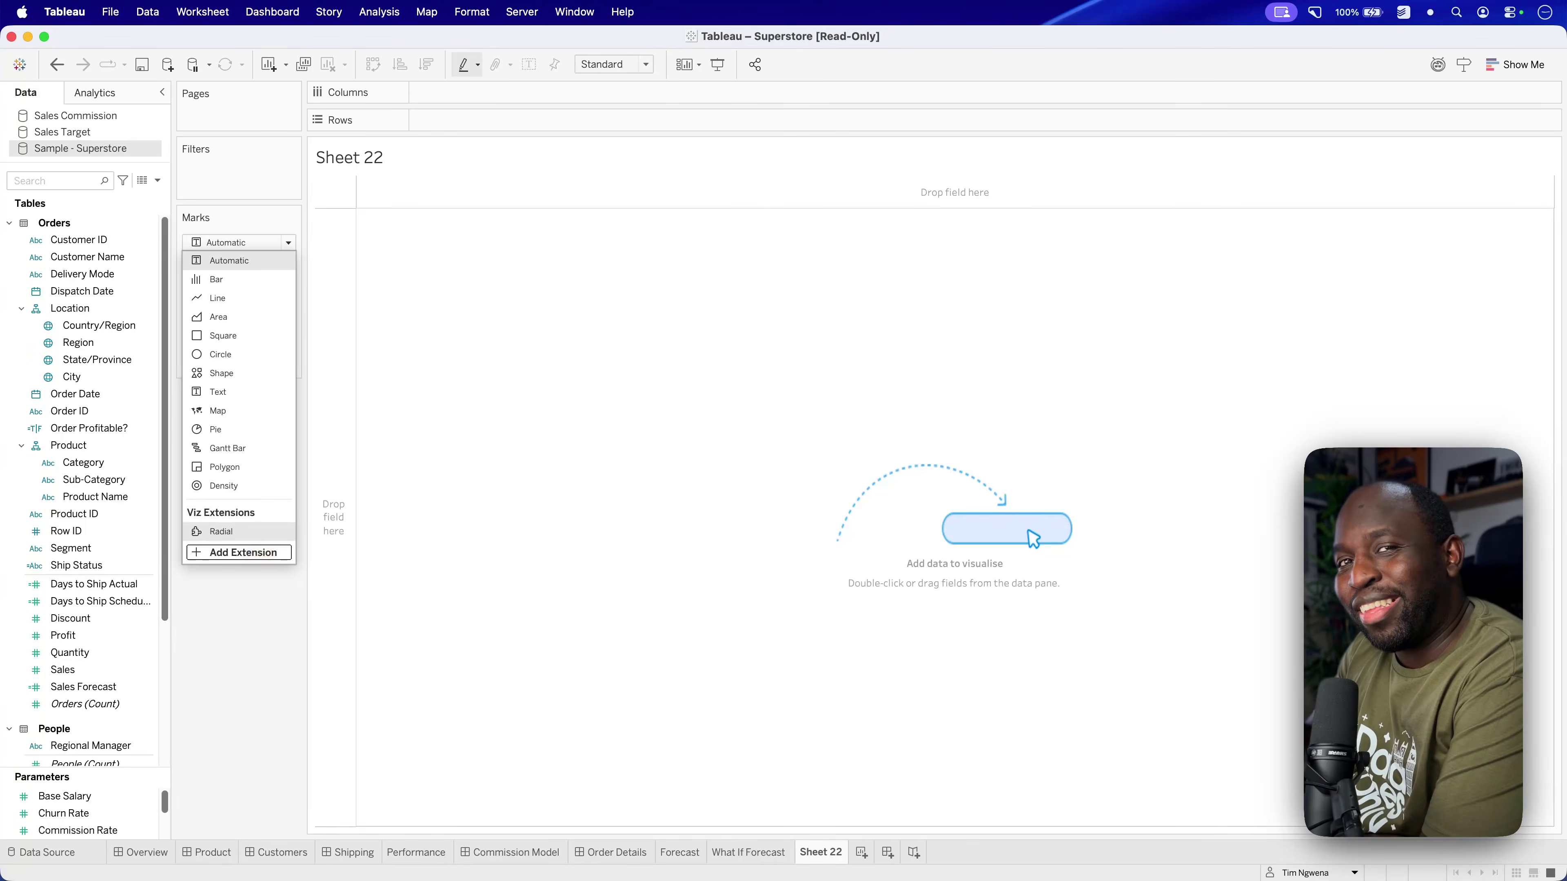
Step: Add the Radial viz extension by Tableau to the worksheet, checking its hosting address in the extension details
{"action": "left_click", "coordinate": [259, 555]}
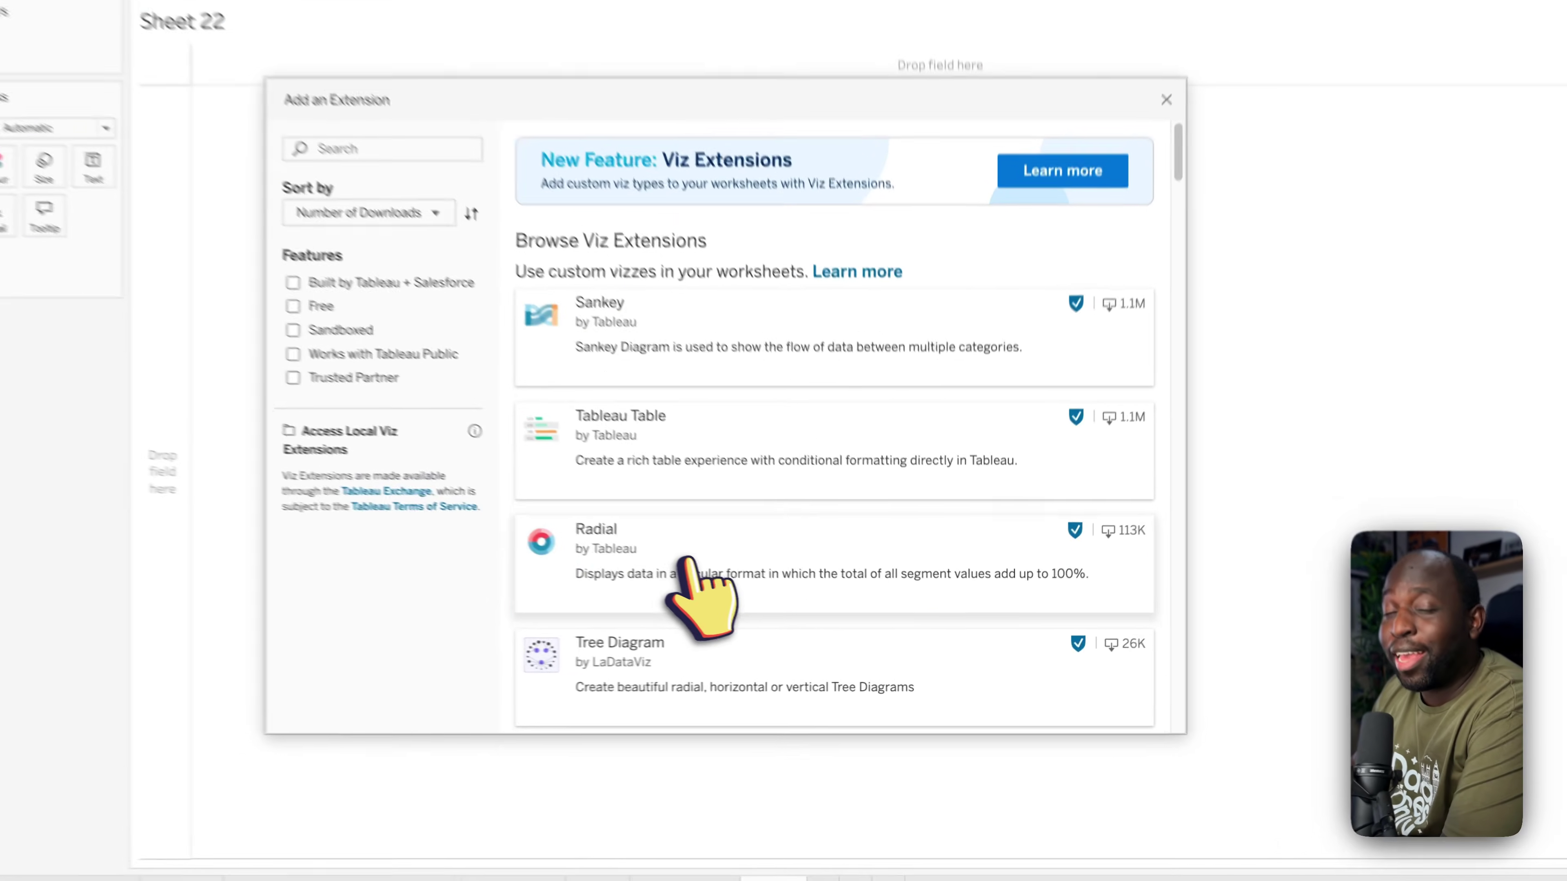
{"action": "left_click", "coordinate": [755, 592]}
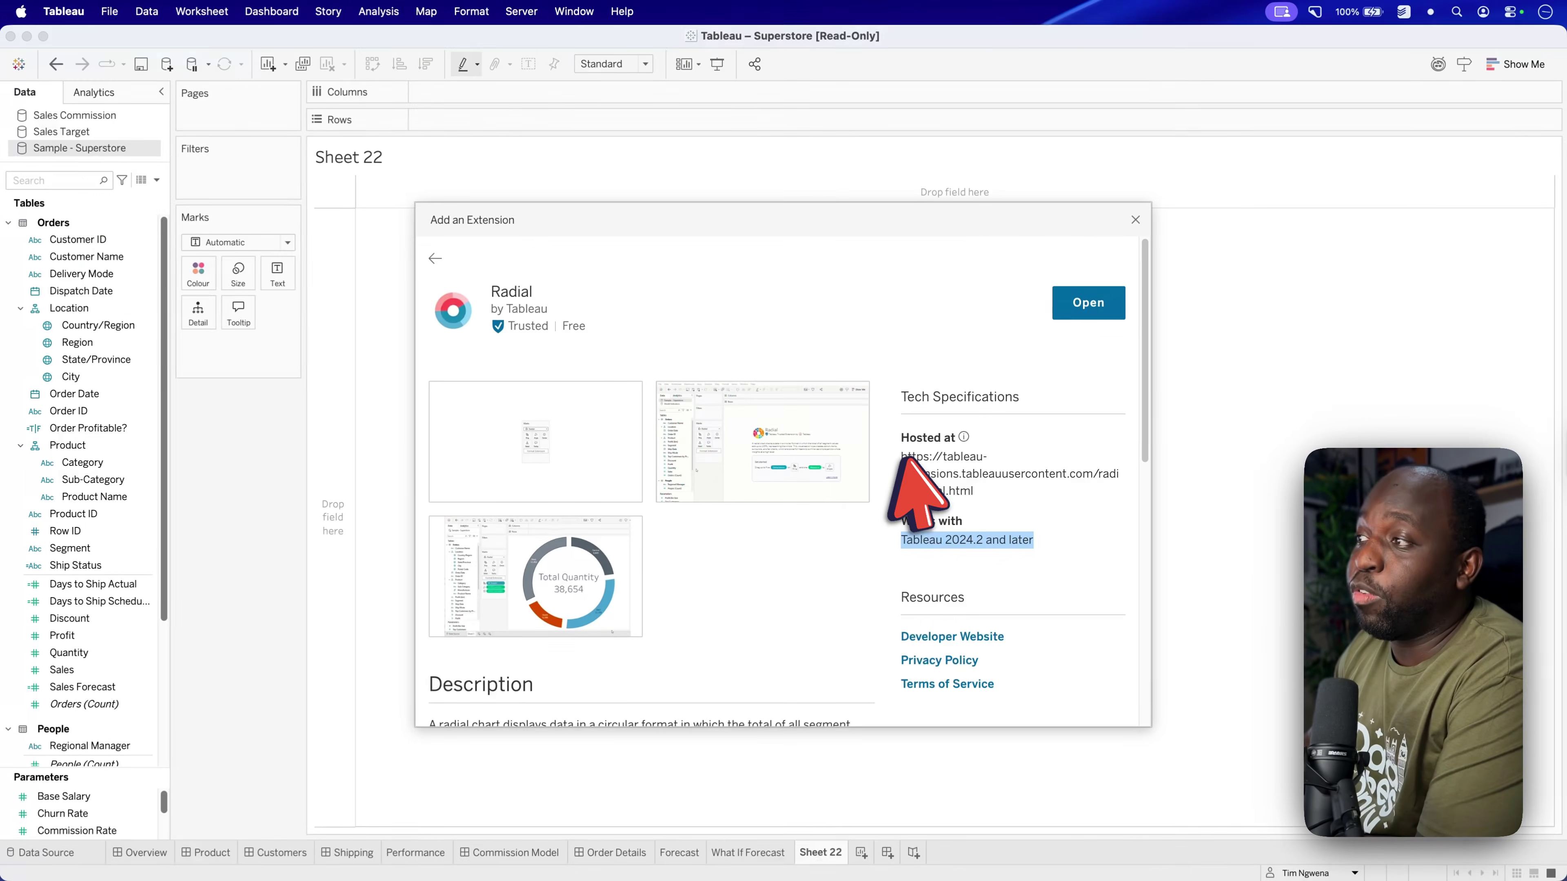
{"action": "left_click_drag", "start_coordinate": [901, 458], "coordinate": [1015, 503]}
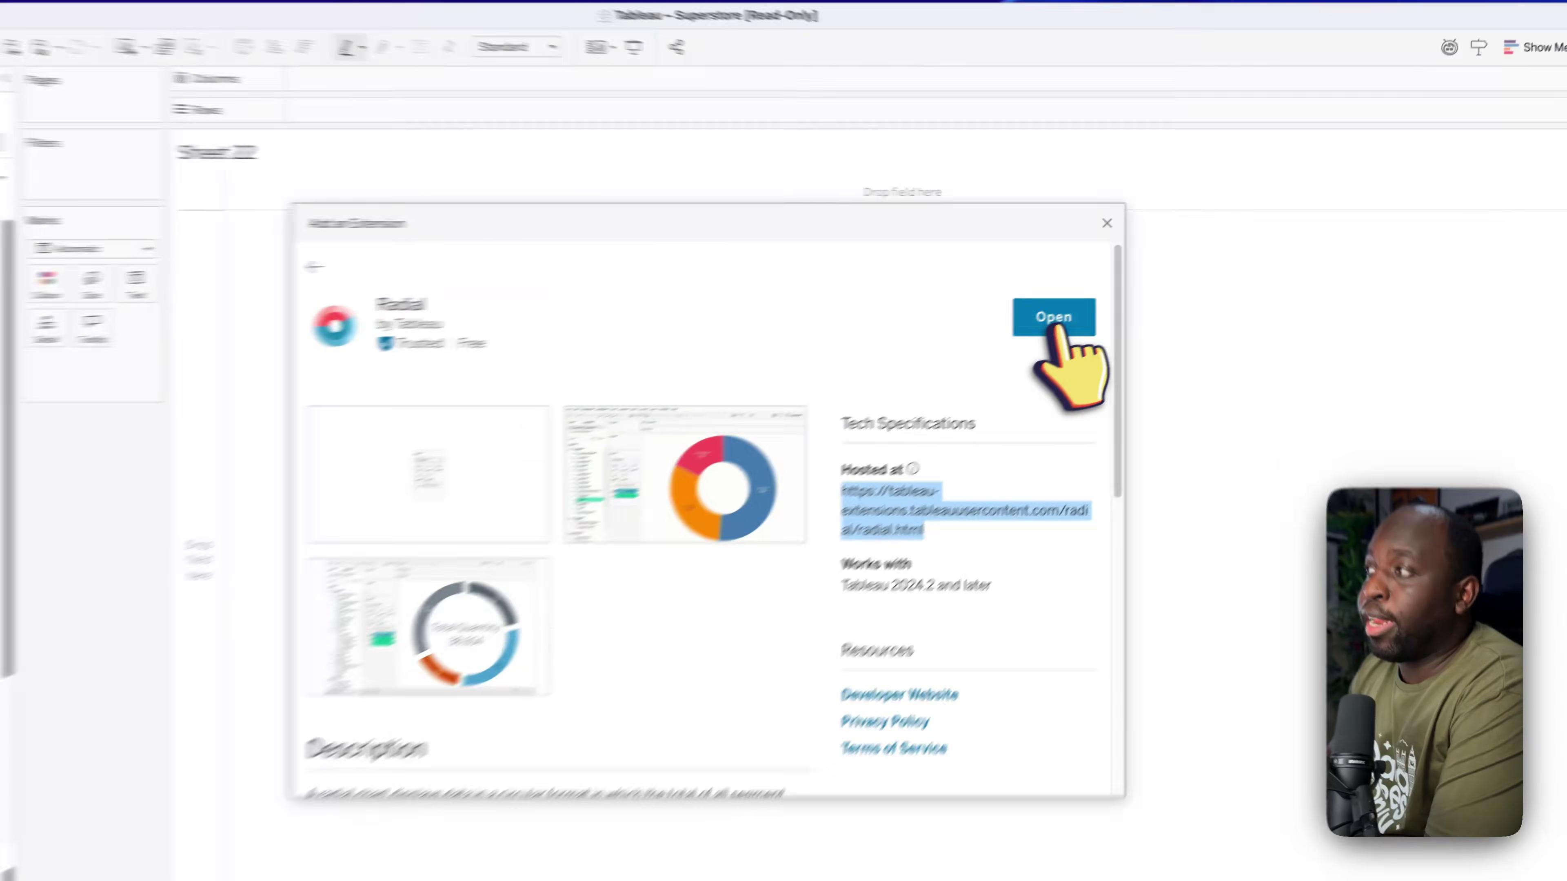
{"action": "left_click", "coordinate": [1088, 303]}
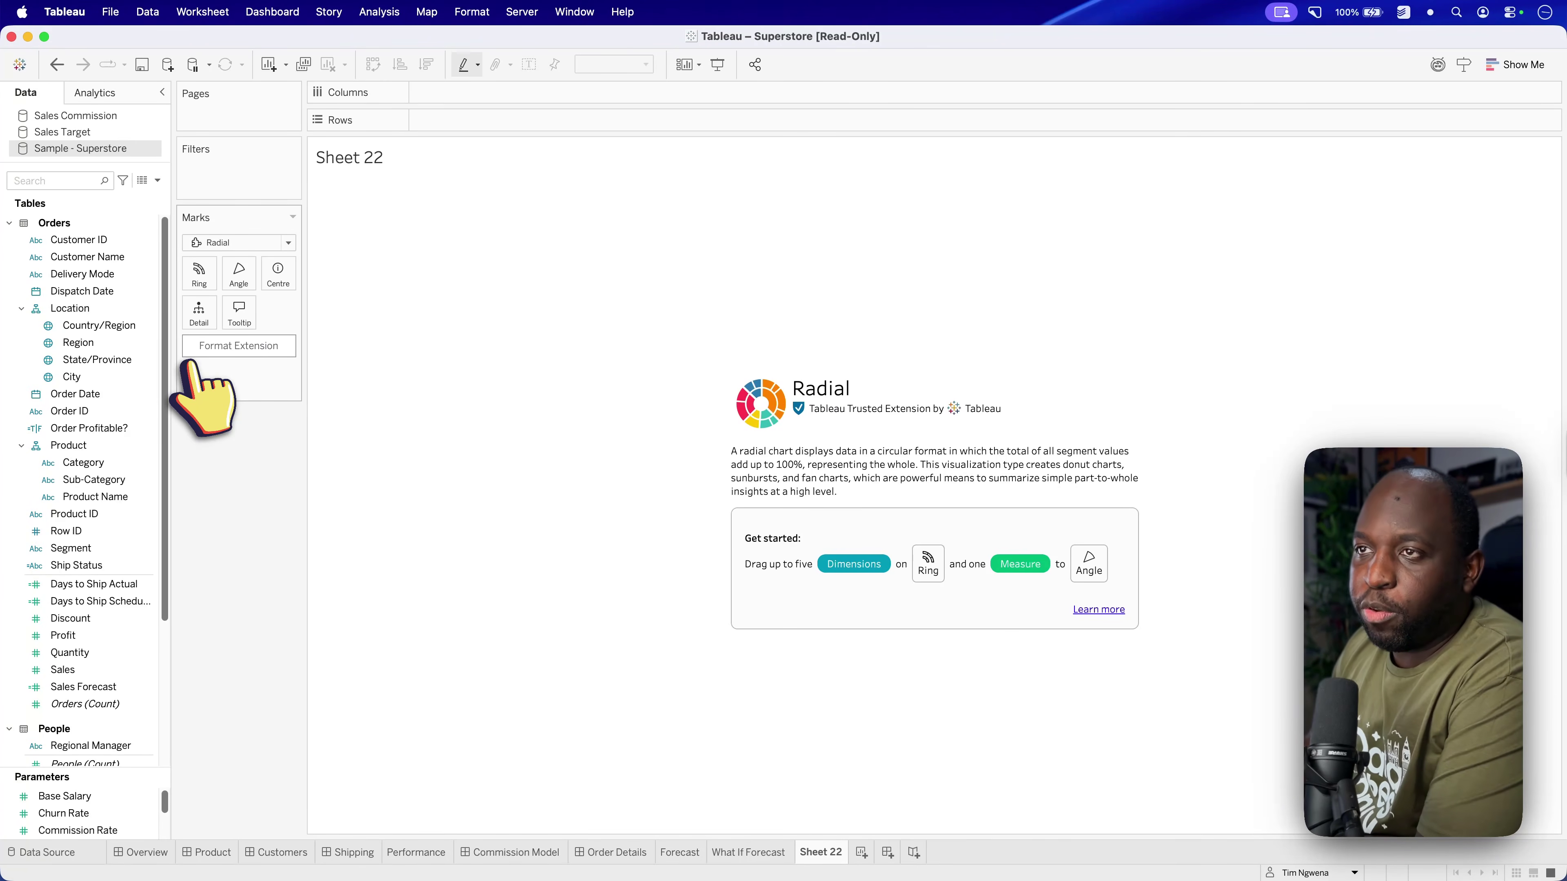
Step: Build a donut chart with Region as the ring and Sales as the angle, and inspect its regional segments
{"action": "mouse_move", "coordinate": [80, 342]}
{"action": "left_mouse_down"}
{"action": "mouse_move", "coordinate": [123, 306]}
{"action": "mouse_move", "coordinate": [88, 340]}
{"action": "left_mouse_up"}
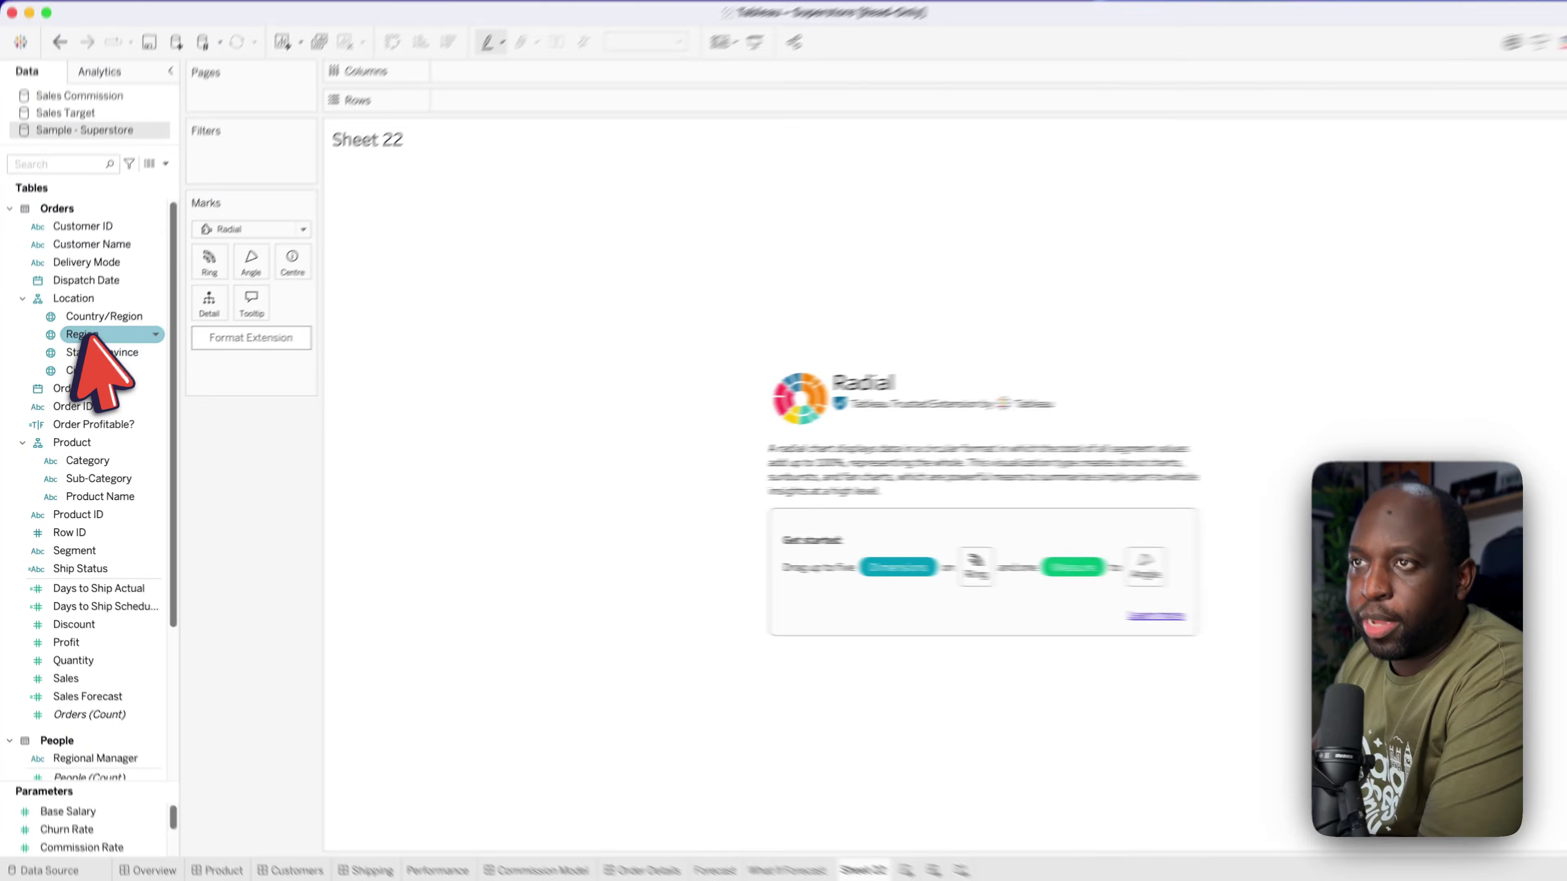
{"action": "left_click_drag", "start_coordinate": [116, 286], "coordinate": [262, 207]}
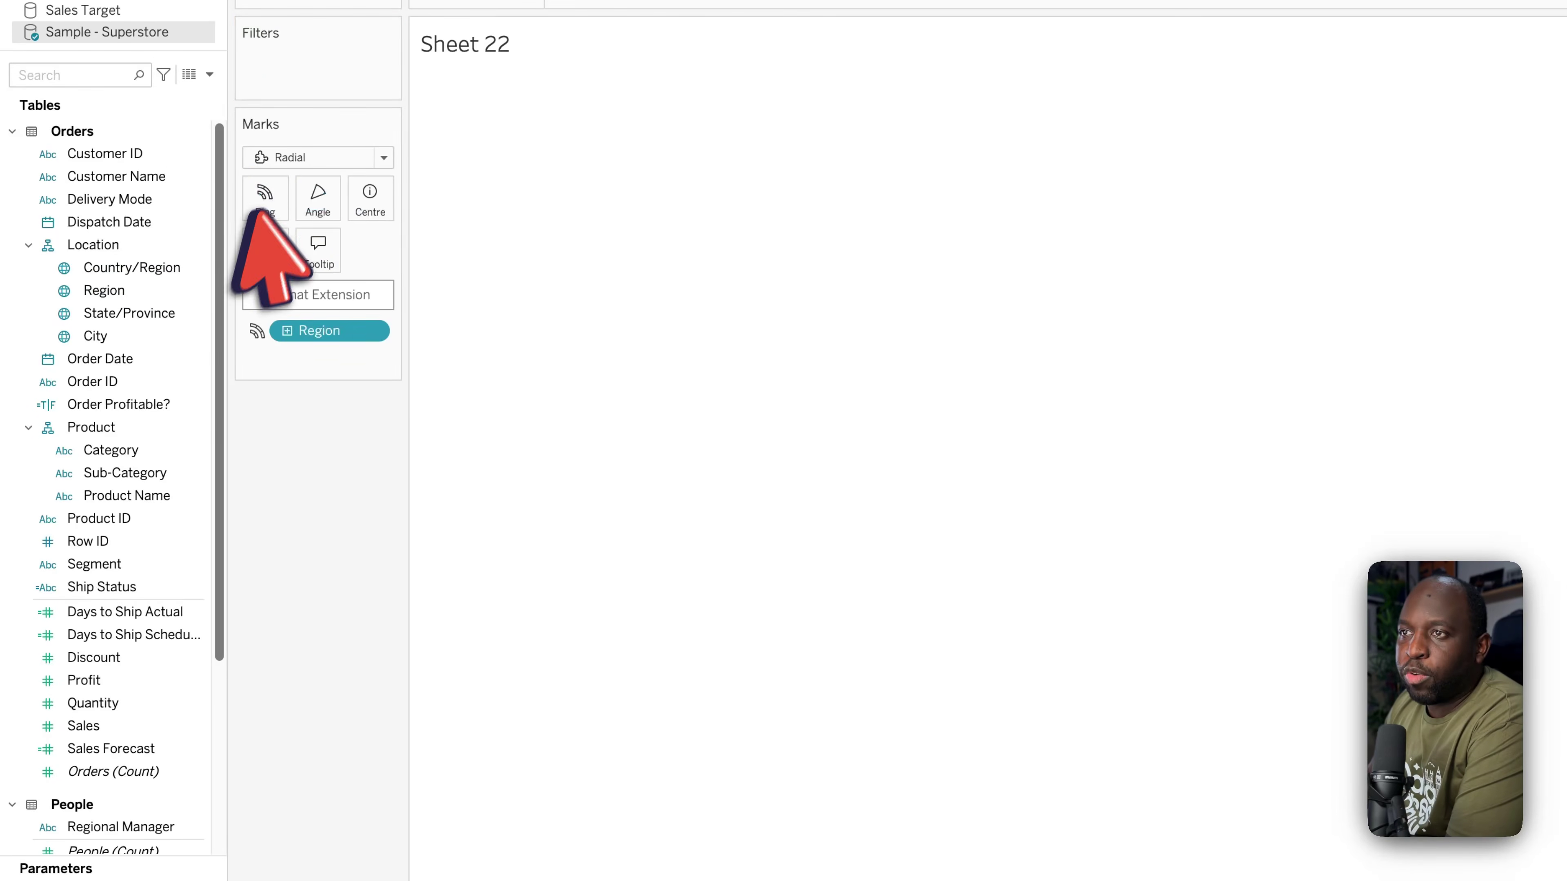
{"action": "left_click_drag", "start_coordinate": [83, 726], "coordinate": [318, 200]}
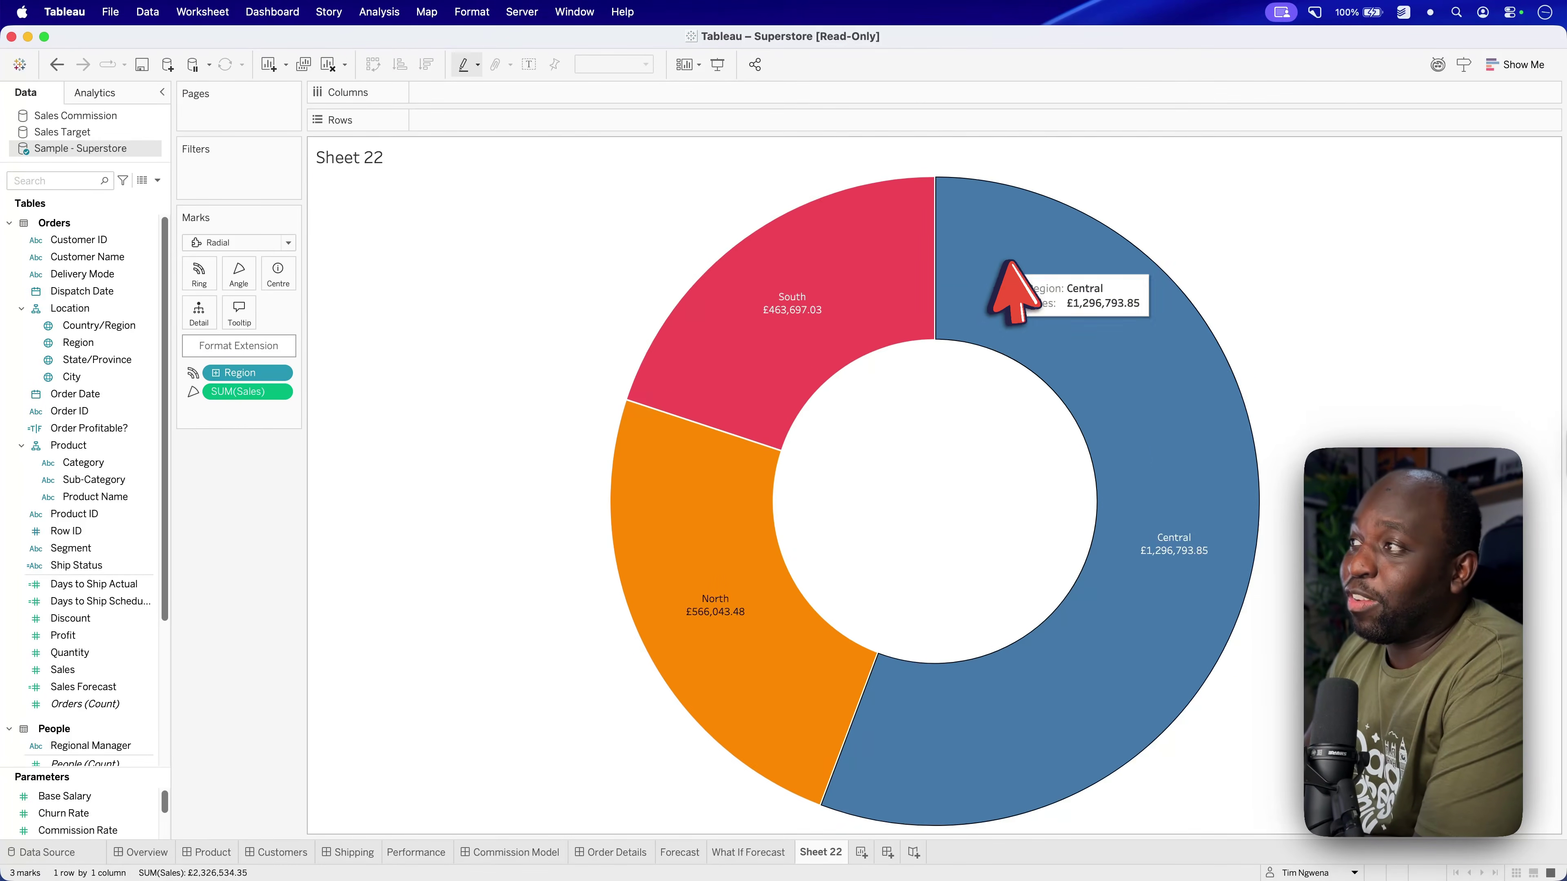
{"action": "left_click", "coordinate": [996, 281]}
{"action": "left_click", "coordinate": [1161, 674]}
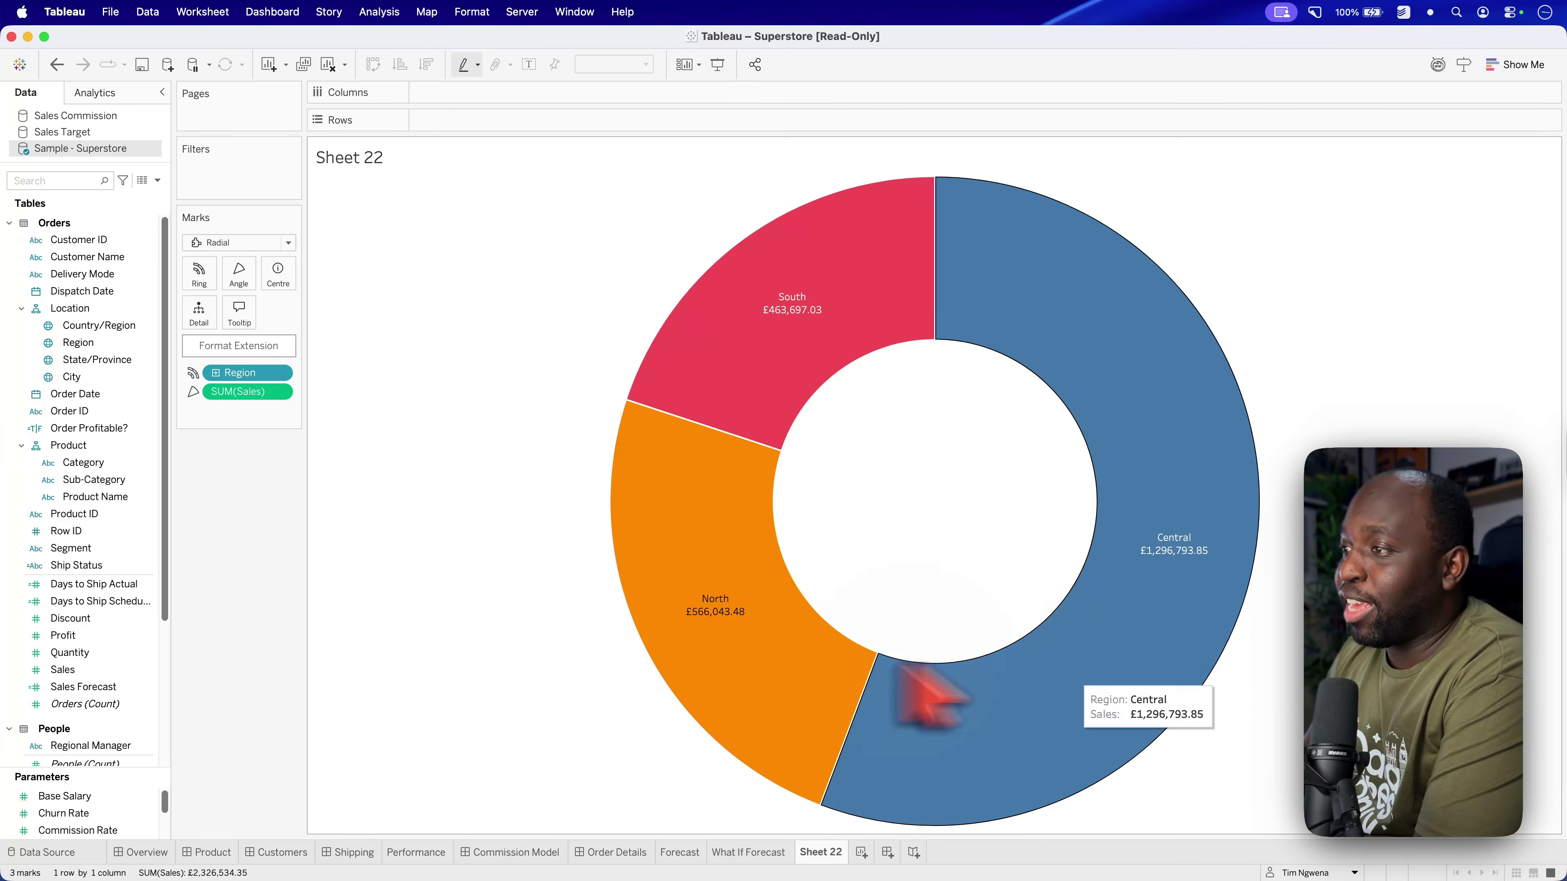
{"action": "left_click", "coordinate": [799, 682]}
{"action": "left_click", "coordinate": [779, 336]}
{"action": "left_click", "coordinate": [435, 380]}
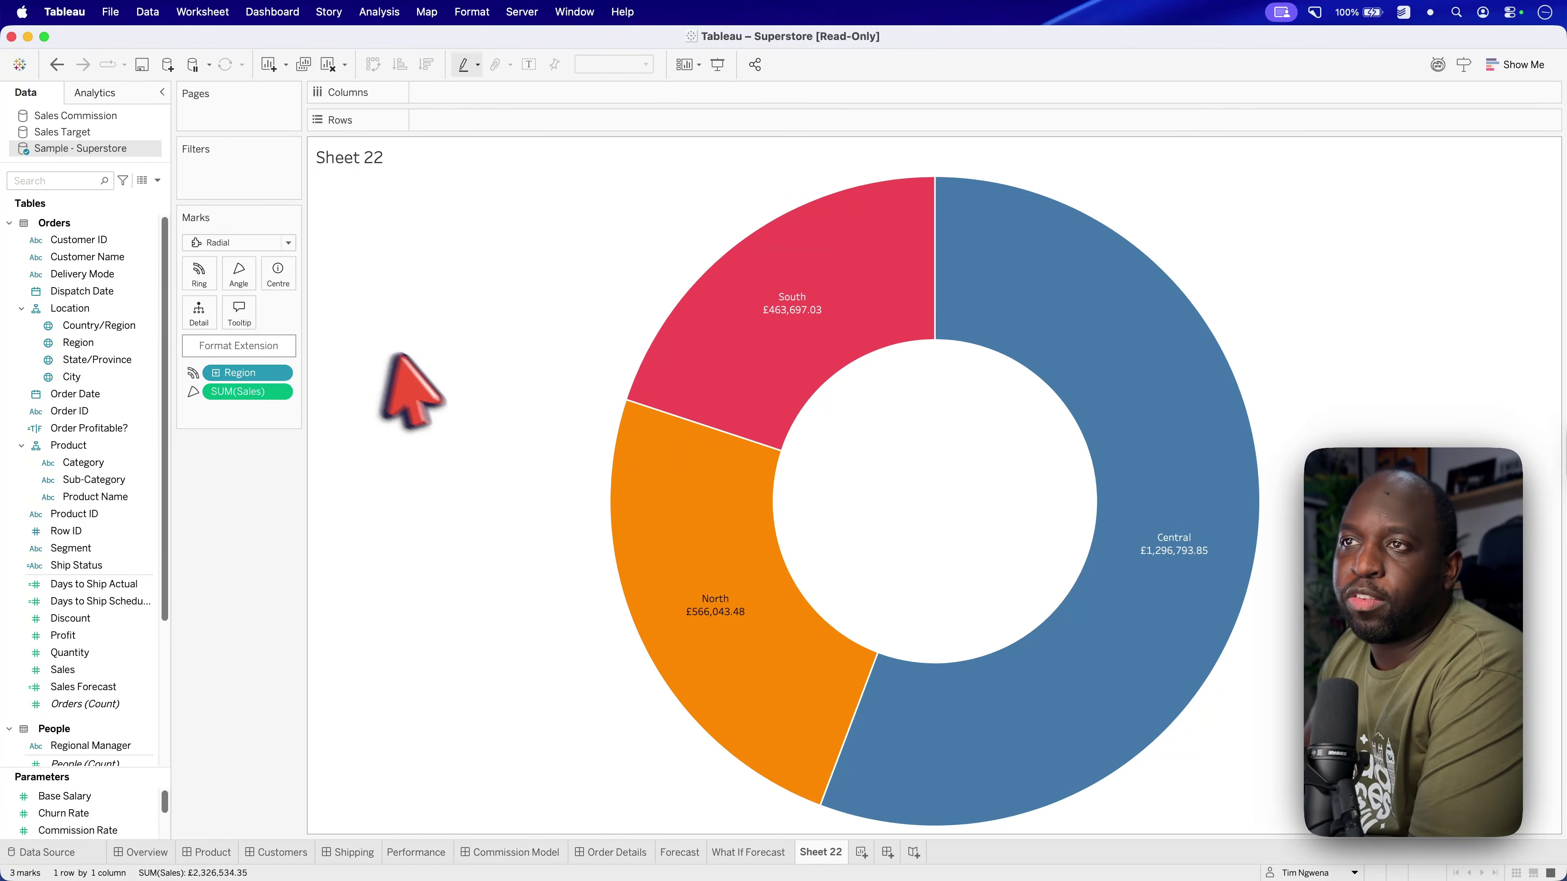
Step: Add Country/Region as a second, outer ring and try out highlighting the France segment
{"action": "left_click_drag", "start_coordinate": [96, 324], "coordinate": [199, 276]}
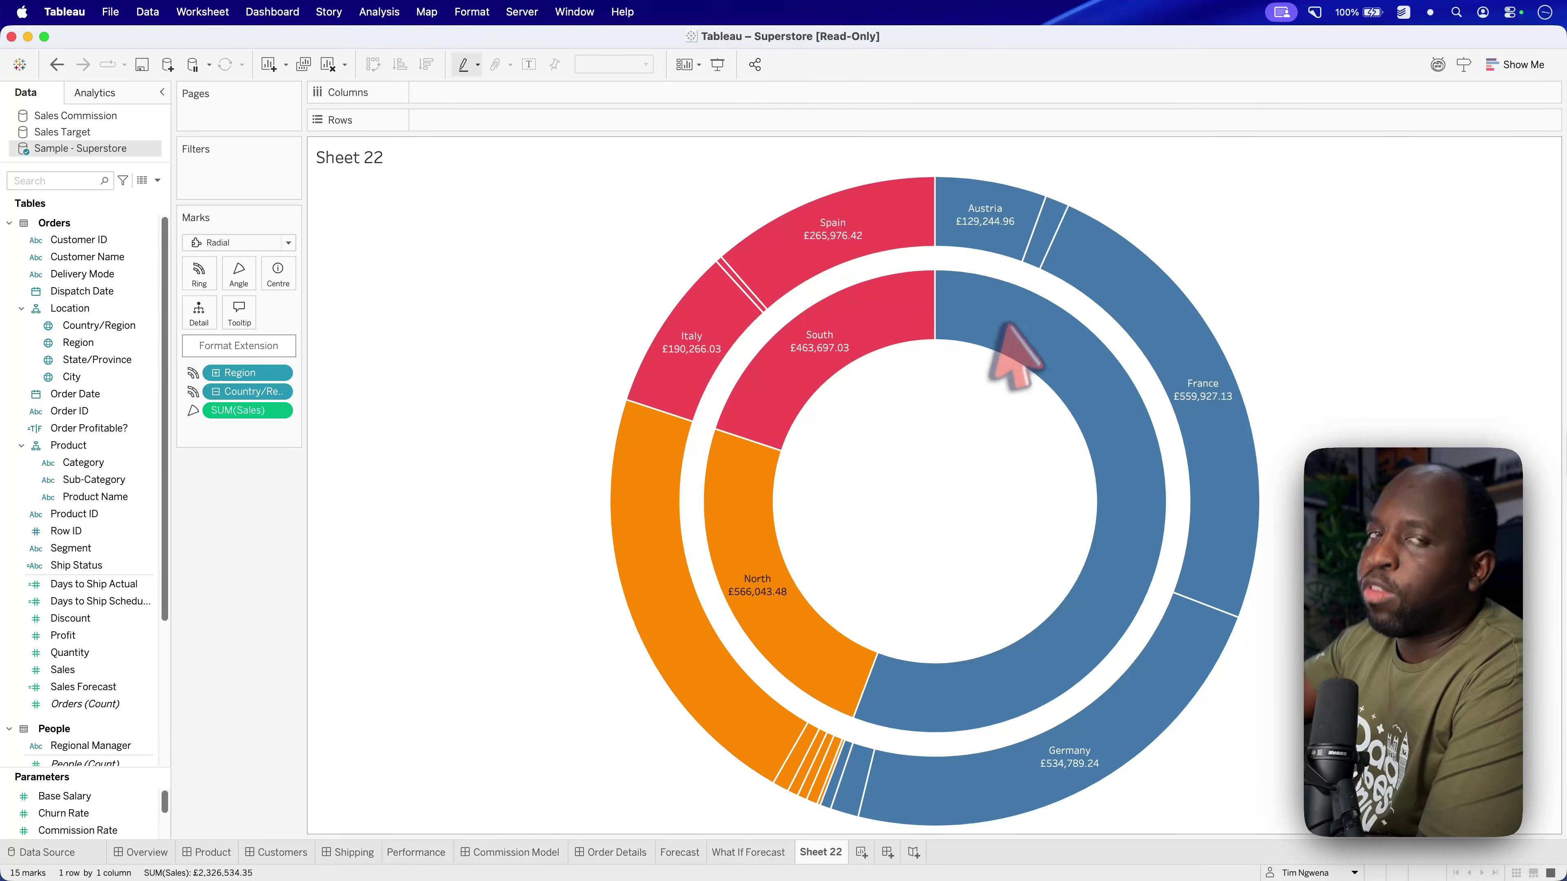
{"action": "left_click", "coordinate": [1104, 274]}
{"action": "left_click", "coordinate": [1008, 329]}
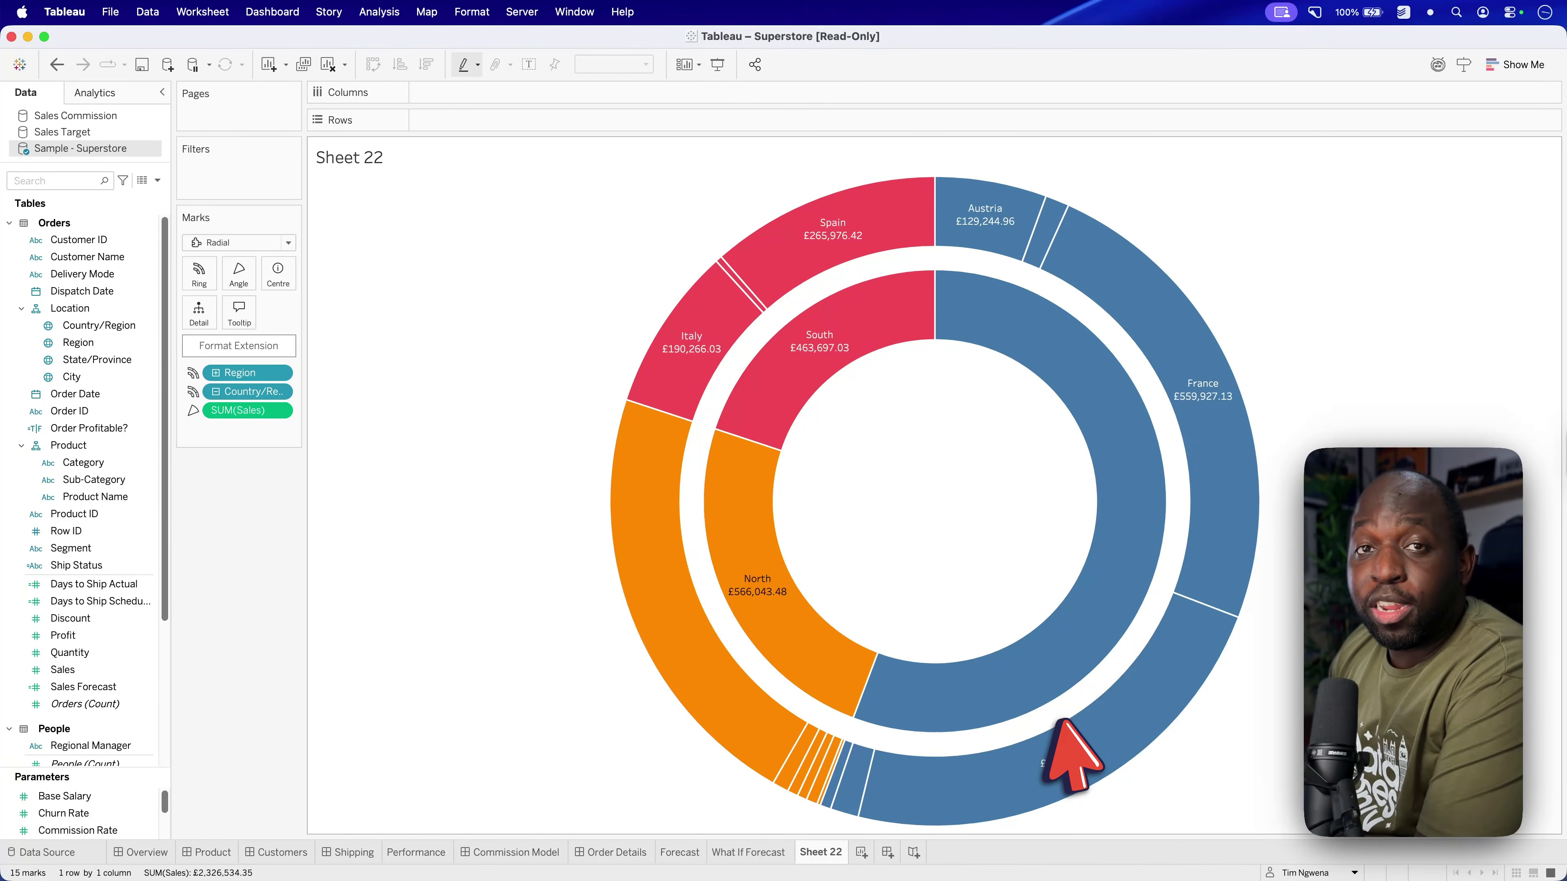
{"action": "left_click", "coordinate": [1148, 325]}
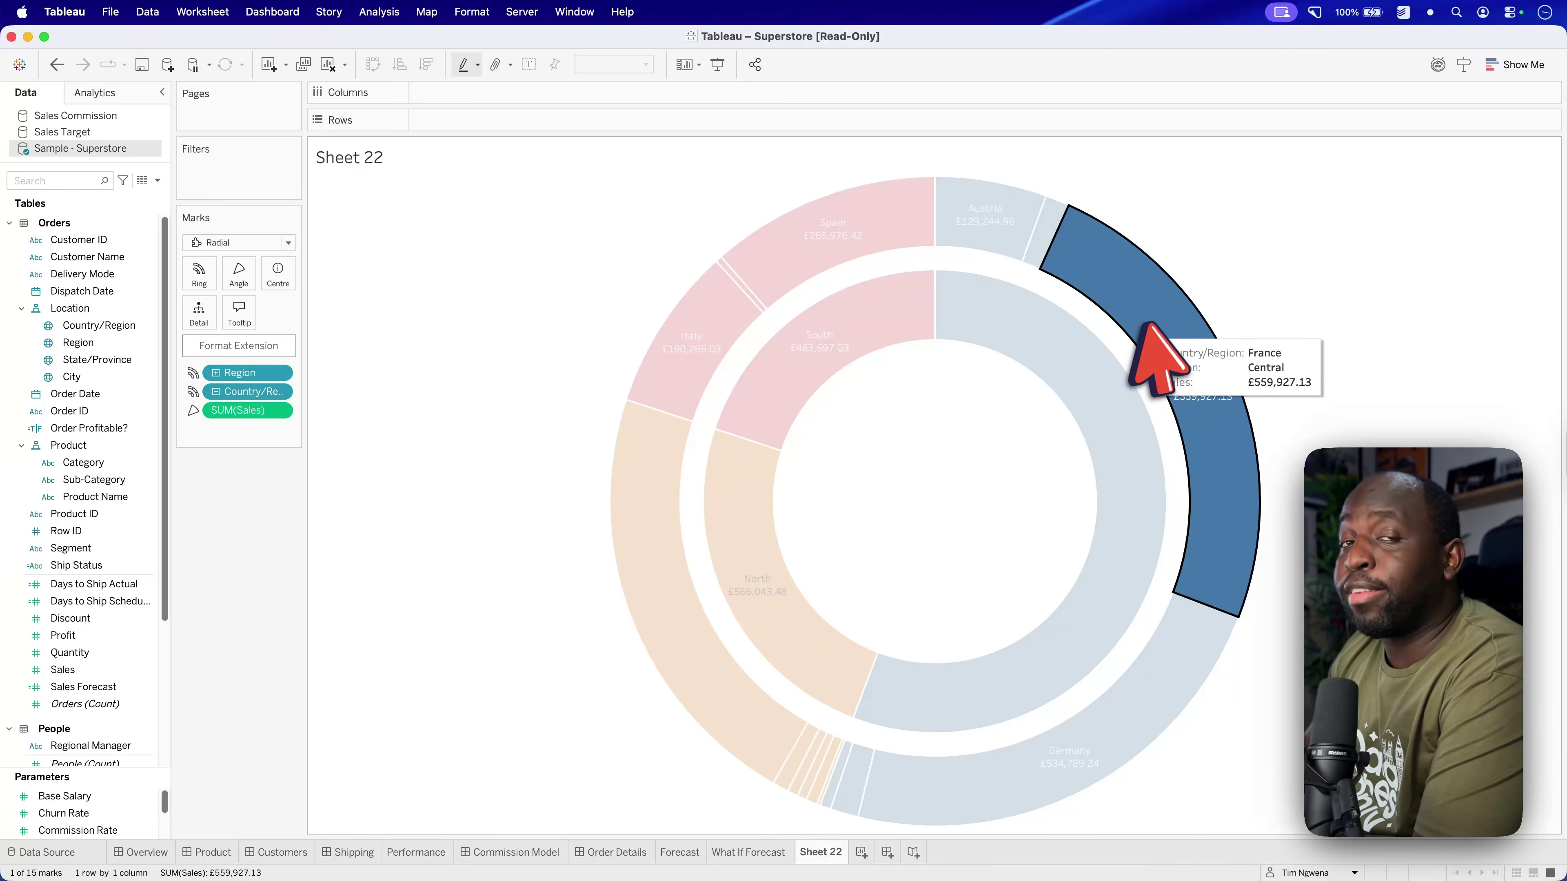
{"action": "left_click", "coordinate": [1197, 258]}
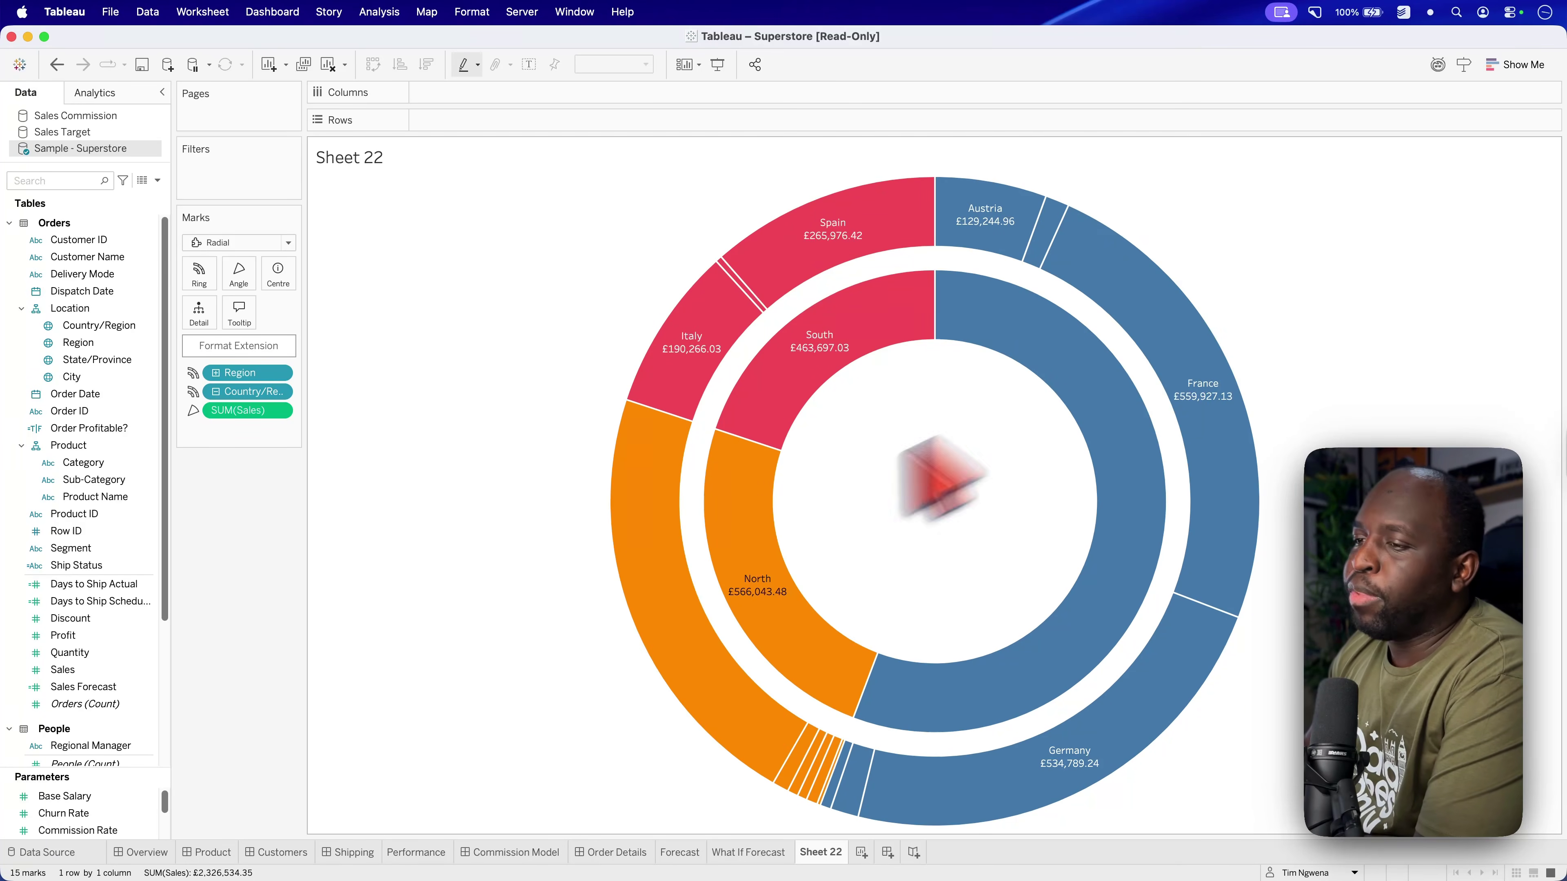
Step: Place Sheet 22 beside Sales by Product Category on the Product dashboard as a filter, and narrow it
{"action": "left_click", "coordinate": [203, 852]}
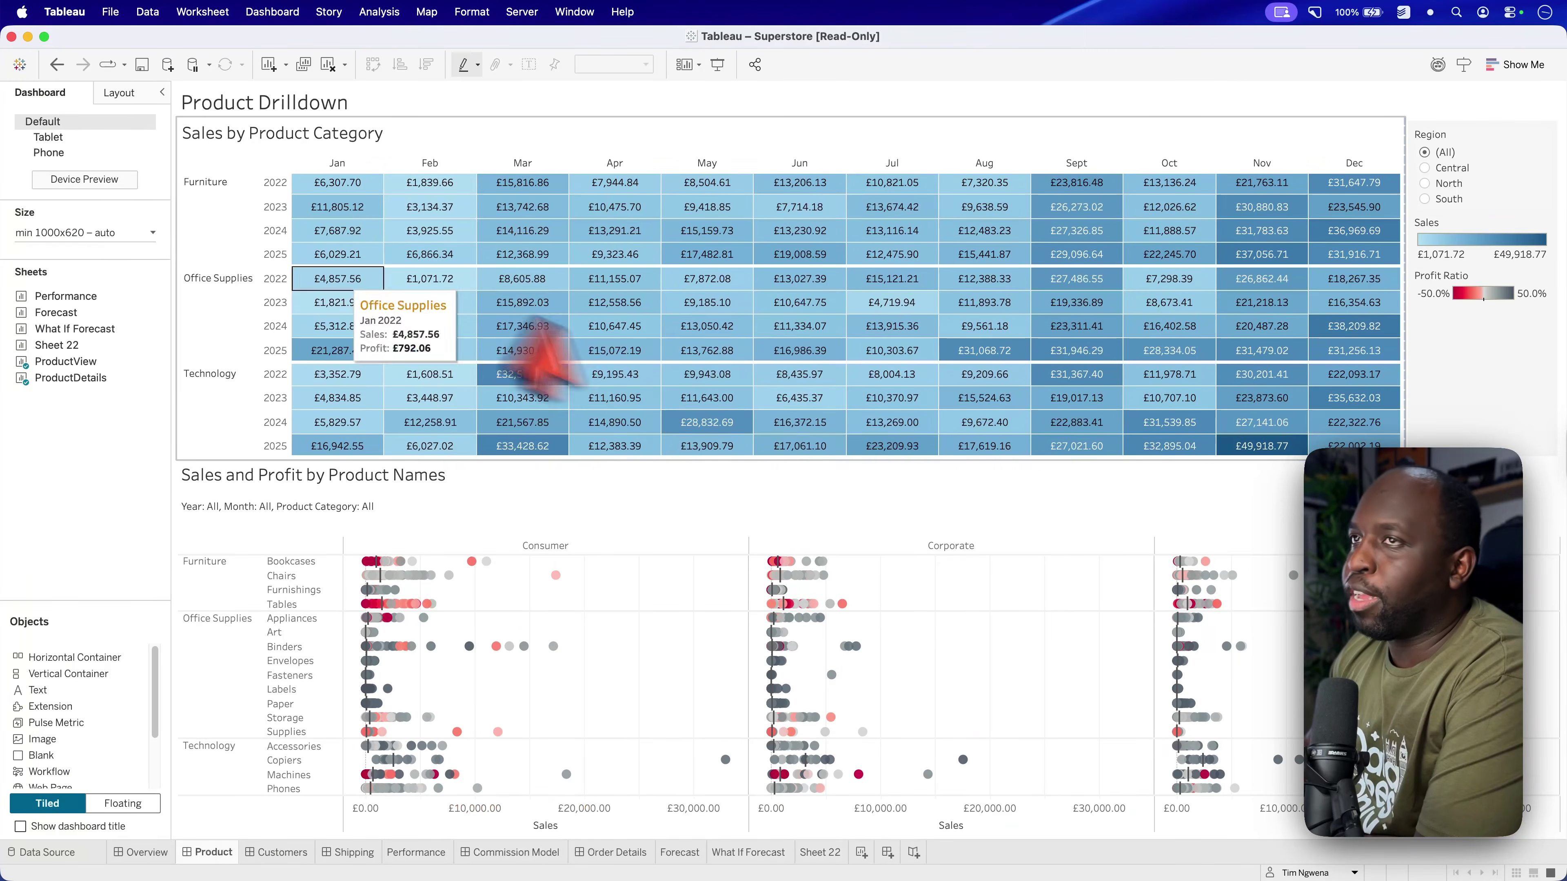
{"action": "left_click_drag", "start_coordinate": [98, 344], "coordinate": [1071, 243]}
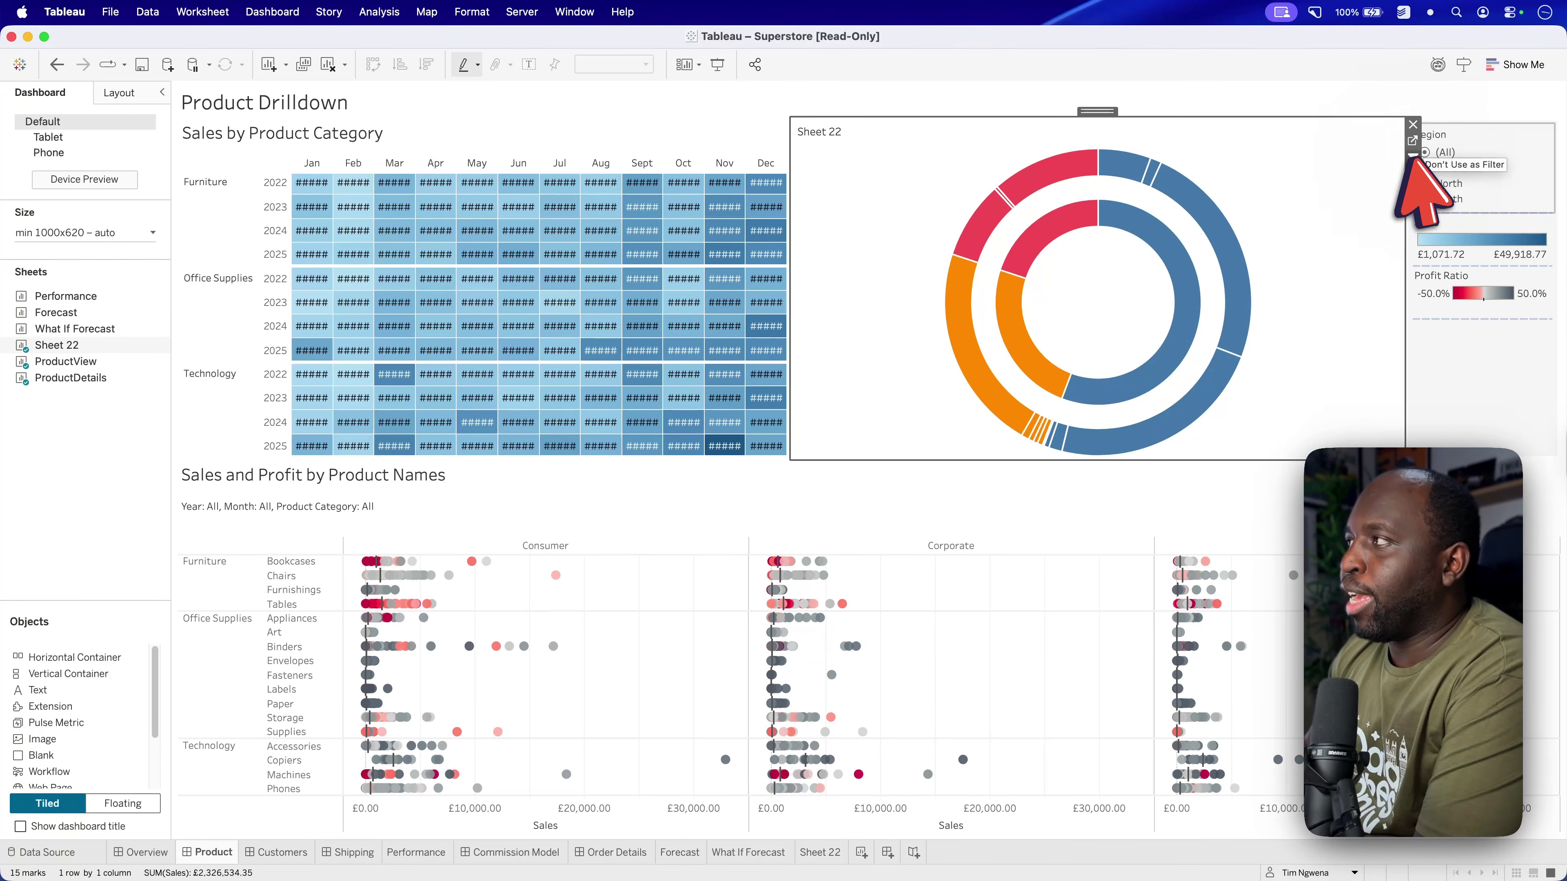
{"action": "left_click_drag", "start_coordinate": [791, 179], "coordinate": [1086, 153]}
Step: Test filtering the dashboard with the Spain, Italy, United Kingdom and Germany segments, and clear the selection
{"action": "left_click", "coordinate": [1186, 179]}
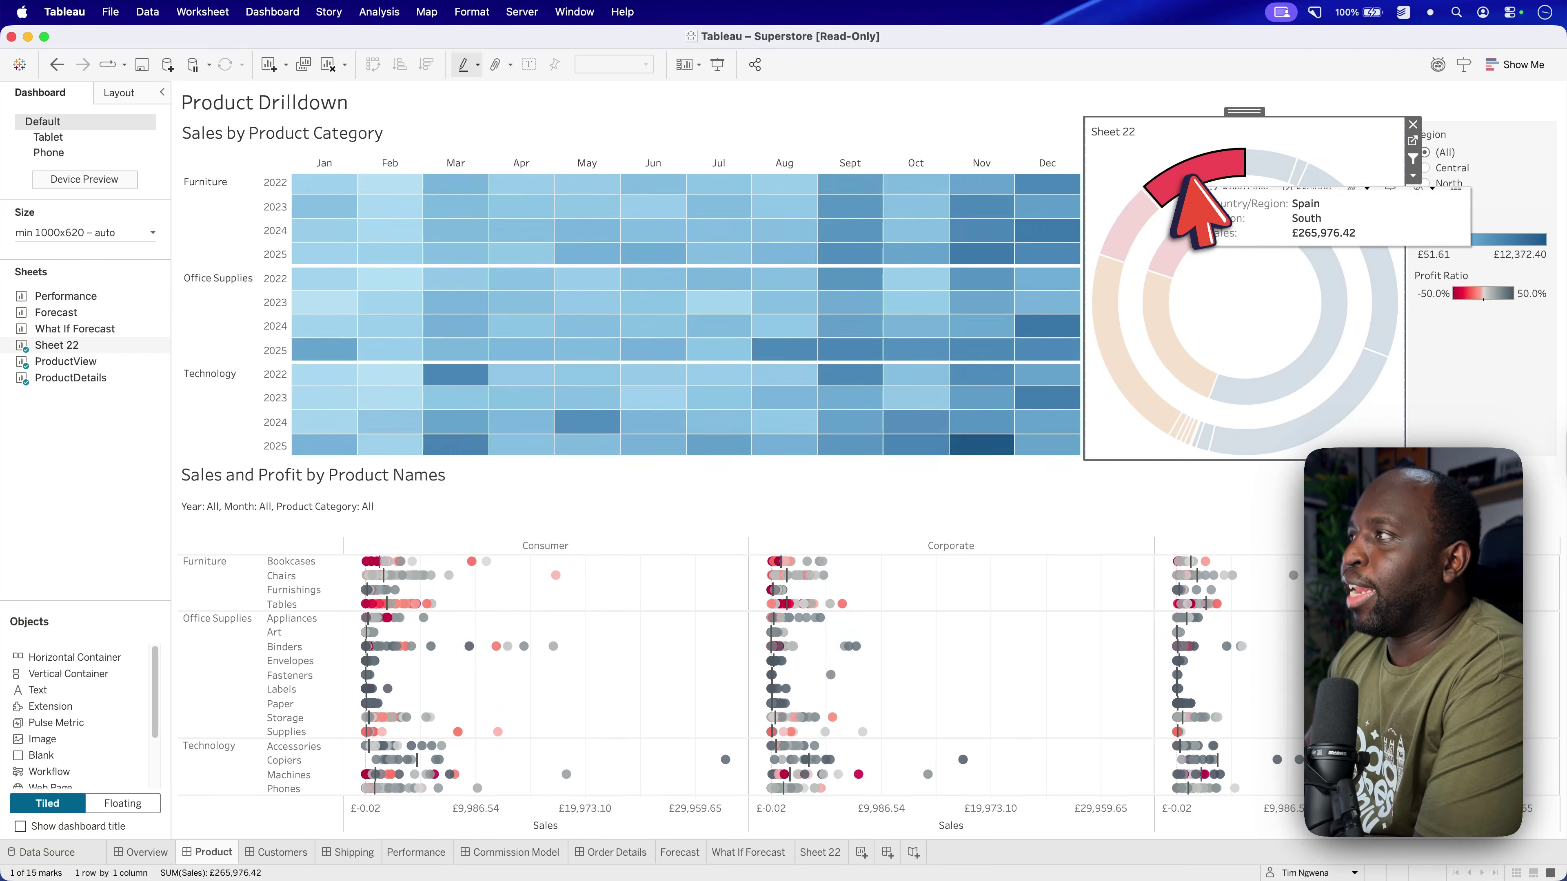
{"action": "left_click", "coordinate": [1129, 231]}
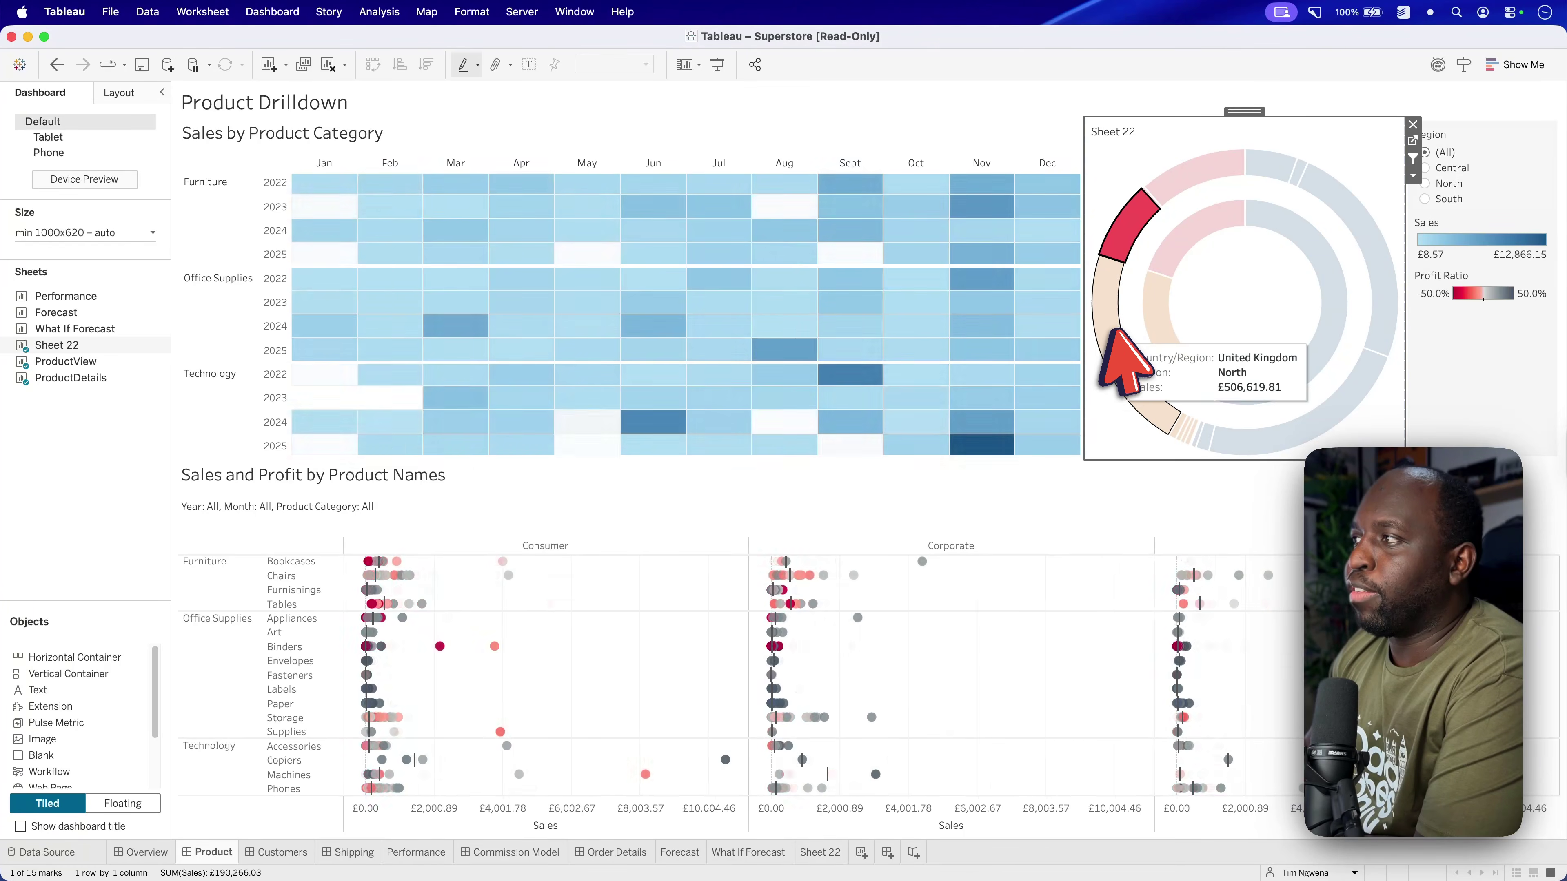
{"action": "left_click", "coordinate": [1114, 337]}
{"action": "left_click", "coordinate": [1280, 429]}
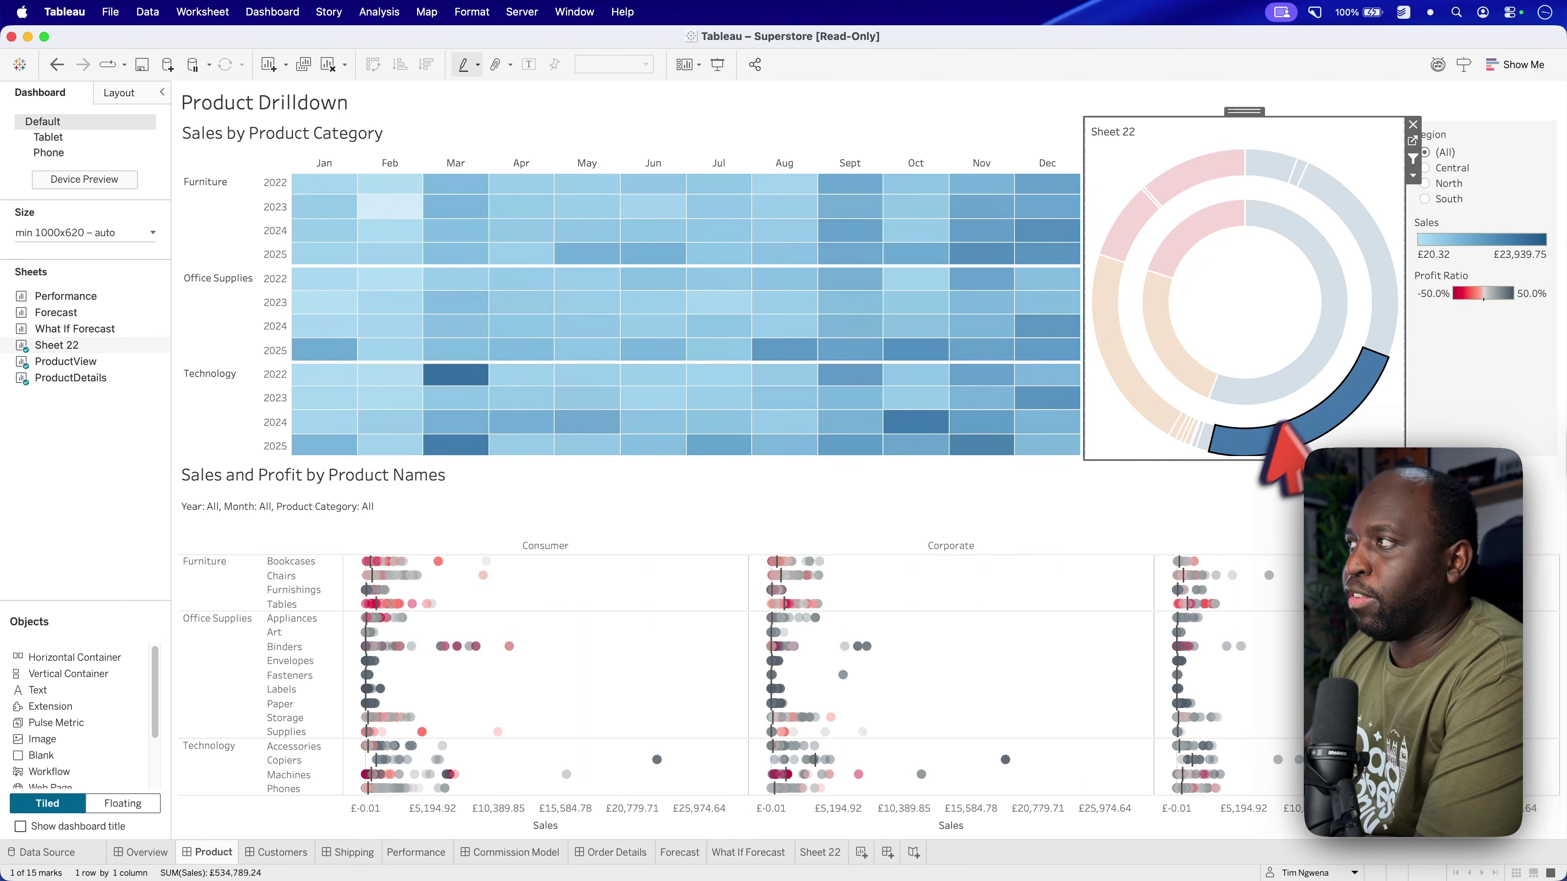
{"action": "left_click", "coordinate": [1379, 188]}
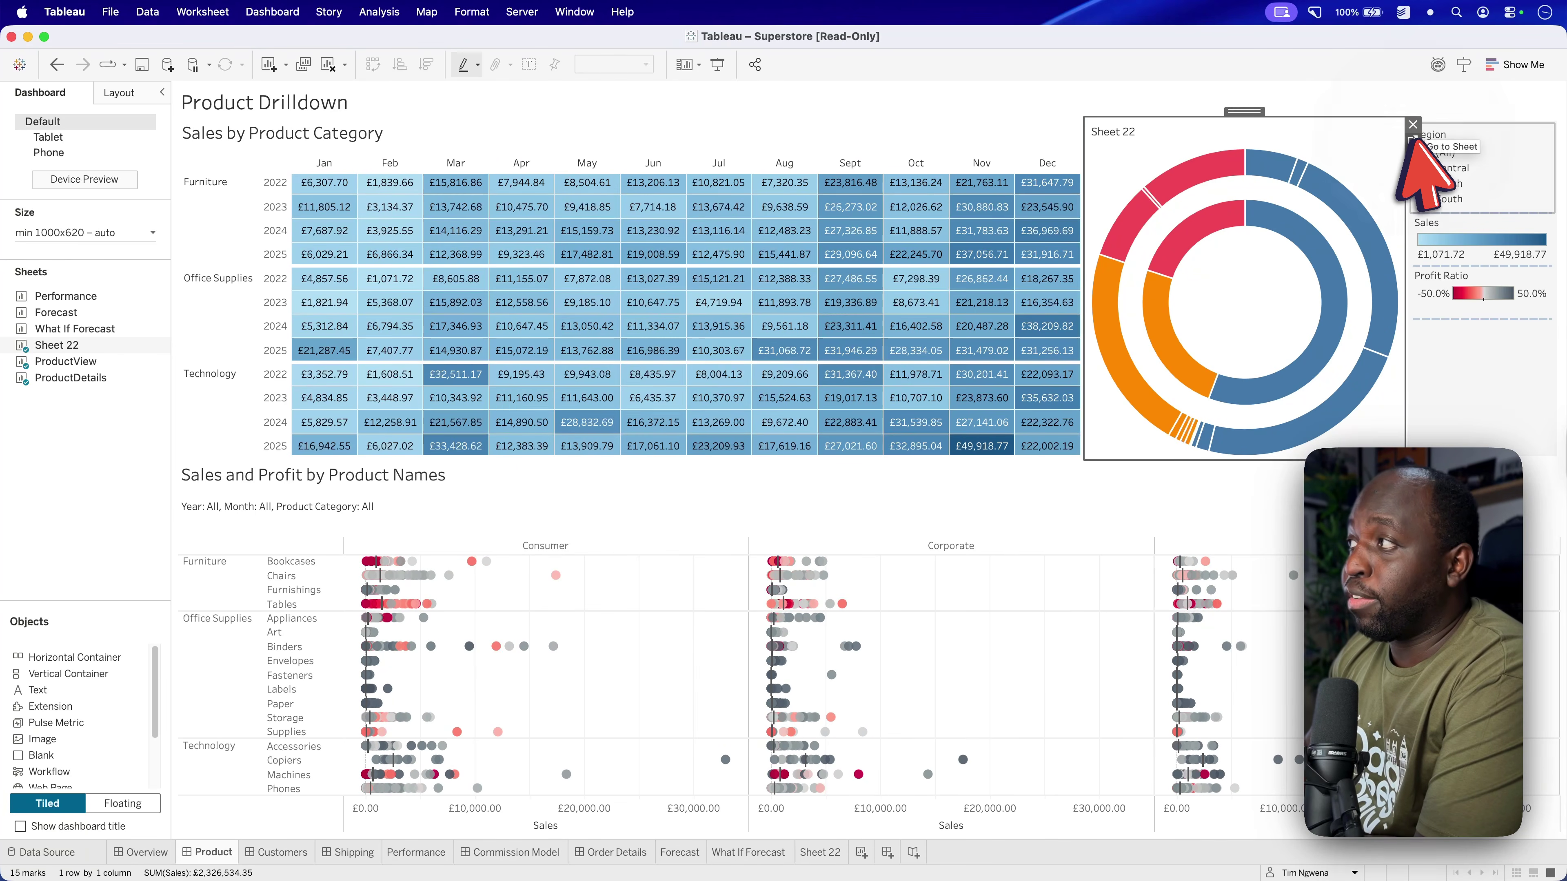
Step: Go to the radial chart's worksheet and review its tooltip settings
{"action": "left_click", "coordinate": [1412, 140]}
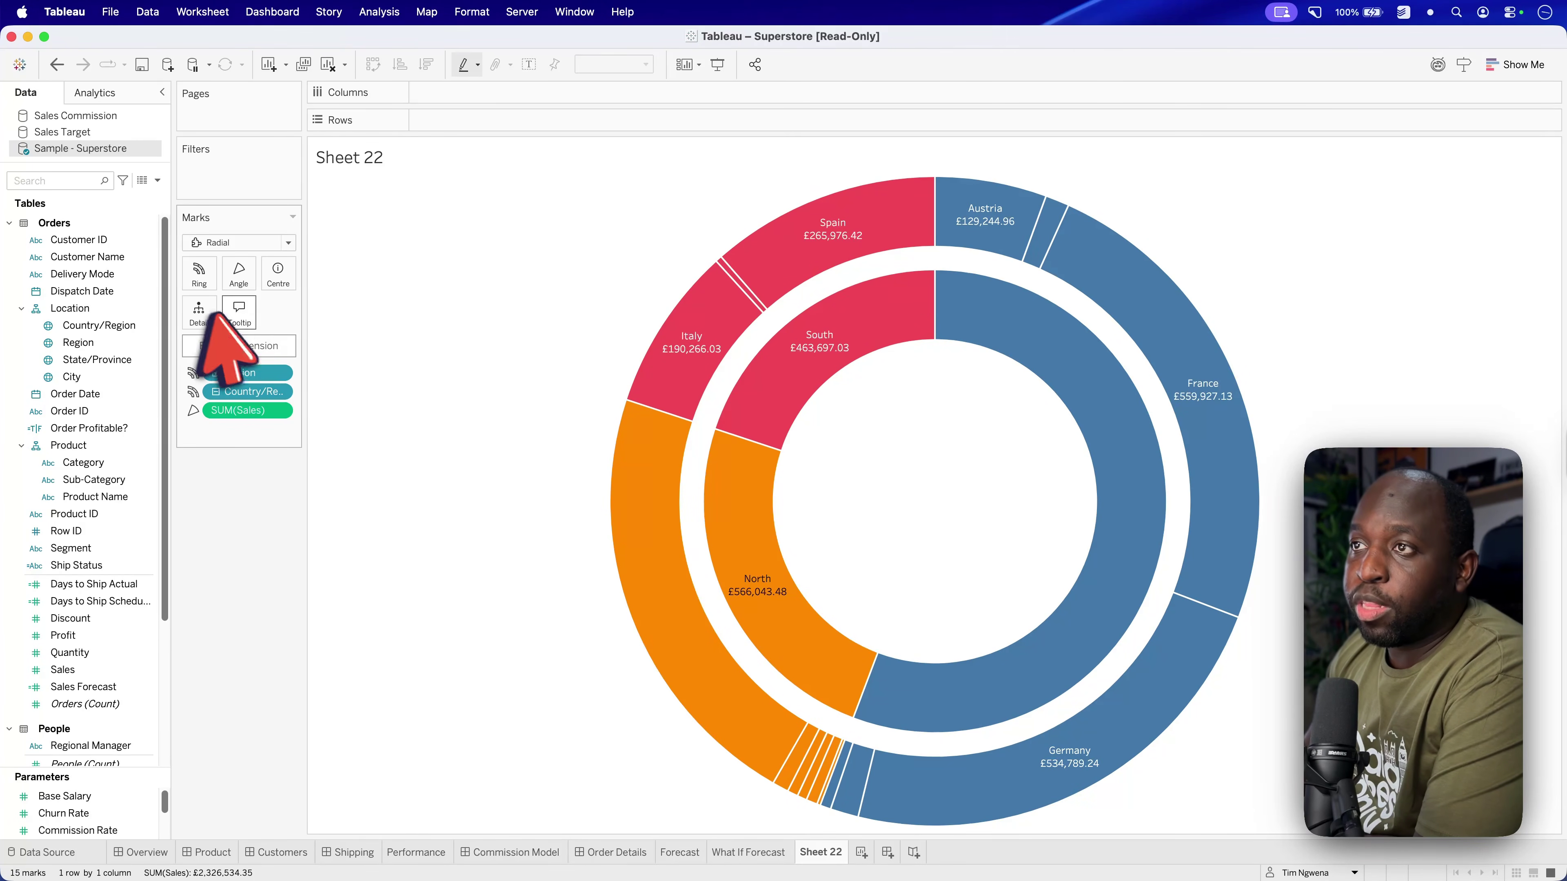
{"action": "left_click", "coordinate": [239, 312]}
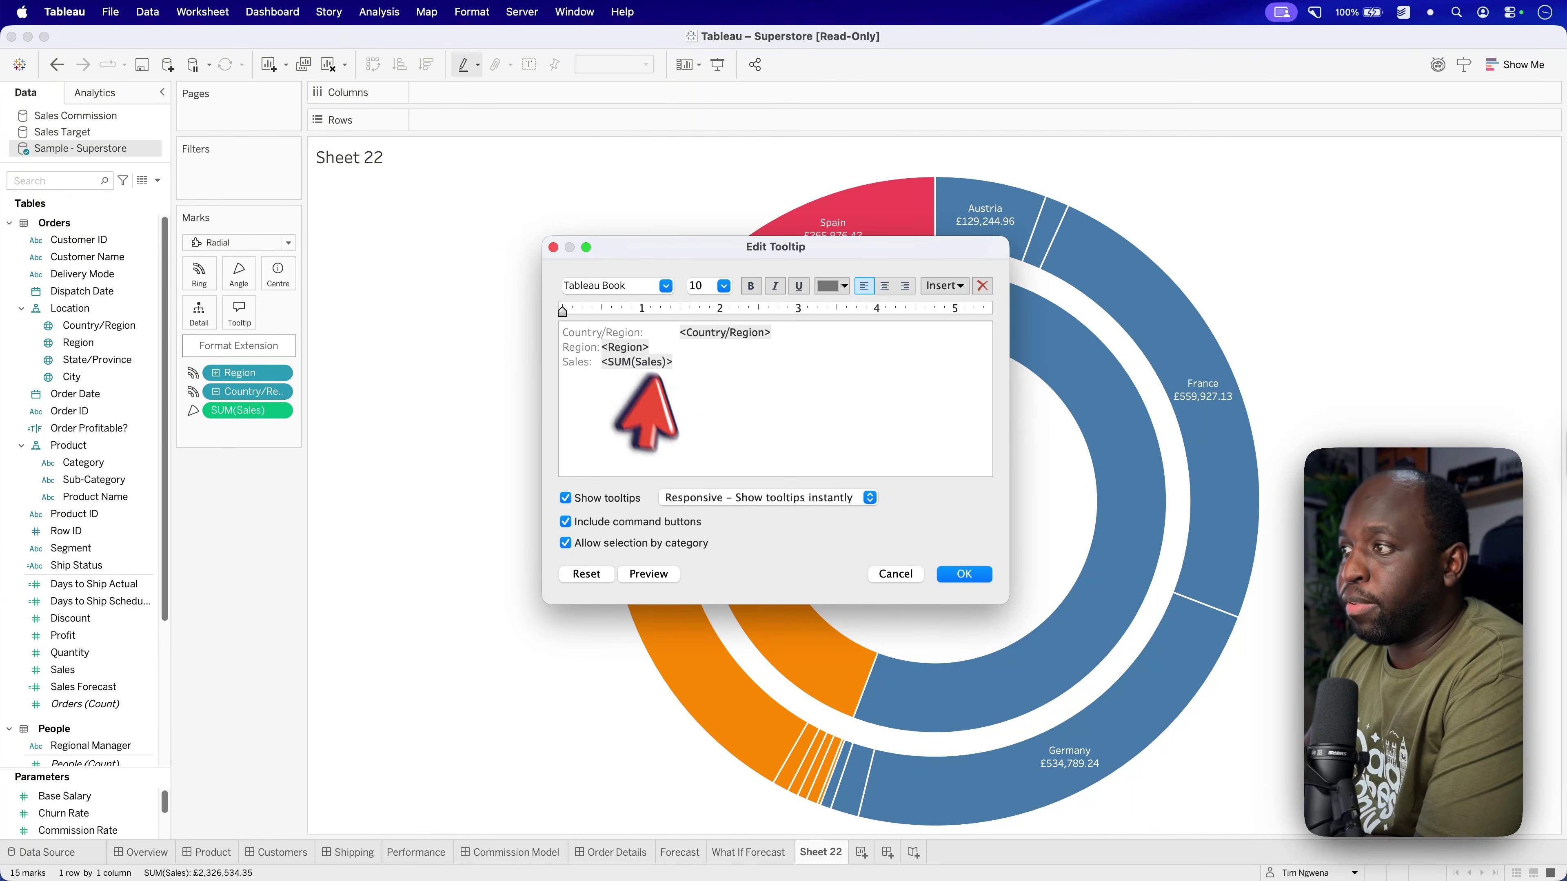
{"action": "left_click", "coordinate": [960, 571]}
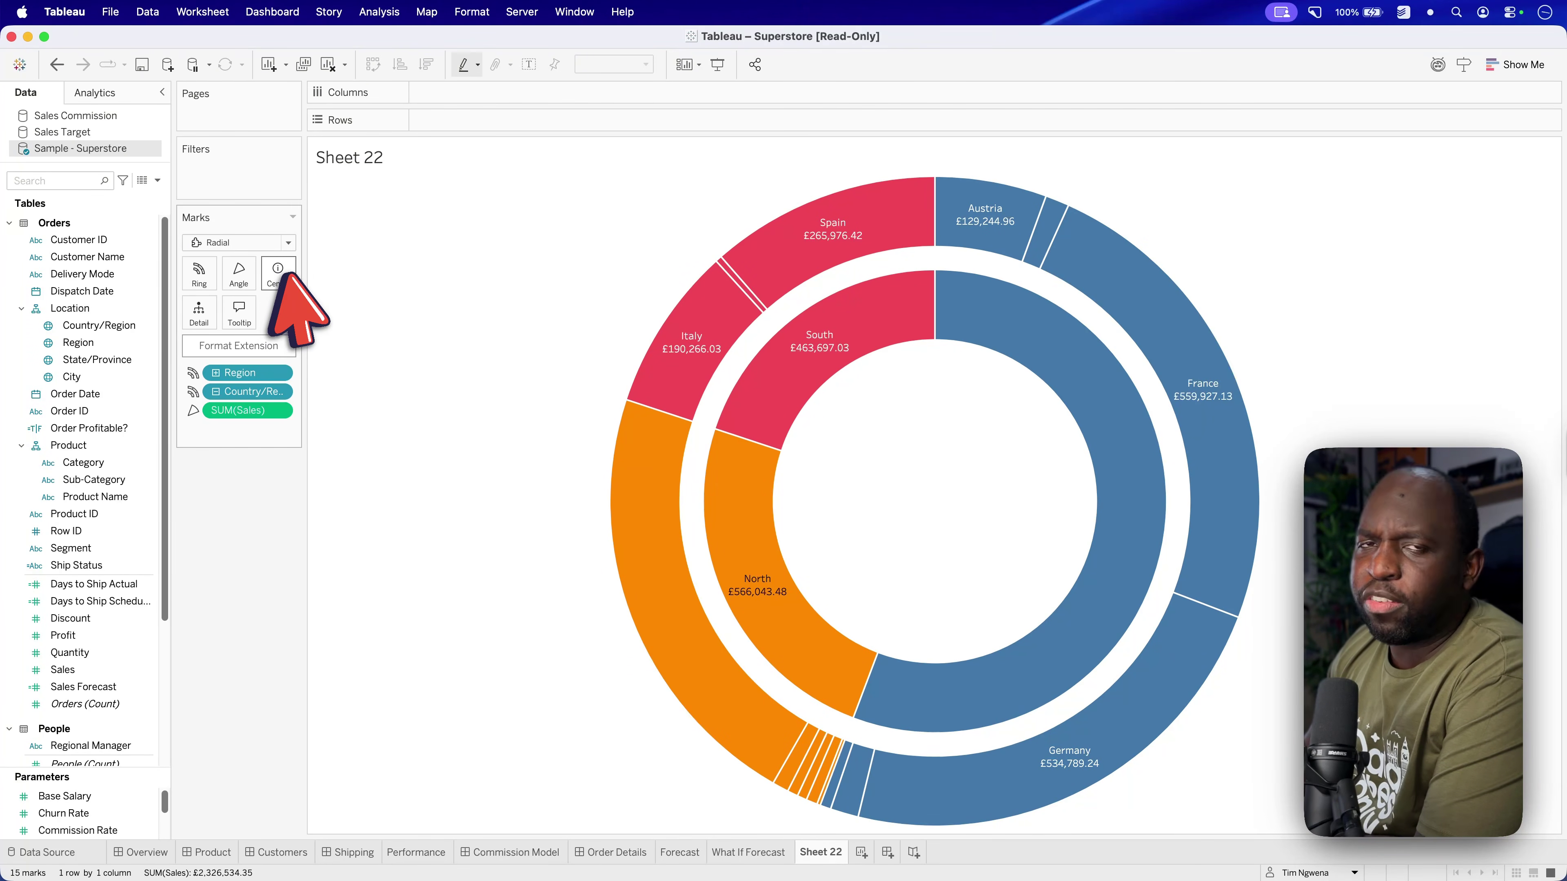
Step: Show the Sales sum in the chart's centre and set the extension's total angle to 180 degrees
{"action": "left_click_drag", "start_coordinate": [247, 410], "coordinate": [277, 278]}
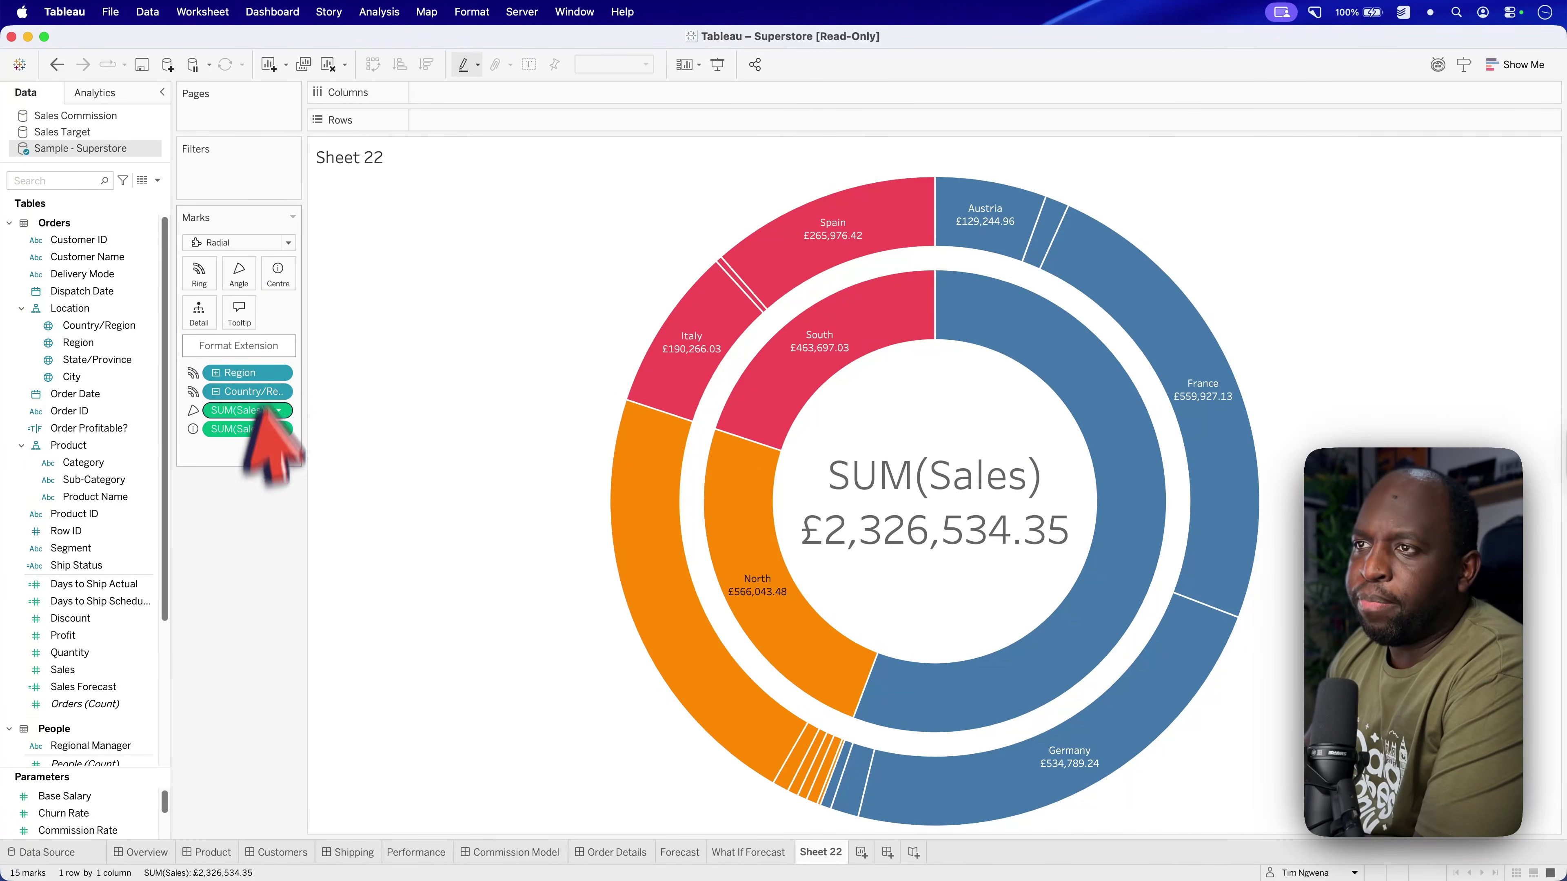
{"action": "left_click", "coordinate": [258, 346]}
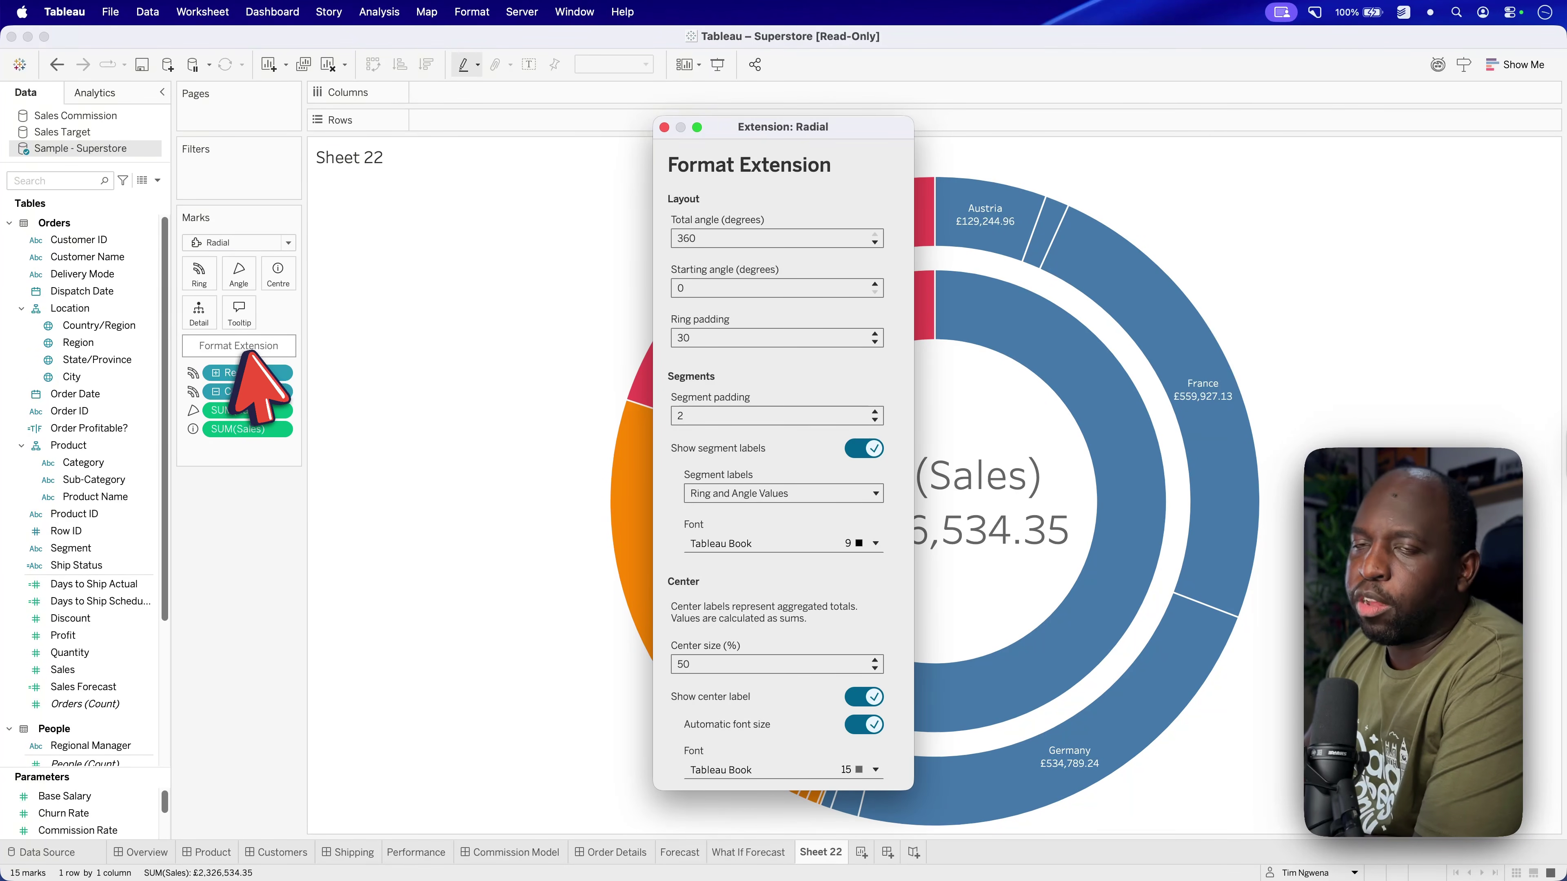
{"action": "left_click_drag", "start_coordinate": [788, 123], "coordinate": [462, 157]}
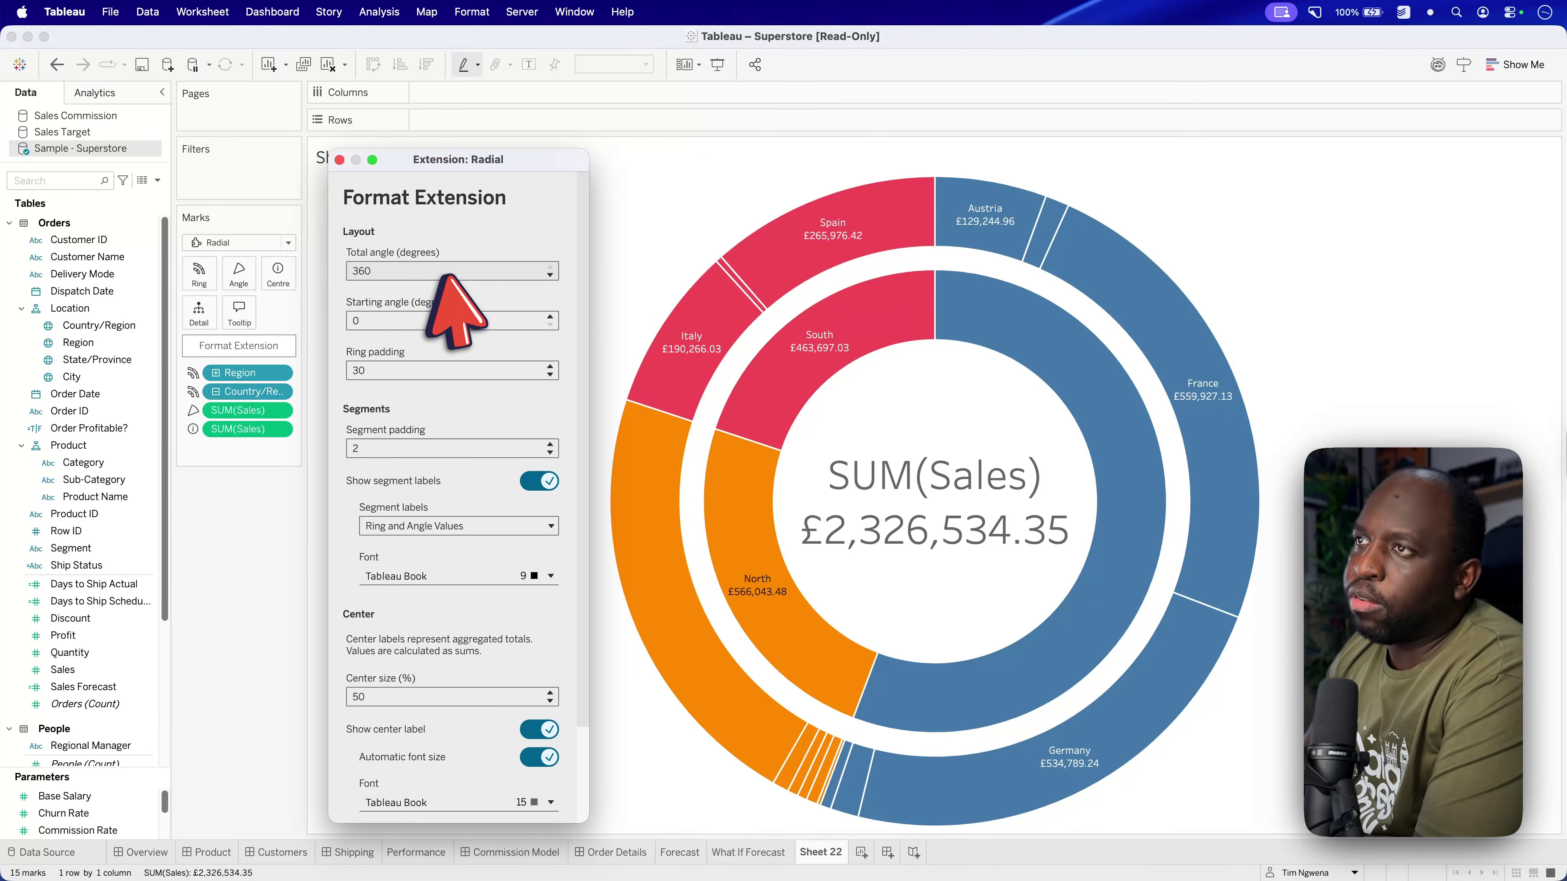
{"action": "left_click_drag", "start_coordinate": [467, 272], "coordinate": [310, 268]}
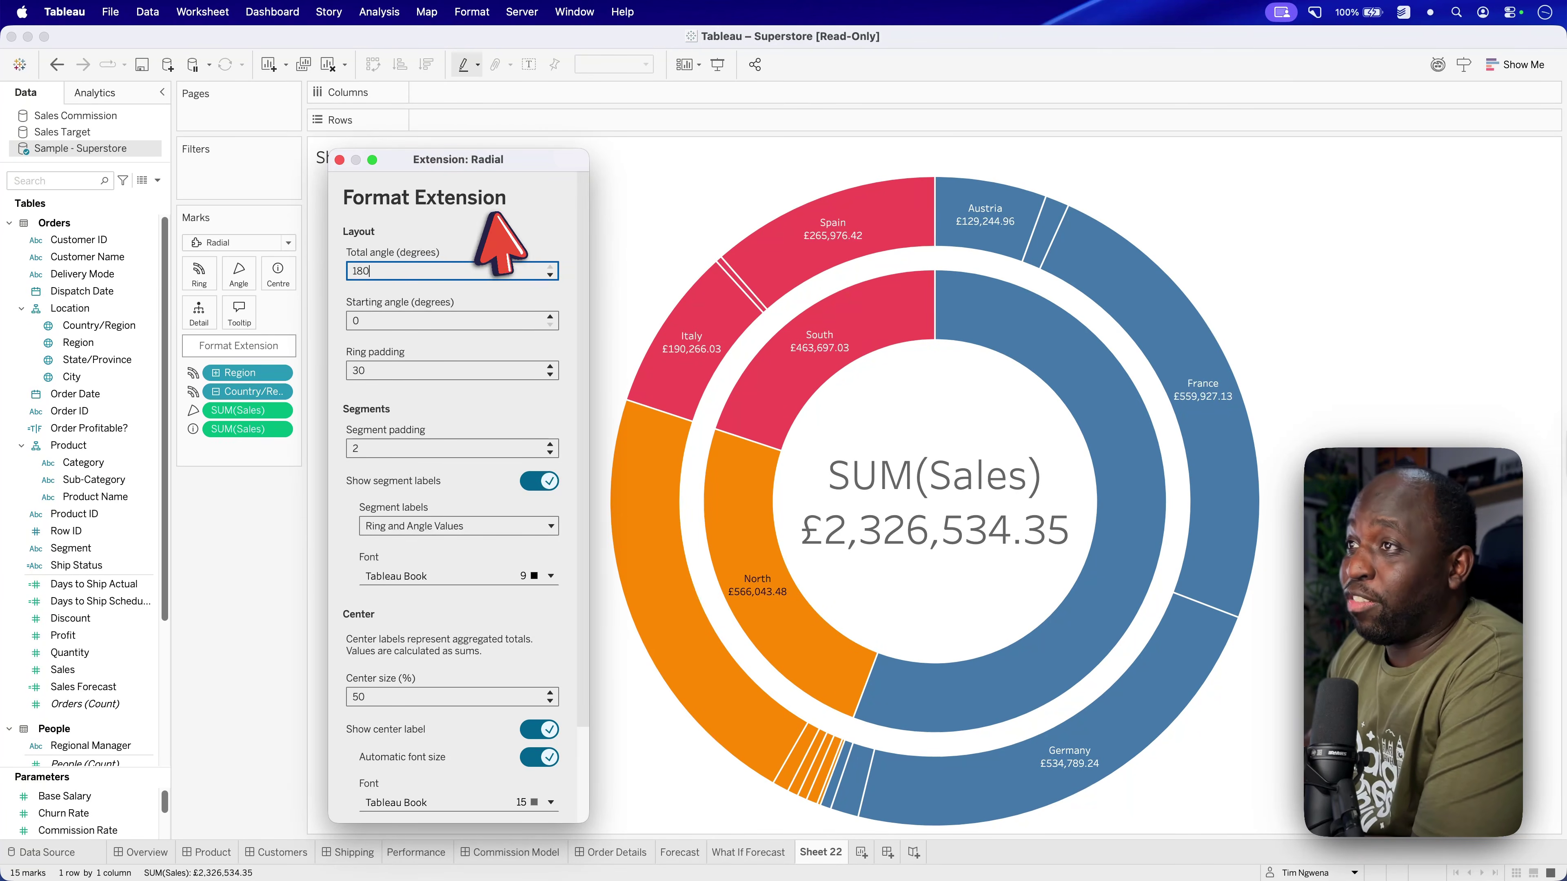
{"action": "left_click", "coordinate": [517, 241]}
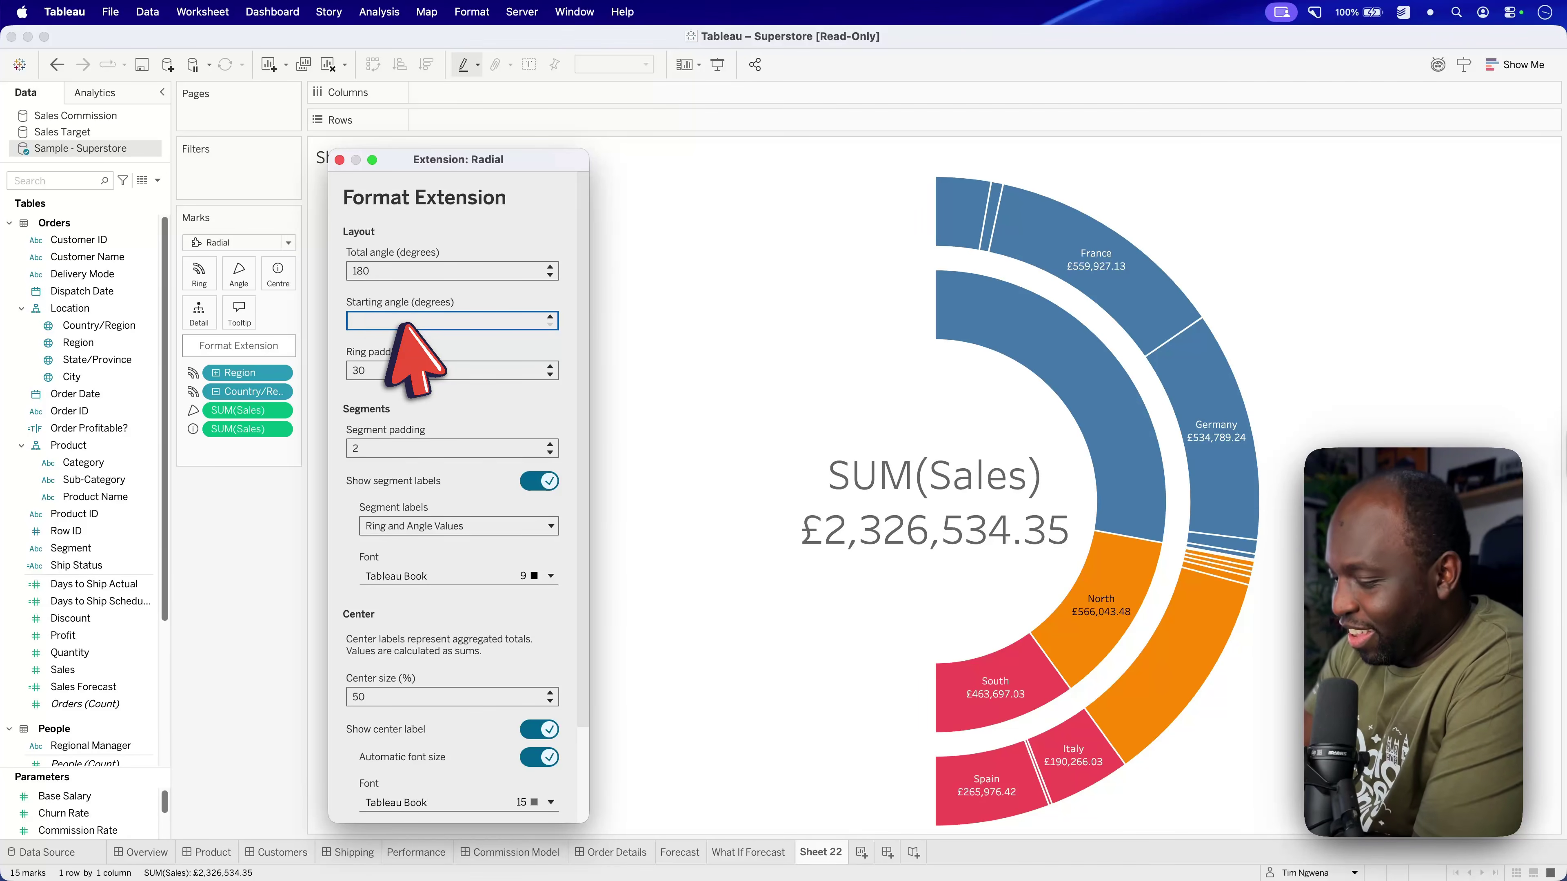
Step: Try starting angles of 90, -90 and 180 degrees for the half-ring chart
{"action": "left_click", "coordinate": [397, 370]}
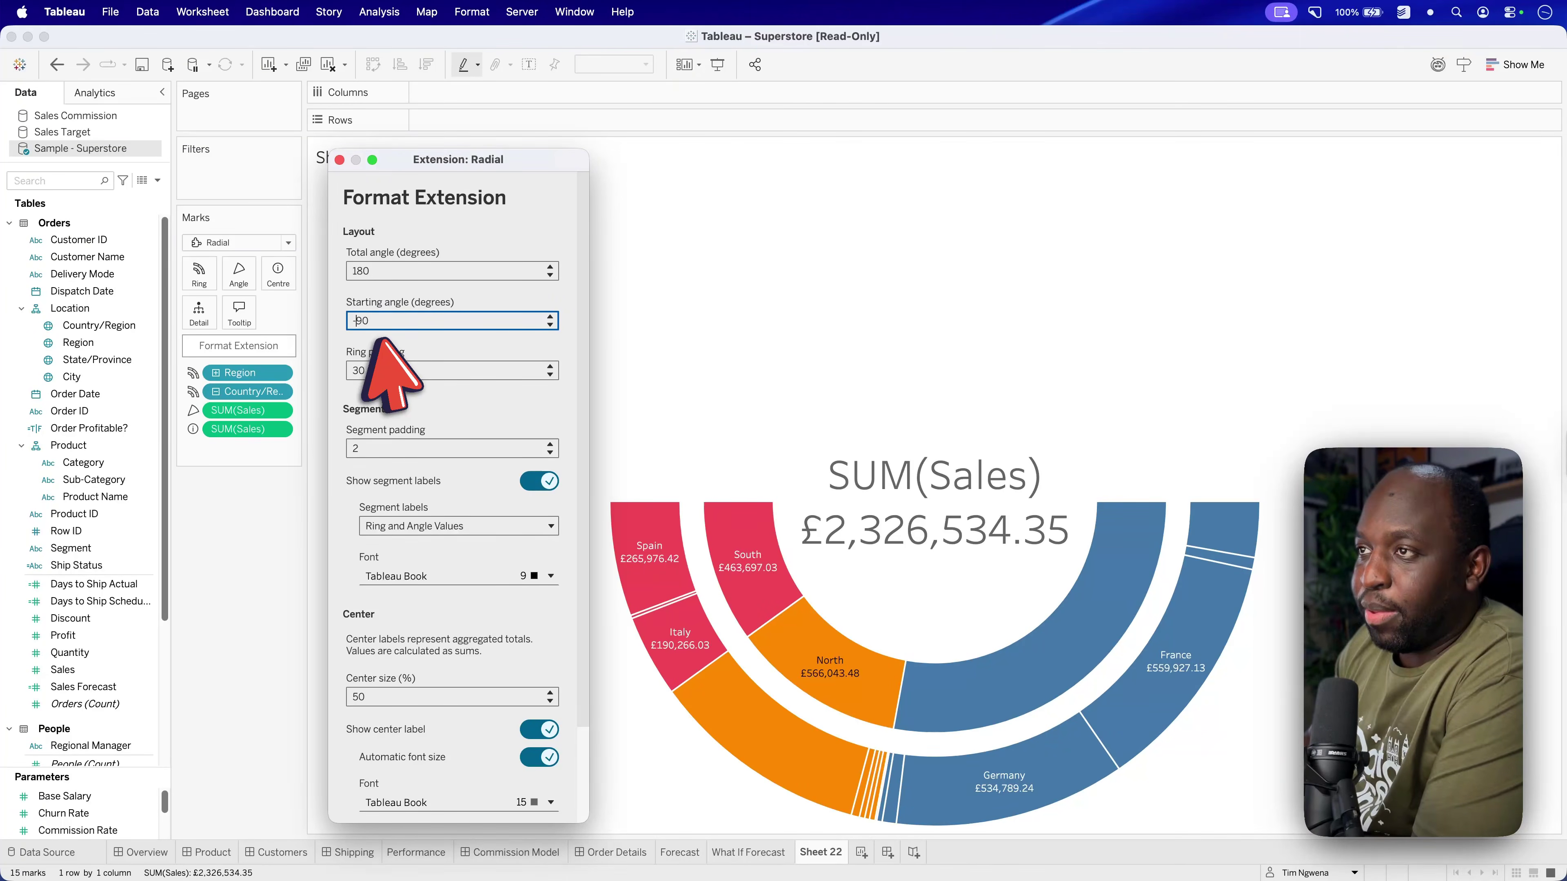
{"action": "left_click", "coordinate": [424, 367]}
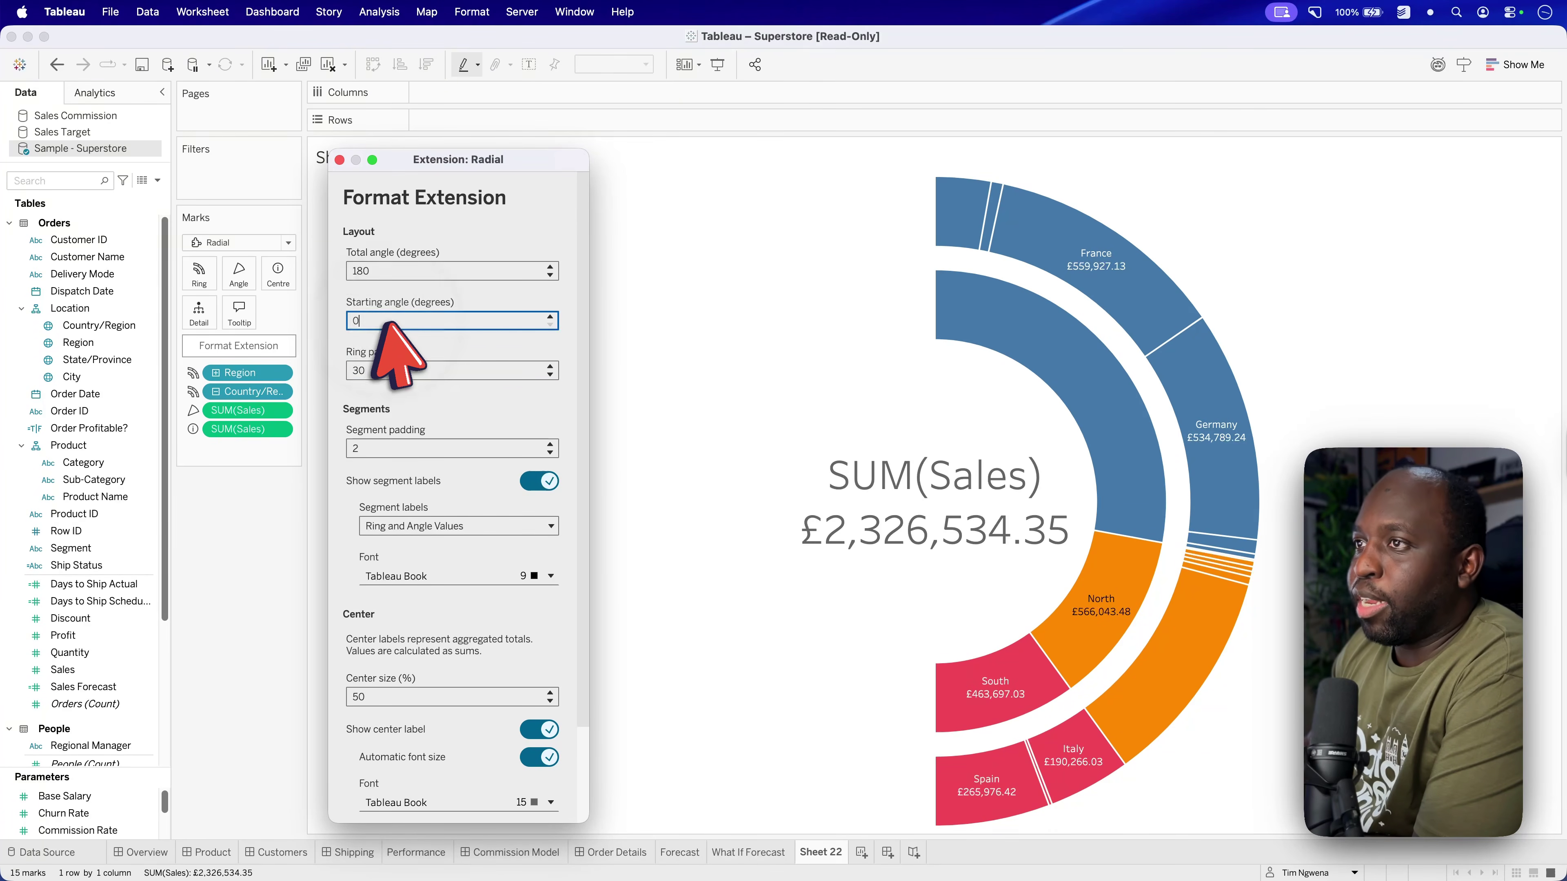
{"action": "left_click_drag", "start_coordinate": [387, 326], "coordinate": [336, 319]}
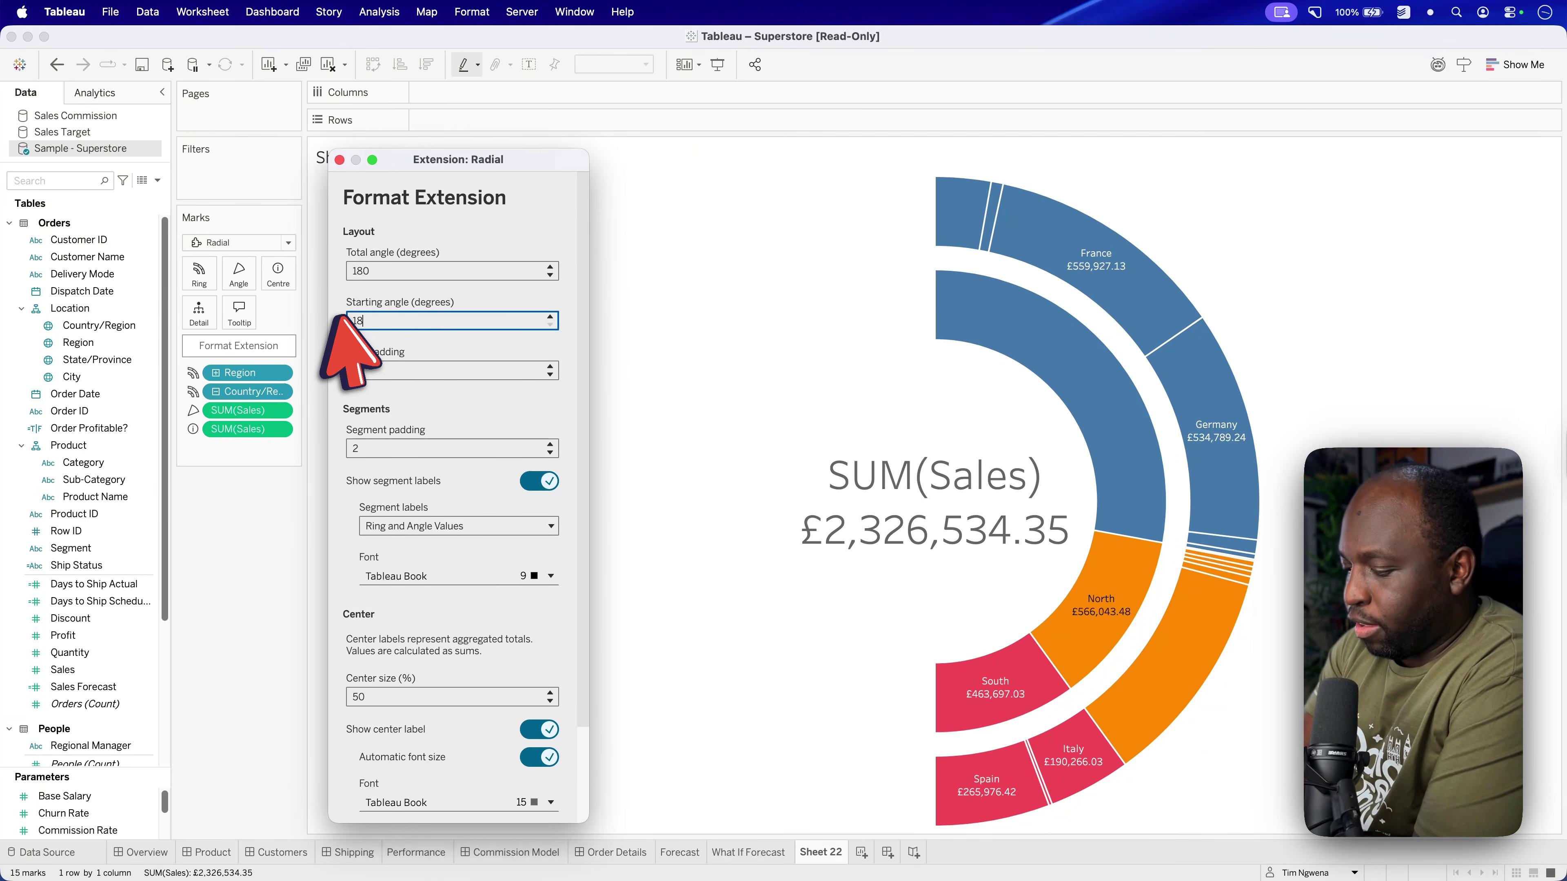
{"action": "left_click", "coordinate": [387, 369]}
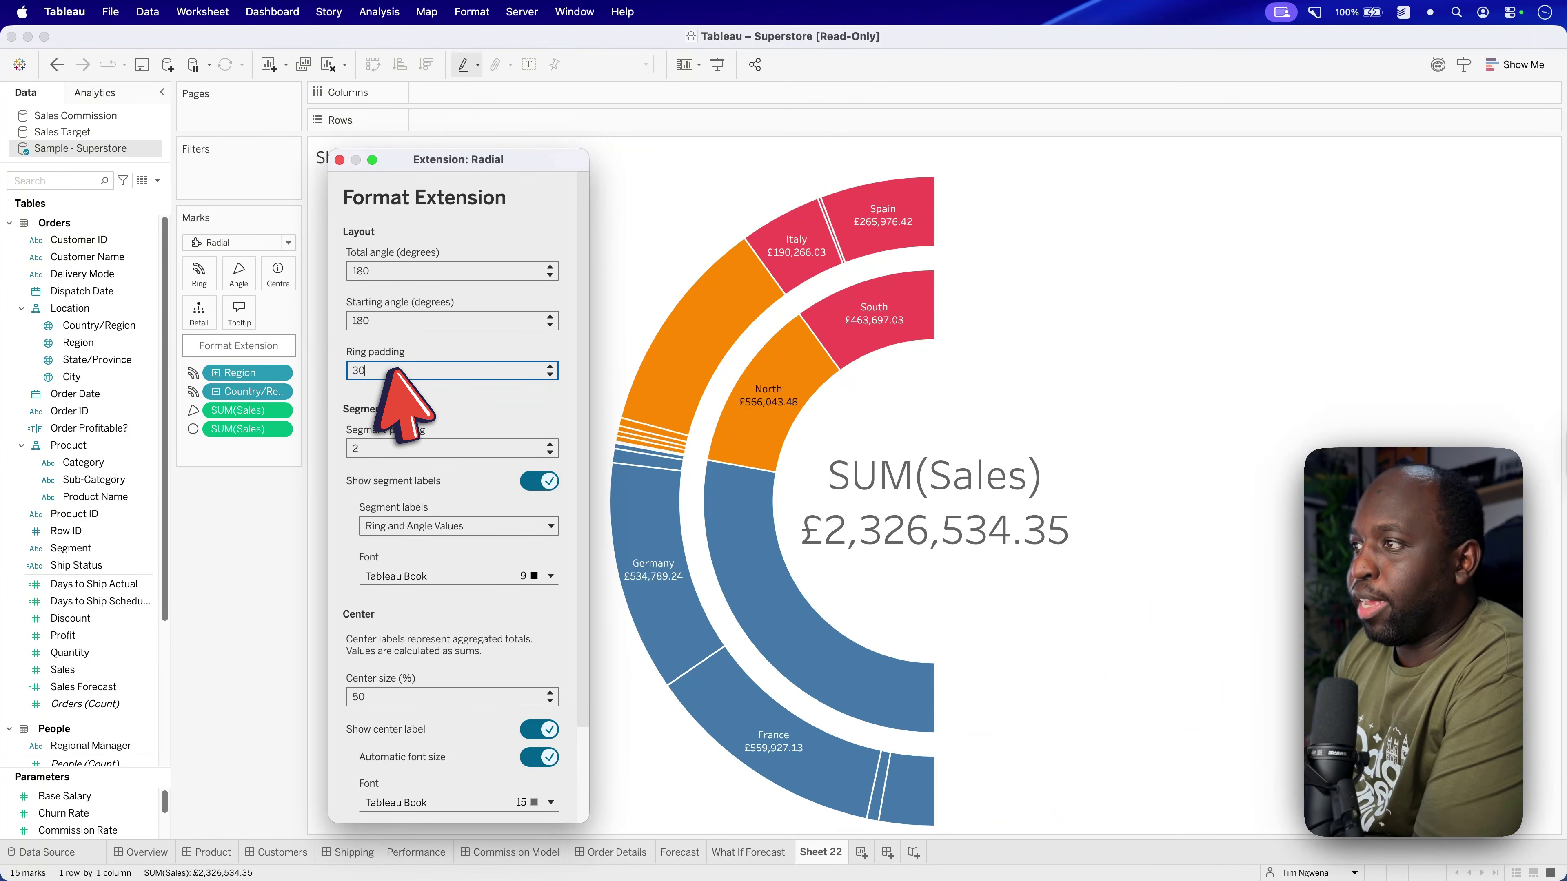
Step: Set the radial chart's starting angle to 270 degrees
{"action": "left_click_drag", "start_coordinate": [387, 322], "coordinate": [294, 315]}
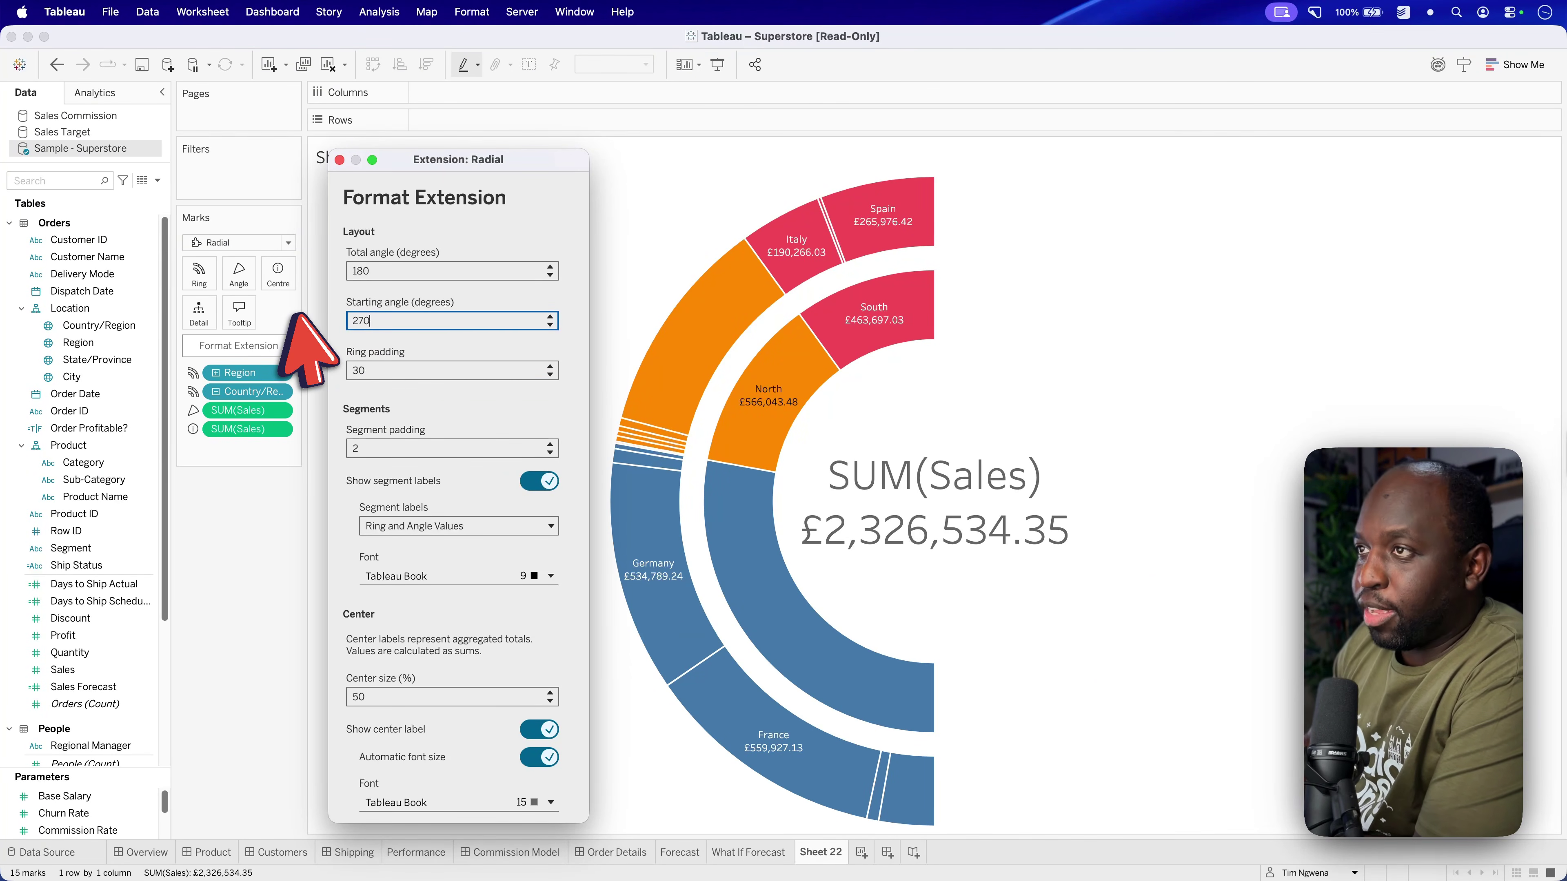
{"action": "left_click", "coordinate": [458, 352]}
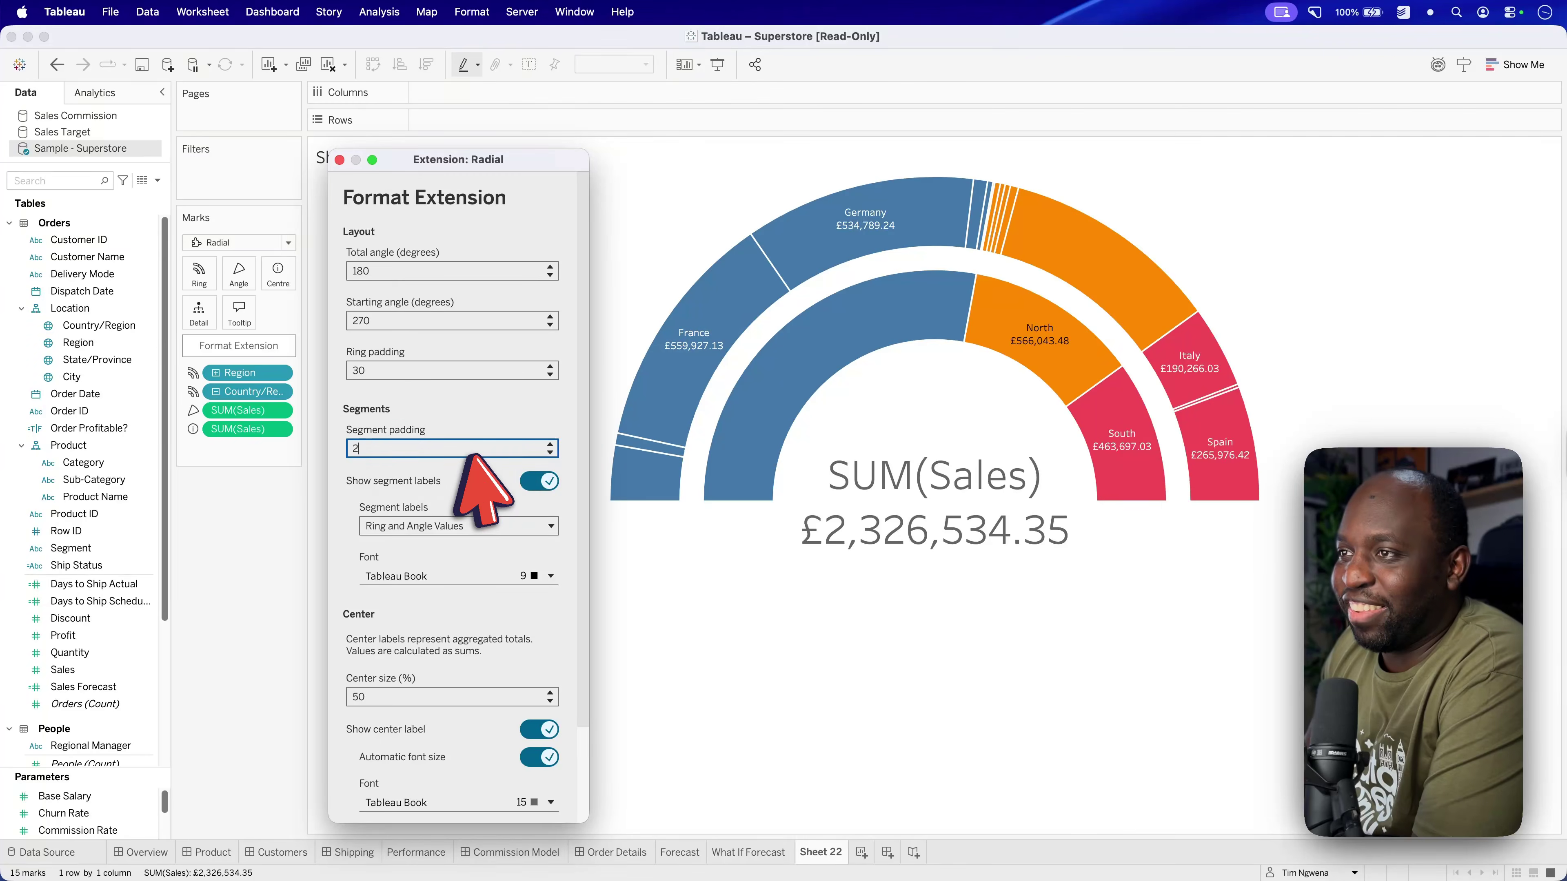
Step: Try a segment padding of 6, return it to 2, and switch the segment labels off and back on
{"action": "left_click", "coordinate": [551, 445]}
{"action": "left_click", "coordinate": [551, 445]}
{"action": "left_click", "coordinate": [550, 445]}
{"action": "left_click", "coordinate": [551, 445]}
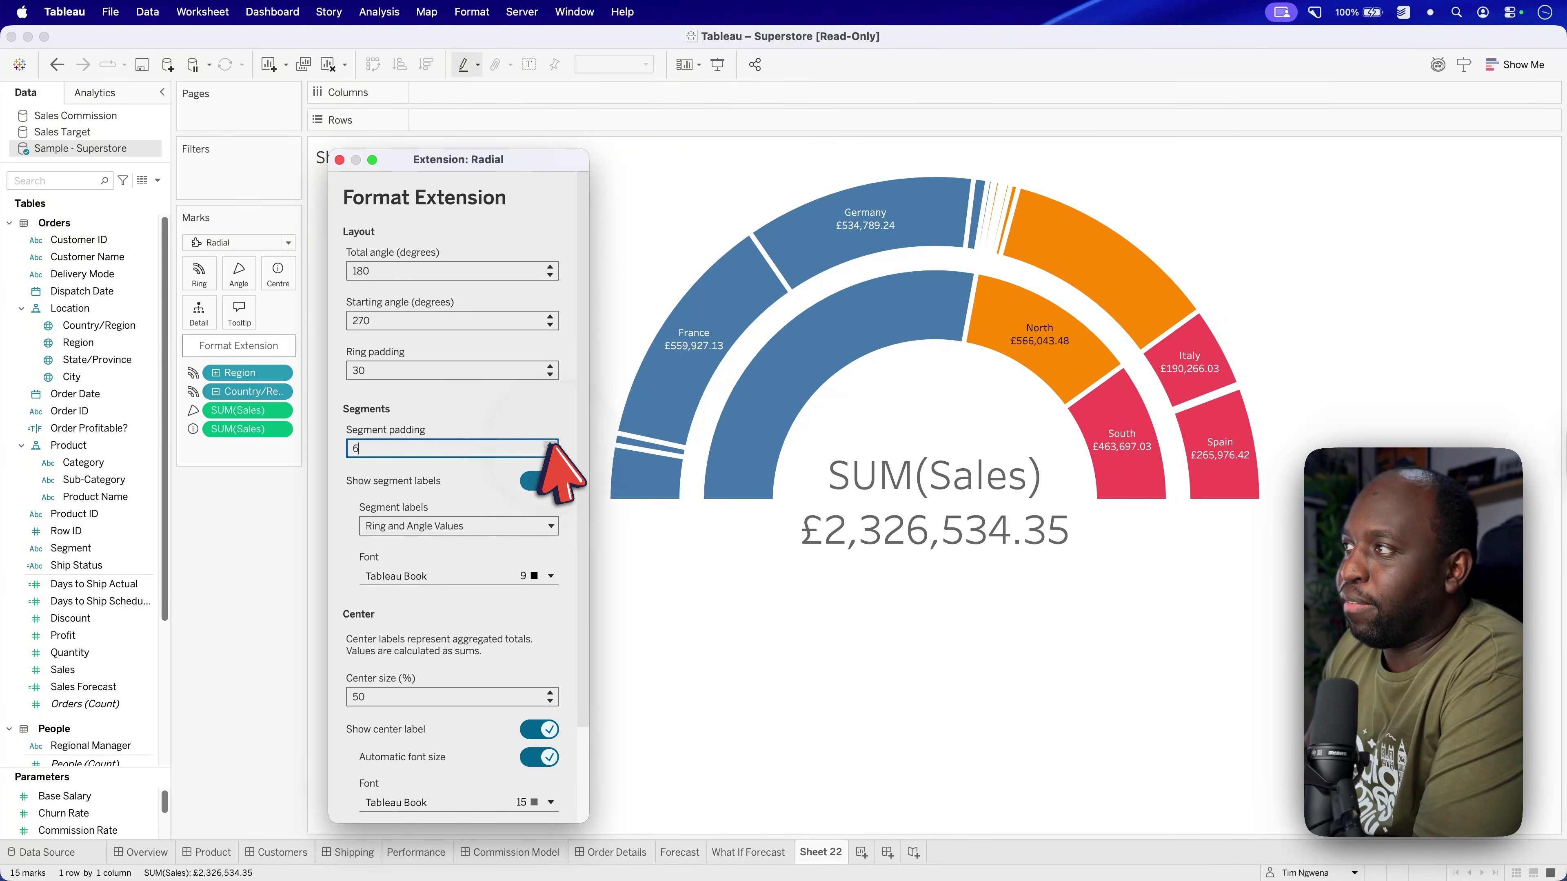
{"action": "left_click", "coordinate": [550, 452]}
{"action": "left_click", "coordinate": [551, 452]}
{"action": "left_click", "coordinate": [550, 452]}
{"action": "left_click", "coordinate": [551, 451]}
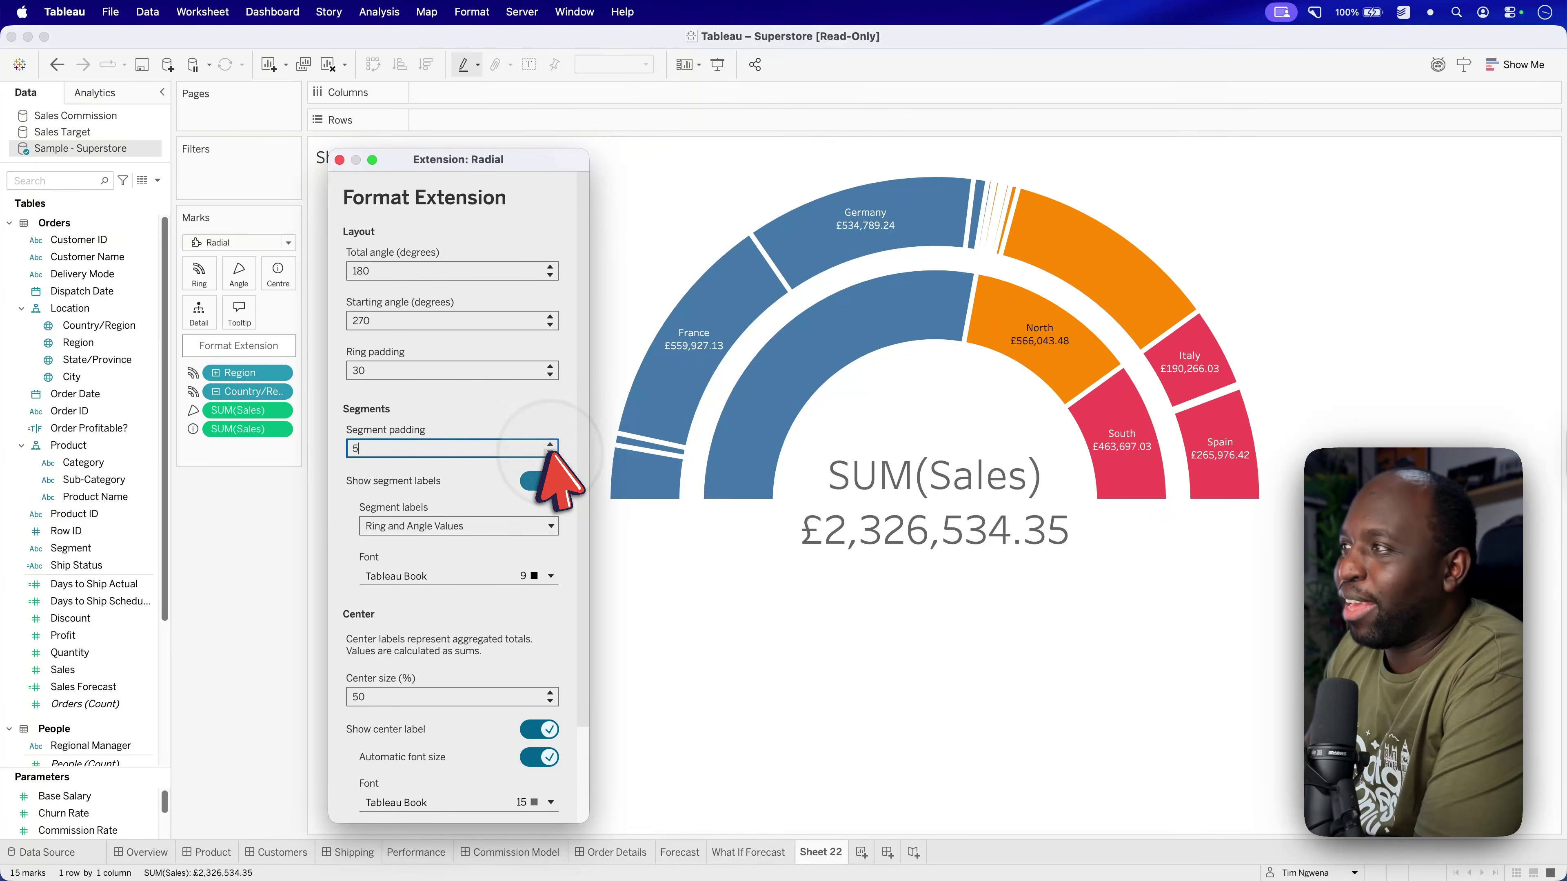
{"action": "left_click", "coordinate": [550, 452]}
{"action": "left_click", "coordinate": [550, 452]}
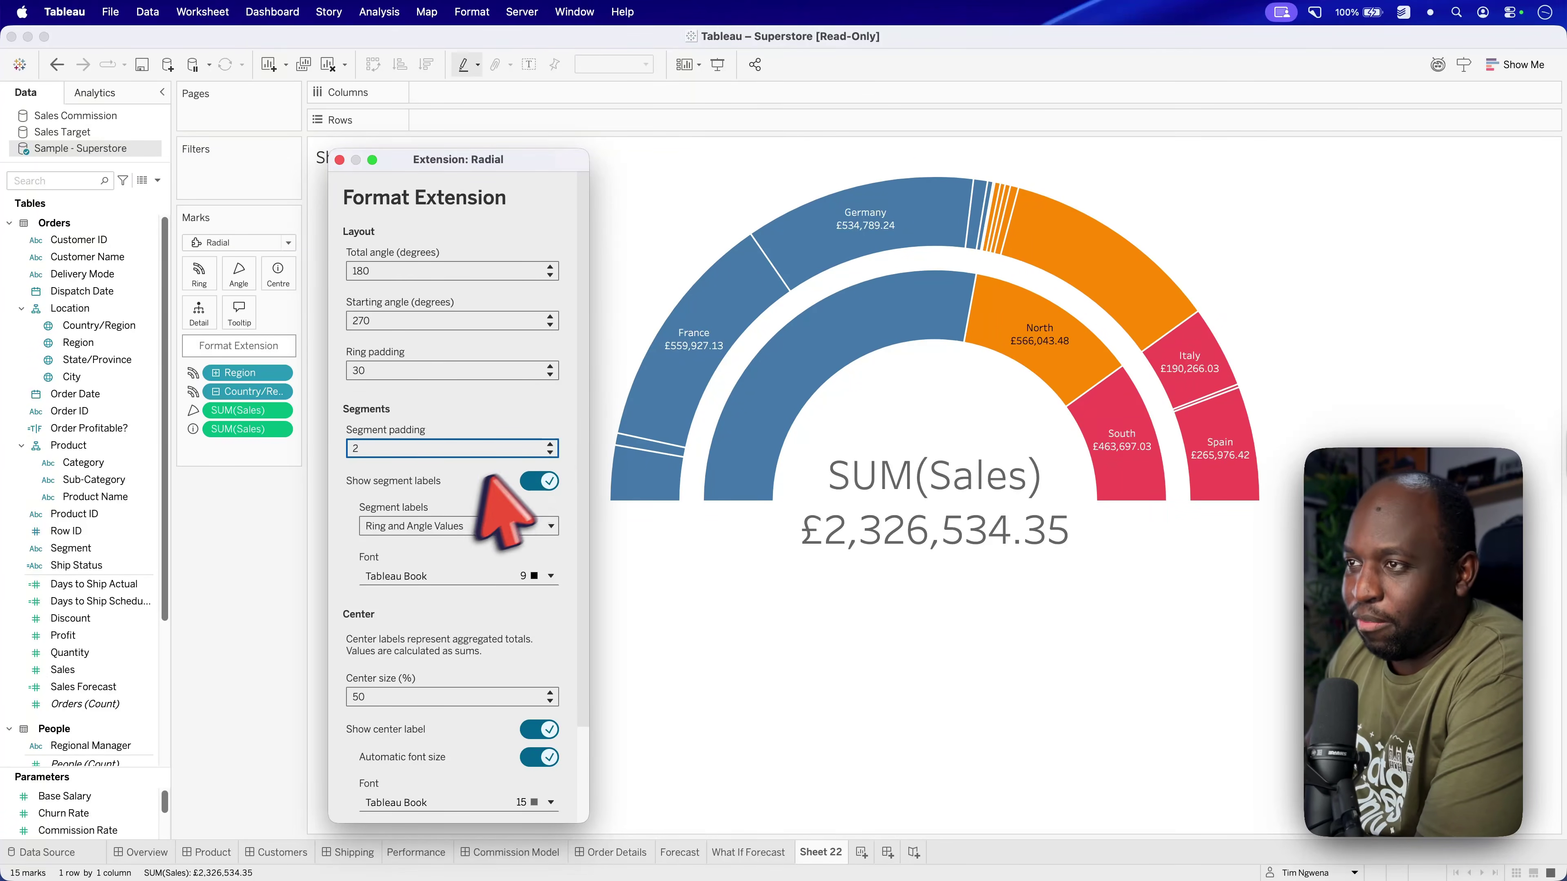
{"action": "left_click", "coordinate": [549, 485]}
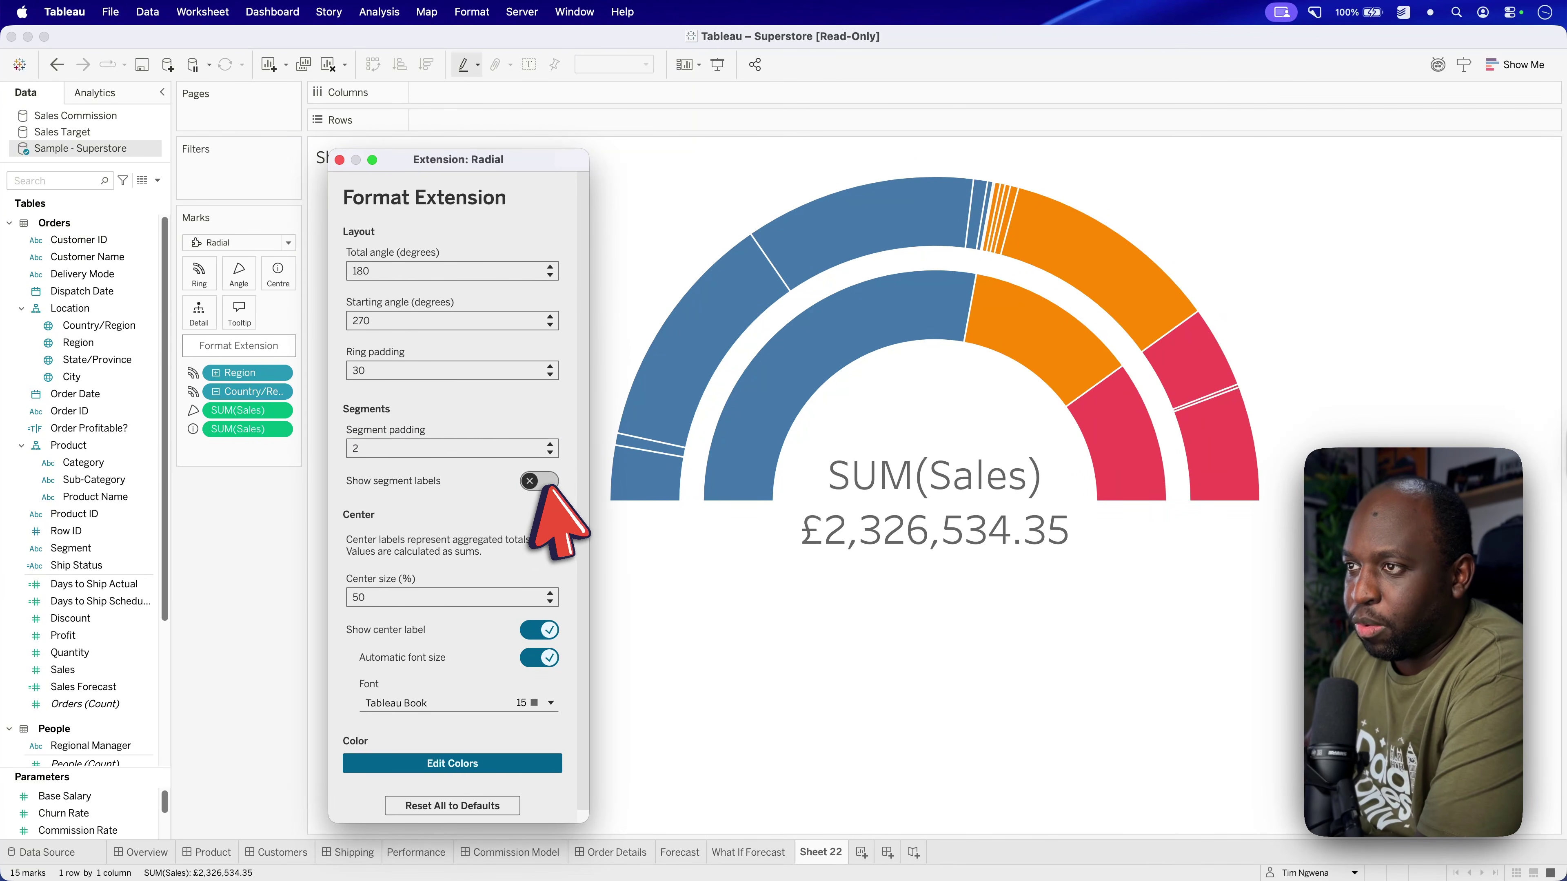
{"action": "left_click", "coordinate": [540, 486]}
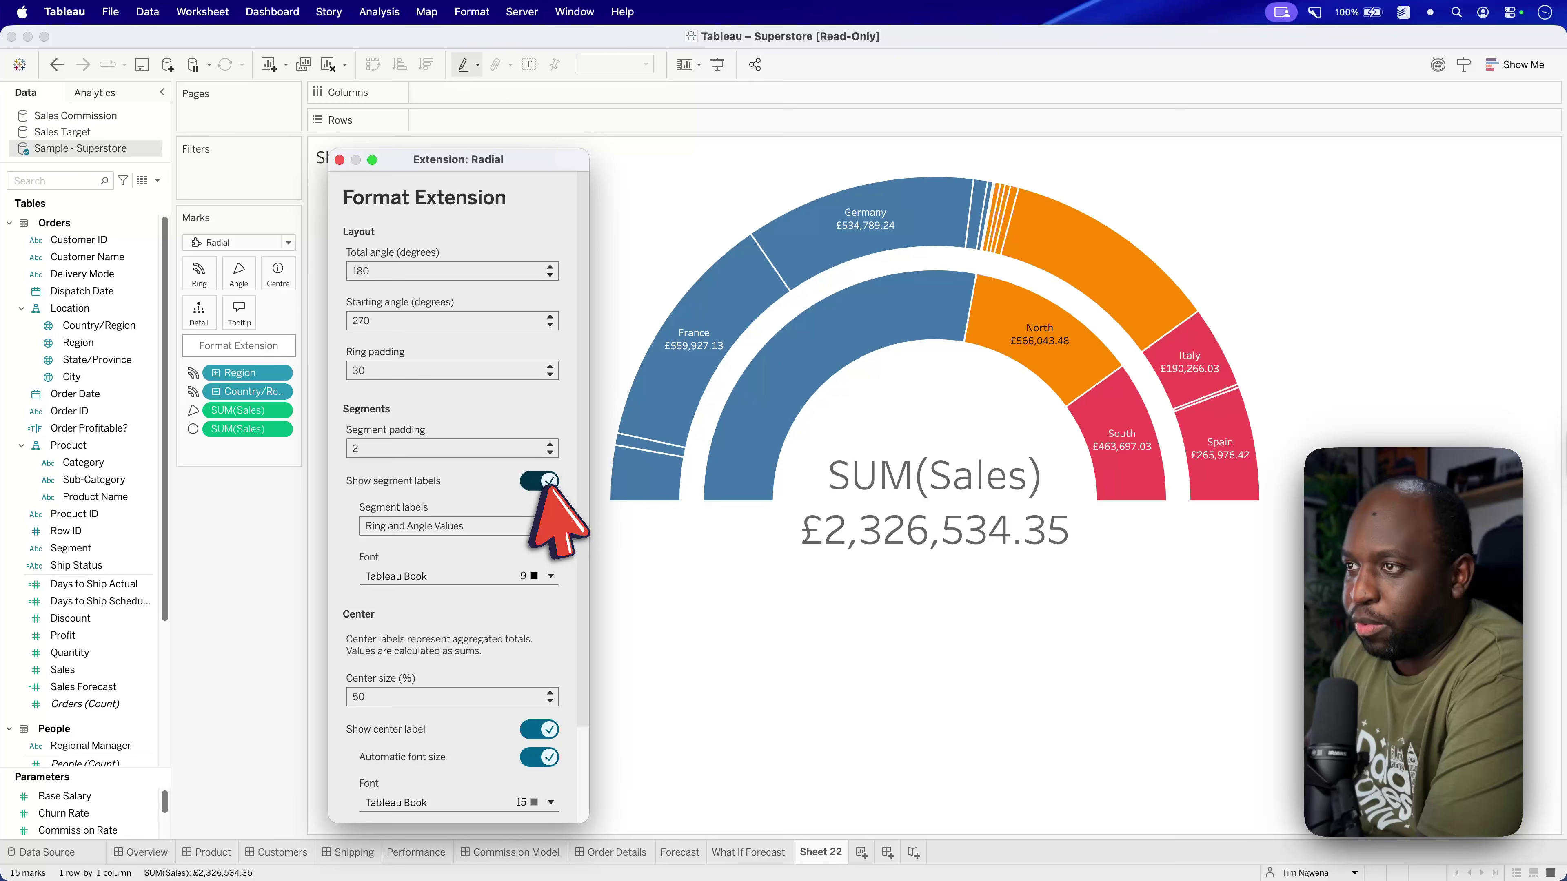
Step: Make the radial chart's segment labels bold and set their font size to 8
{"action": "left_click", "coordinate": [546, 577]}
{"action": "left_click", "coordinate": [384, 643]}
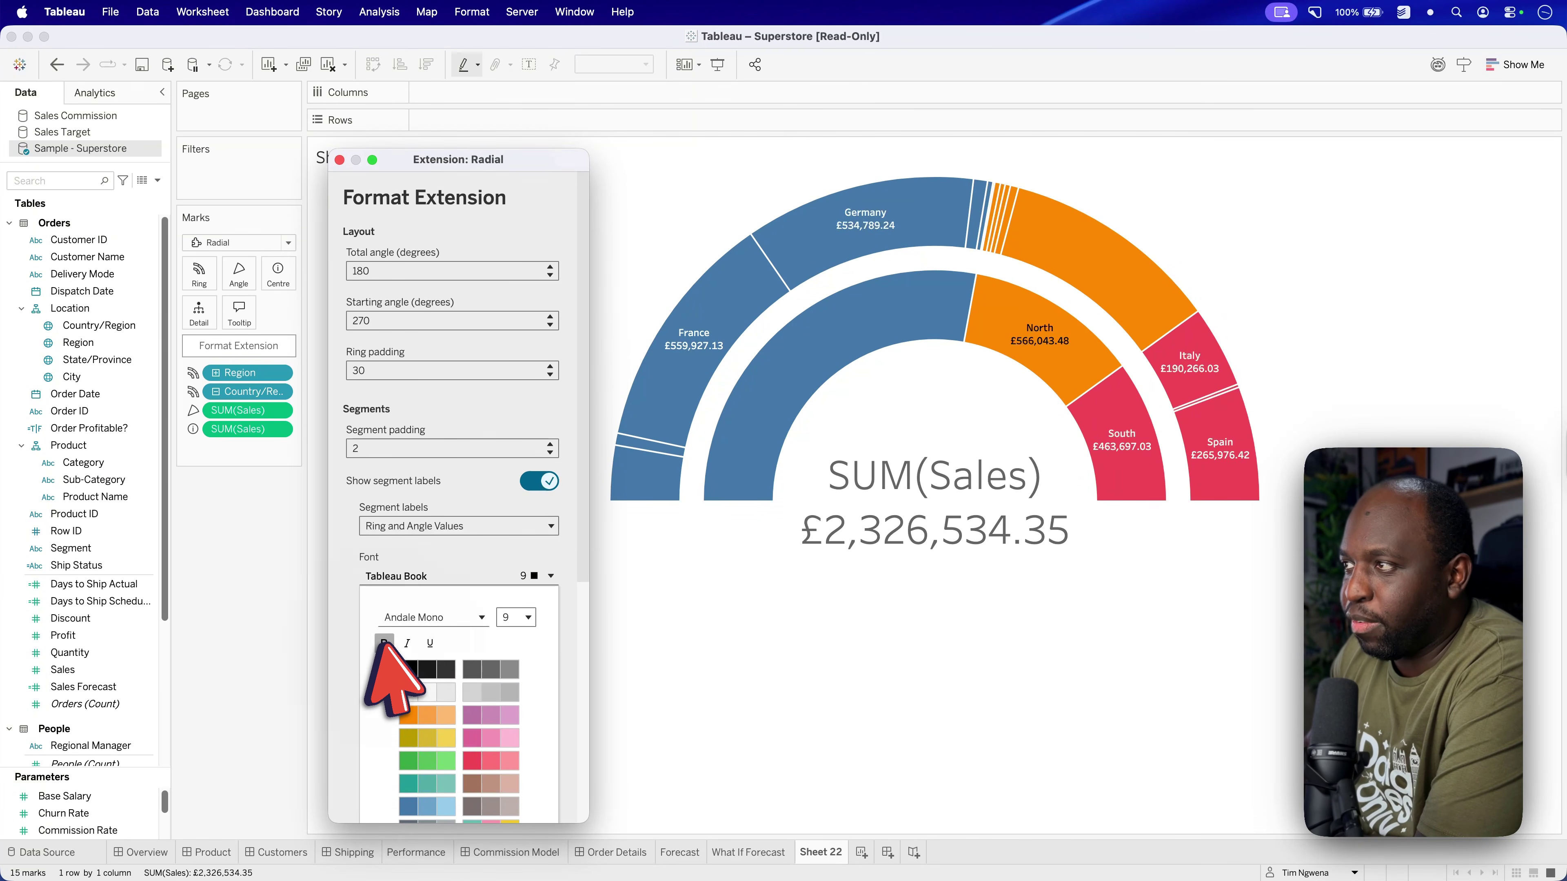
{"action": "left_click", "coordinate": [525, 617]}
{"action": "left_click", "coordinate": [507, 632]}
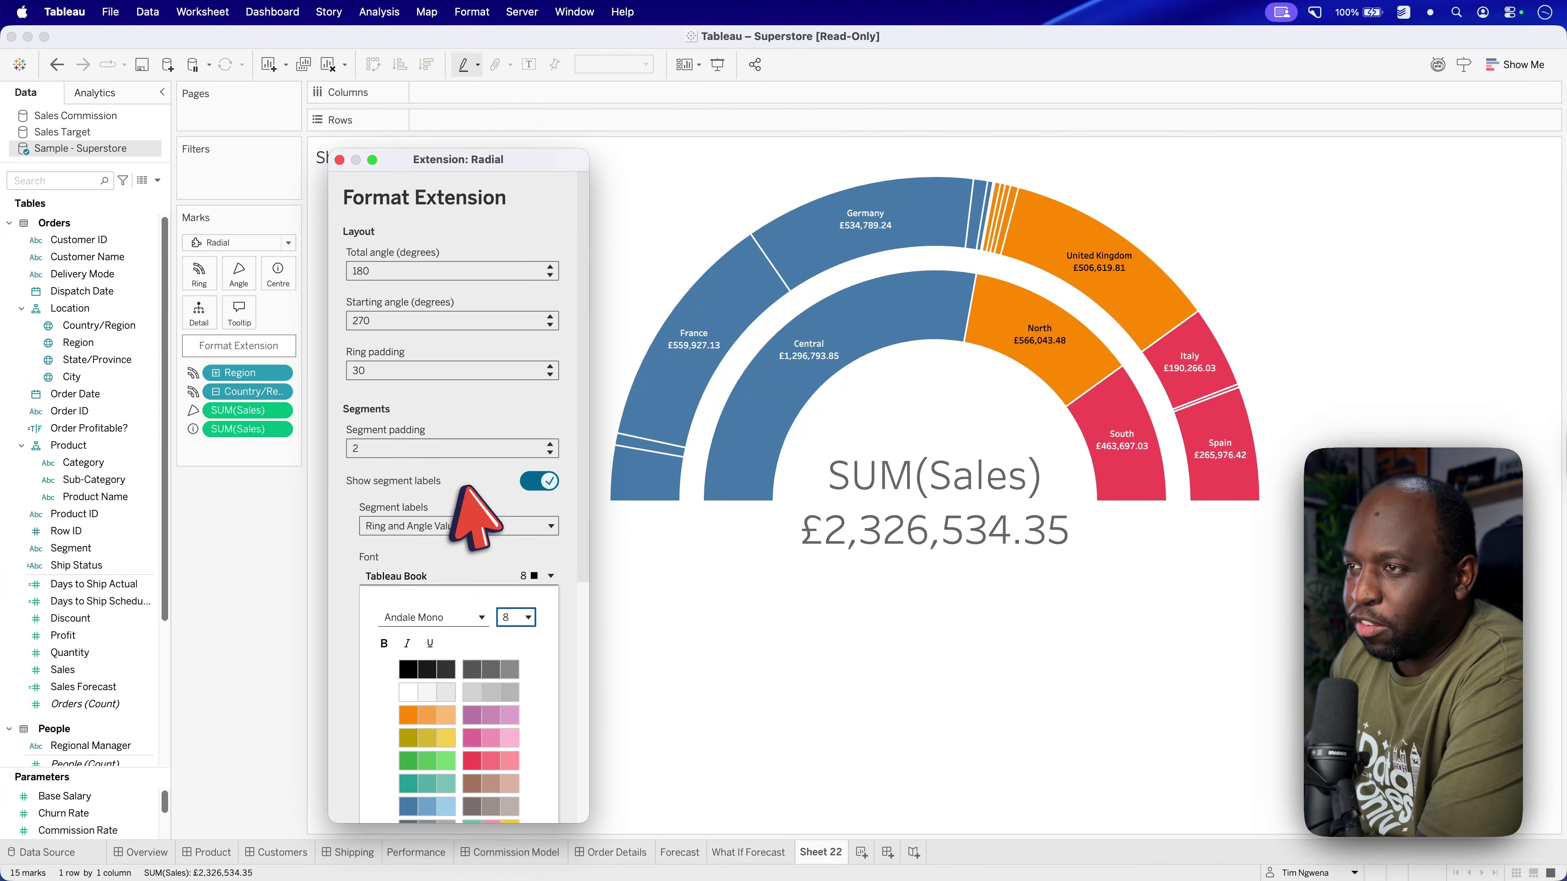
{"action": "left_click", "coordinate": [523, 574]}
Step: Try a center size of 42% for the radial chart and set it to 49%
{"action": "scroll", "coordinate": [550, 561], "scroll_direction": "down", "scroll_amount": 4}
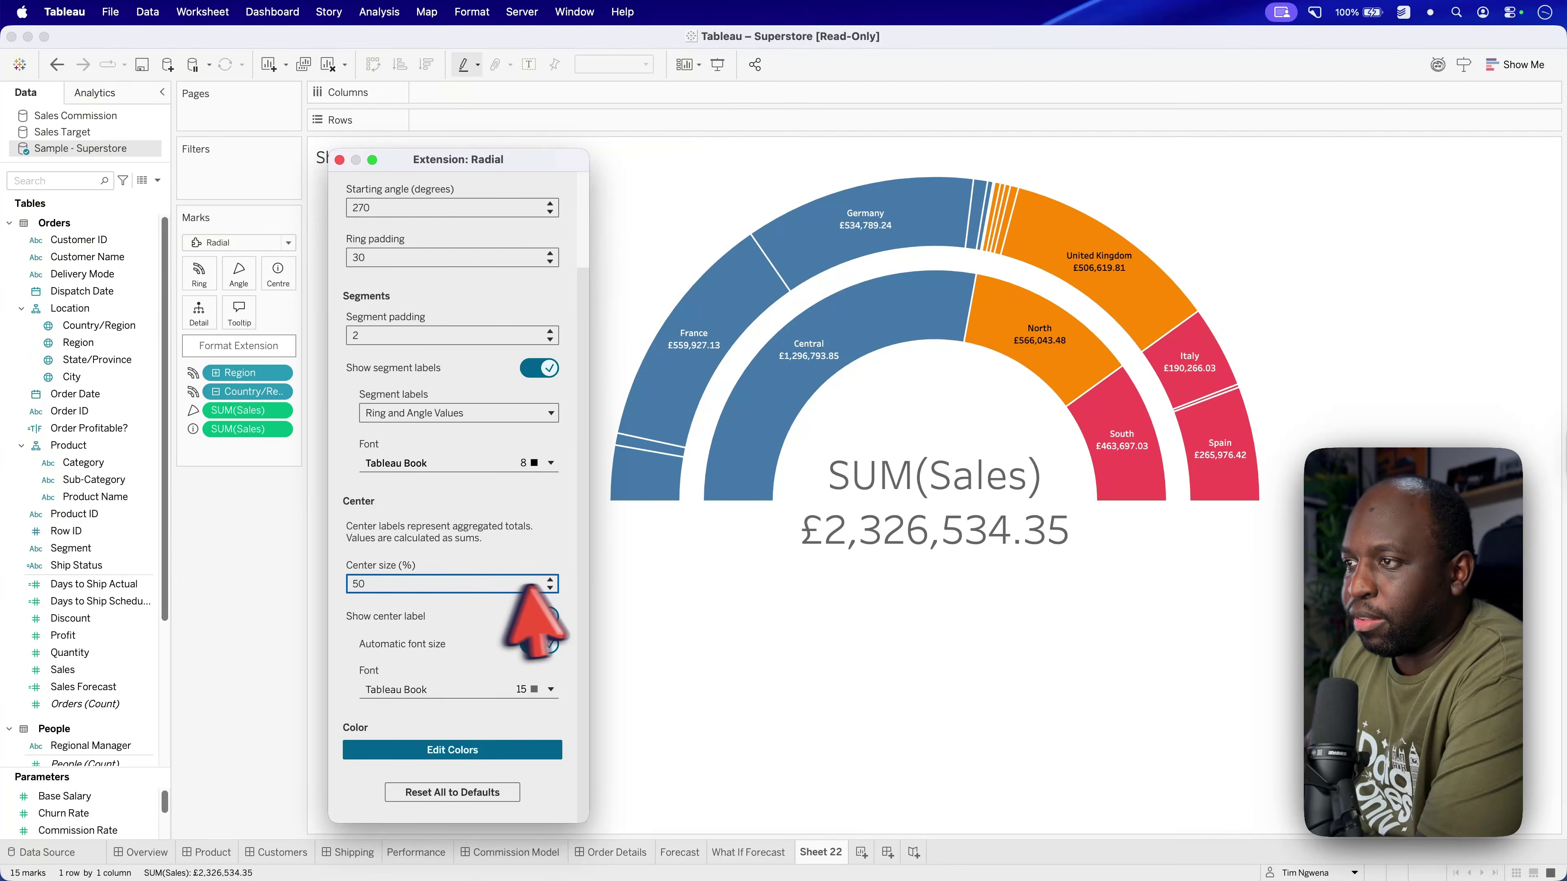
{"action": "left_click", "coordinate": [550, 589]}
{"action": "left_click", "coordinate": [550, 588]}
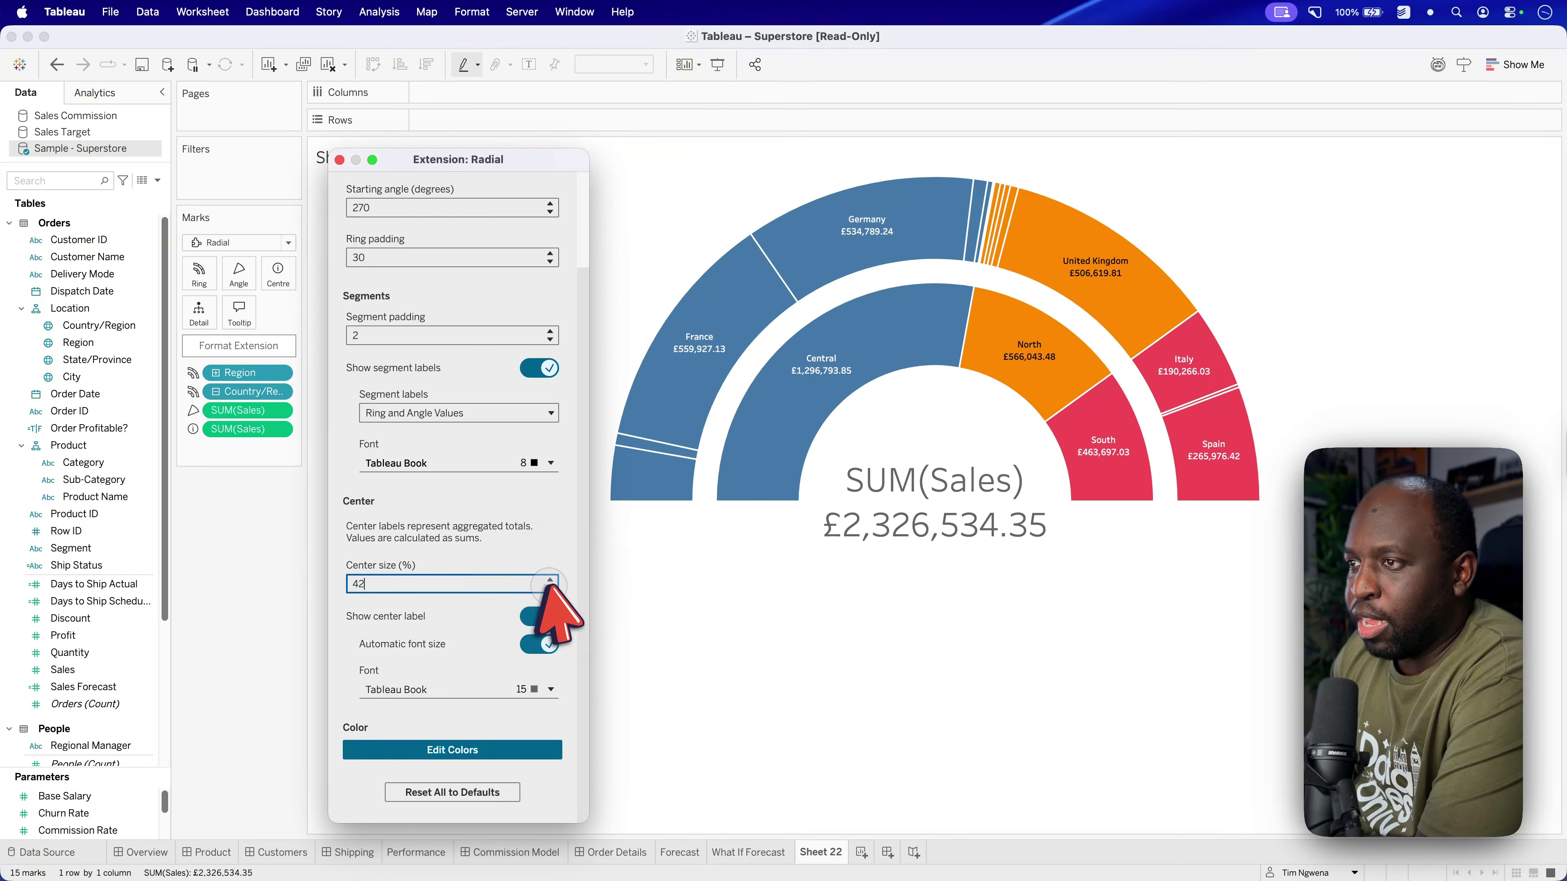
{"action": "left_click", "coordinate": [550, 588]}
{"action": "left_click", "coordinate": [550, 589]}
{"action": "left_click", "coordinate": [550, 589]}
{"action": "left_click", "coordinate": [549, 581]}
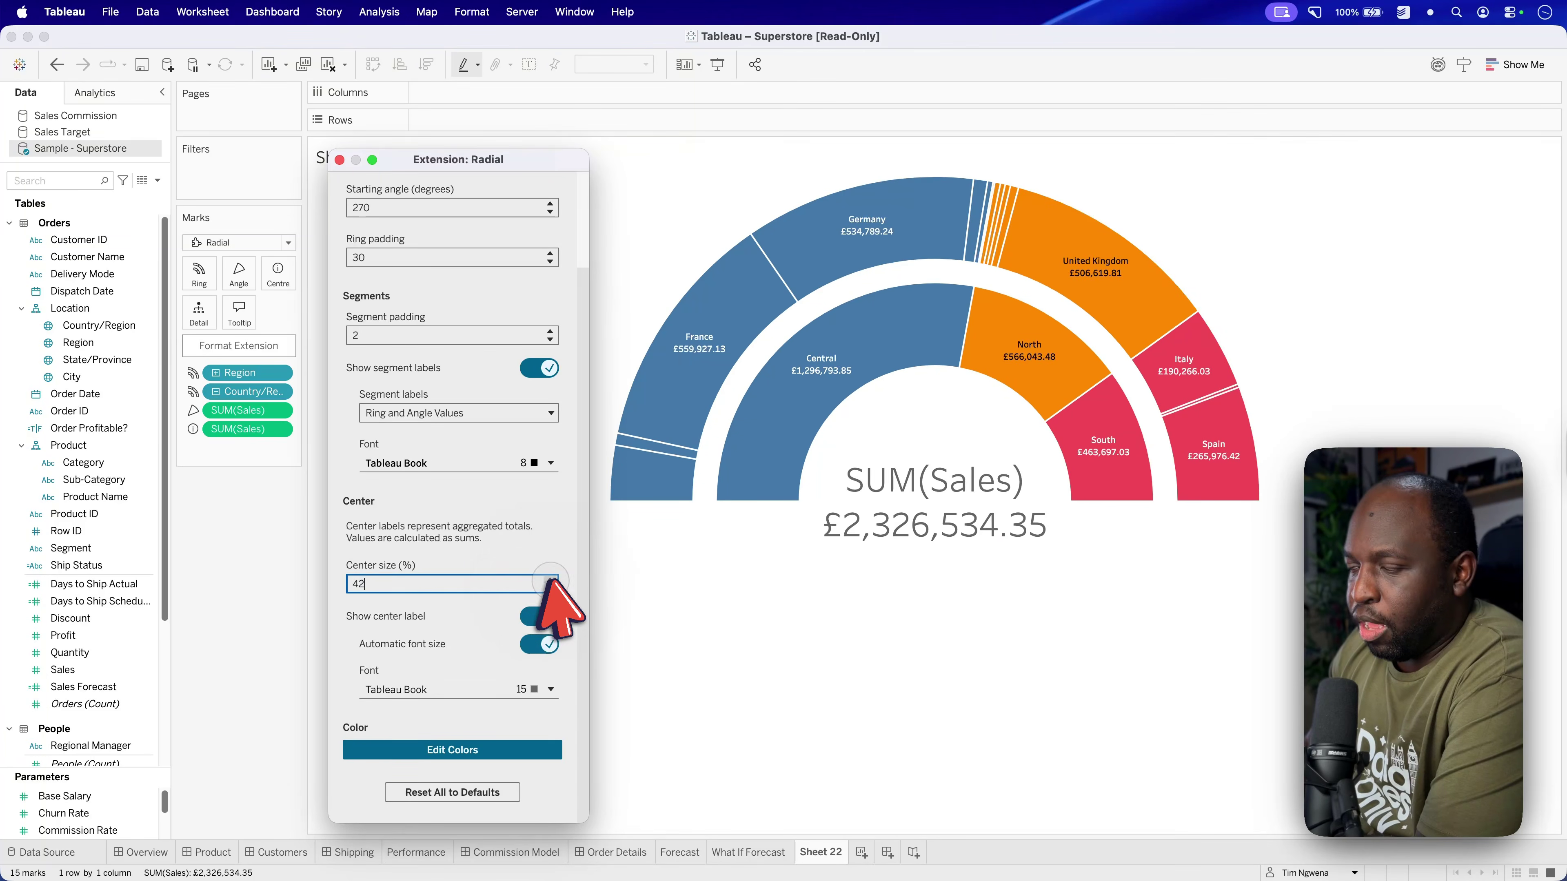
{"action": "left_click", "coordinate": [550, 581]}
{"action": "left_click", "coordinate": [550, 580]}
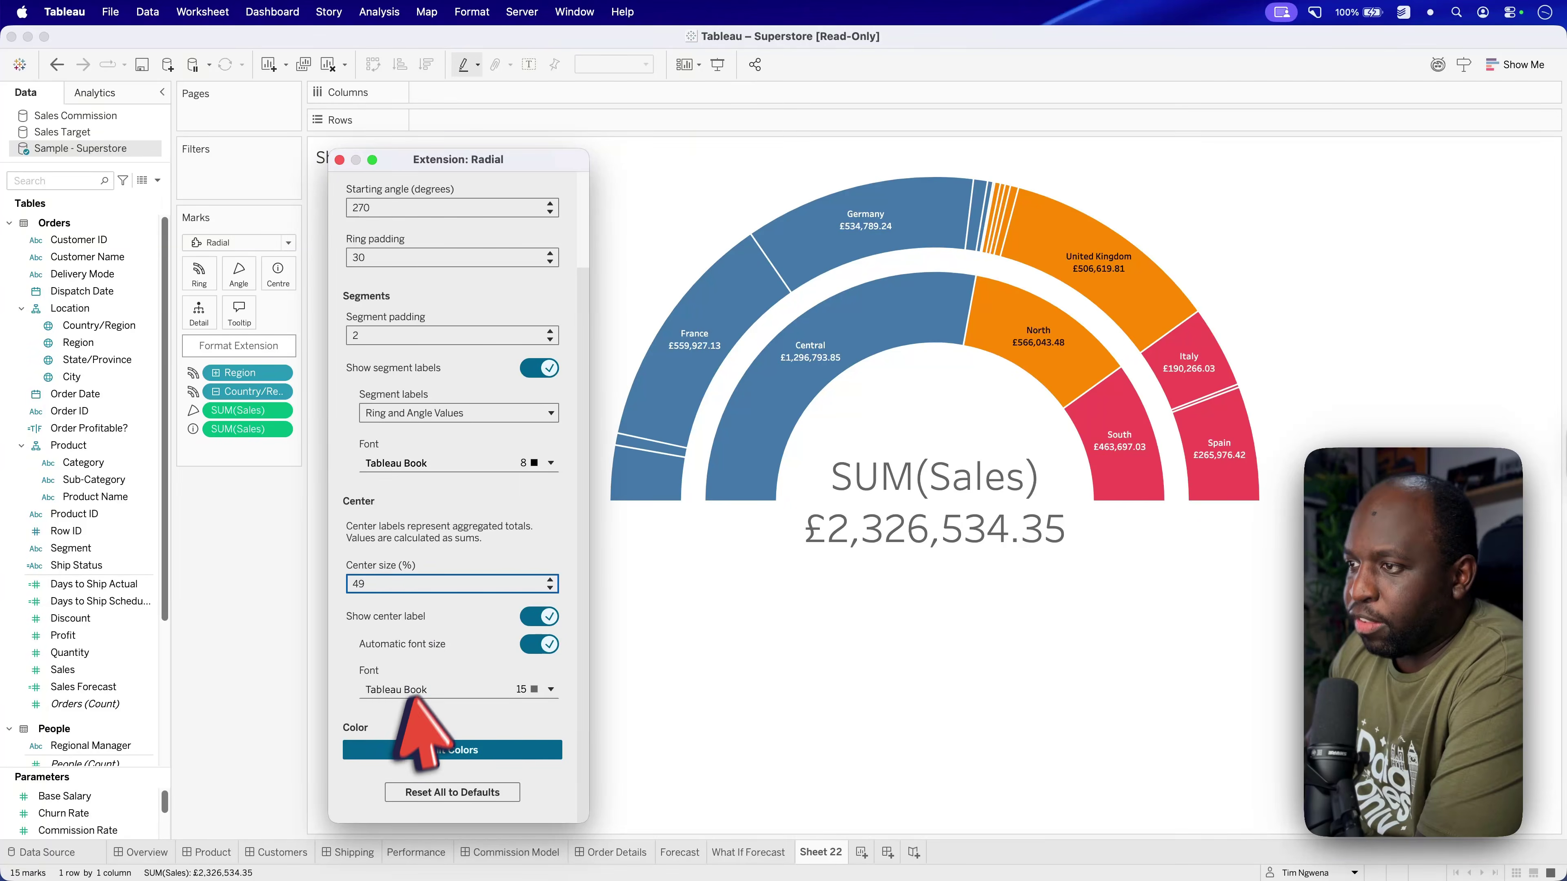
Step: Format the center label in bold Palatino with a font size of 8
{"action": "left_click", "coordinate": [542, 689]}
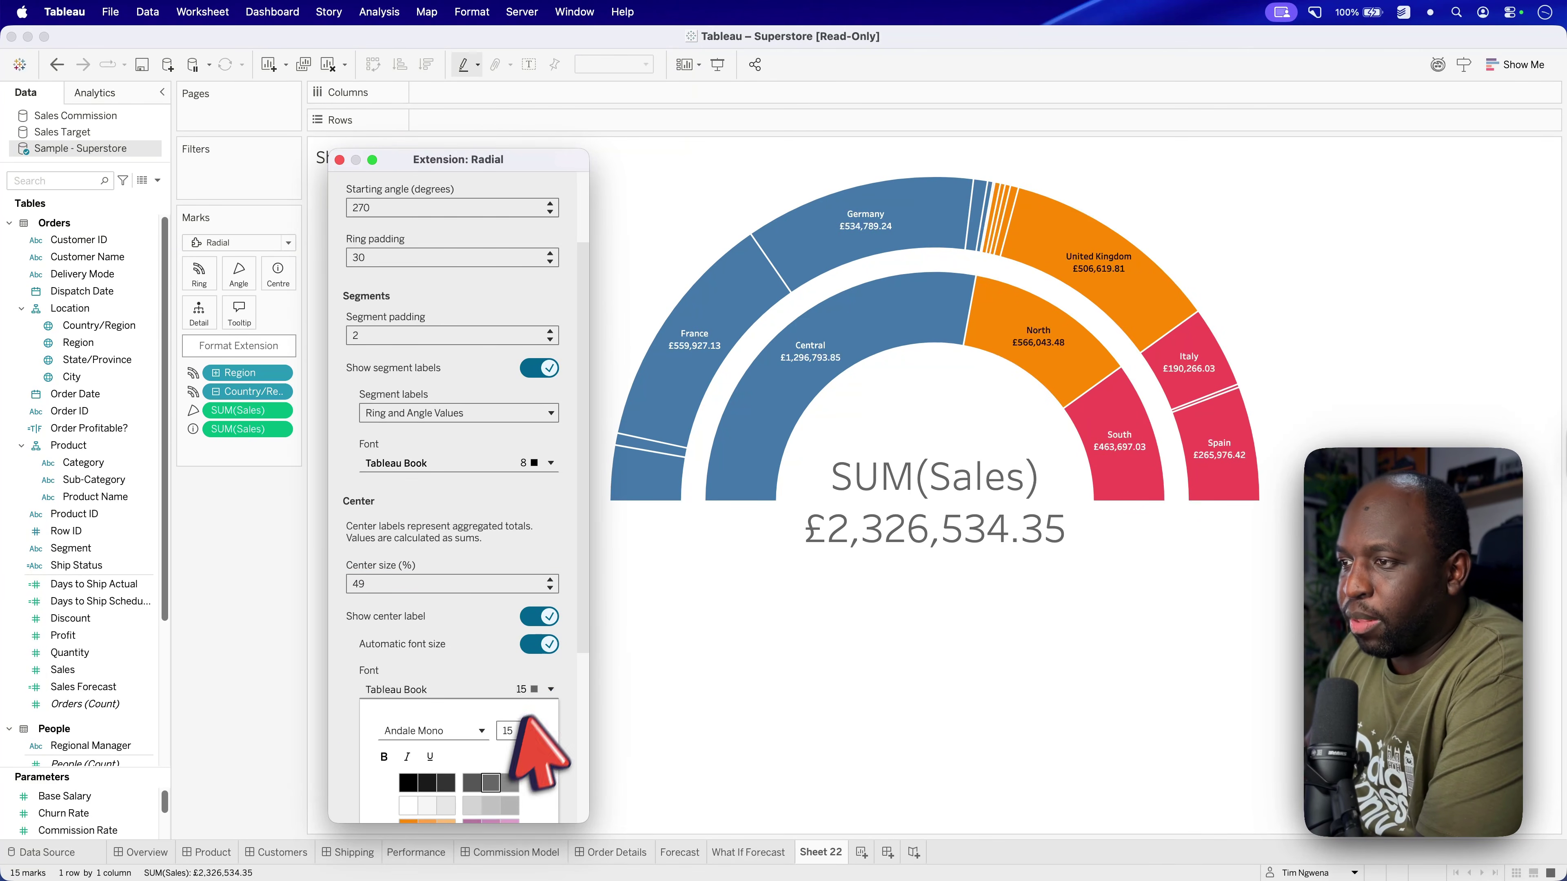
{"action": "left_click", "coordinate": [525, 730]}
{"action": "left_click", "coordinate": [507, 547]}
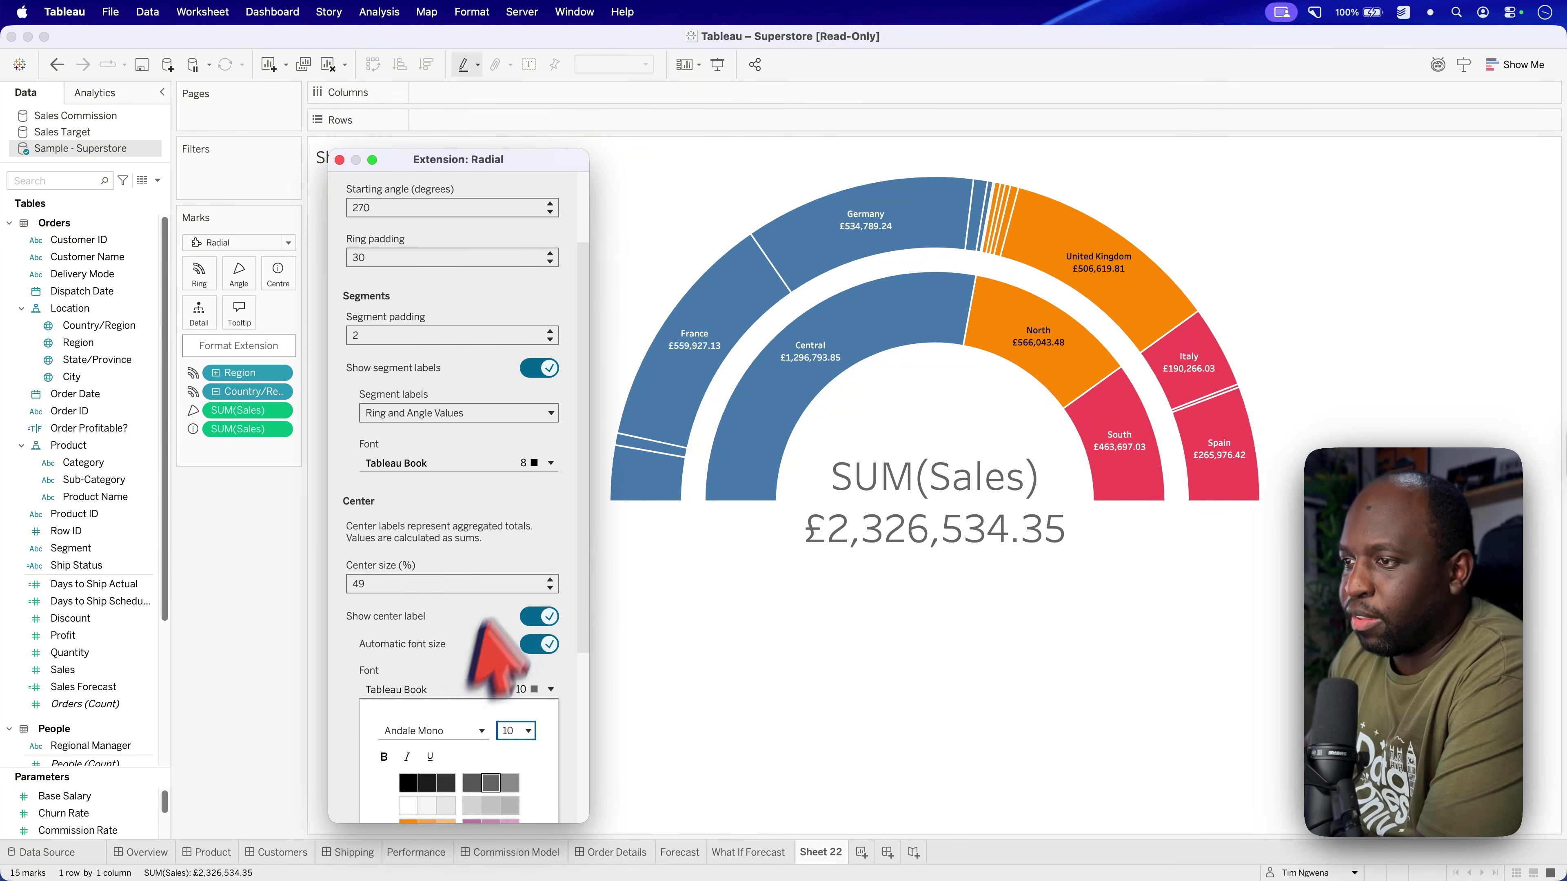
{"action": "left_click", "coordinate": [432, 731]}
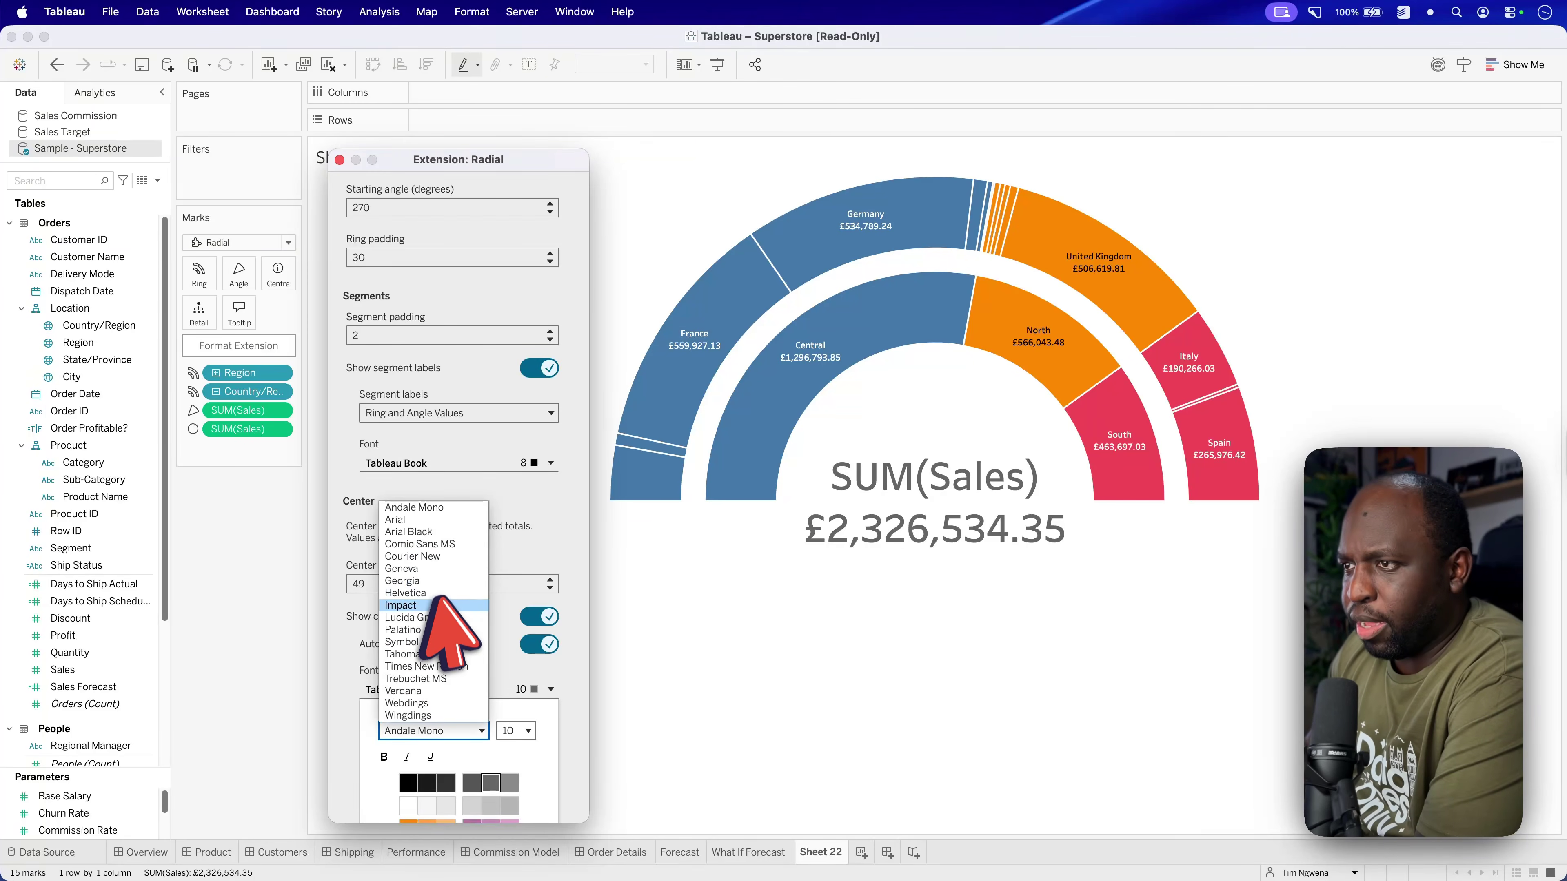
{"action": "left_click", "coordinate": [434, 629]}
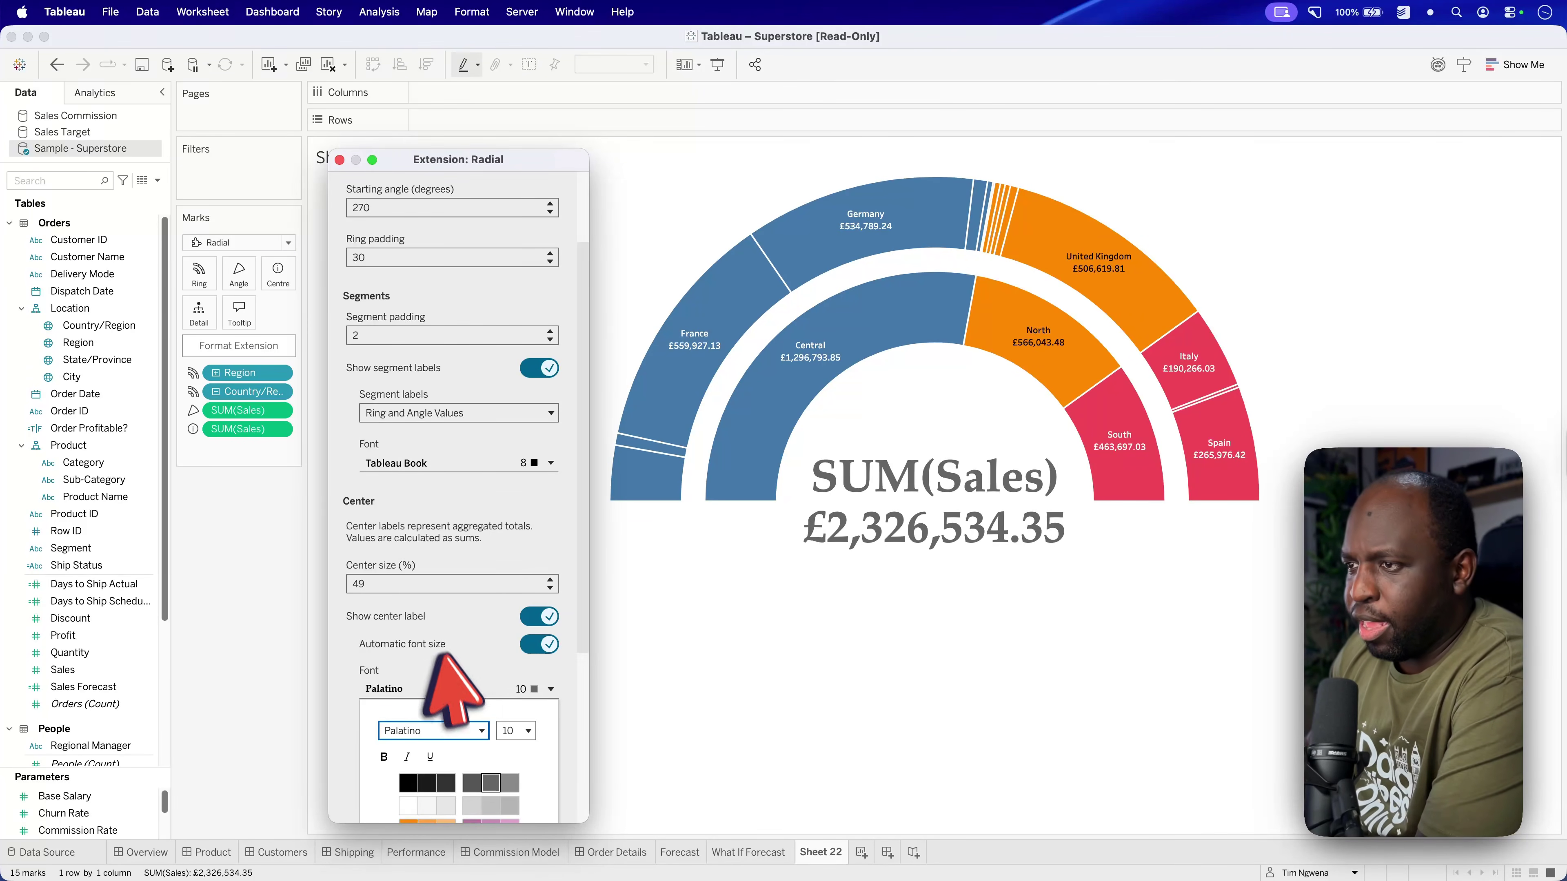
{"action": "left_click", "coordinate": [517, 731]}
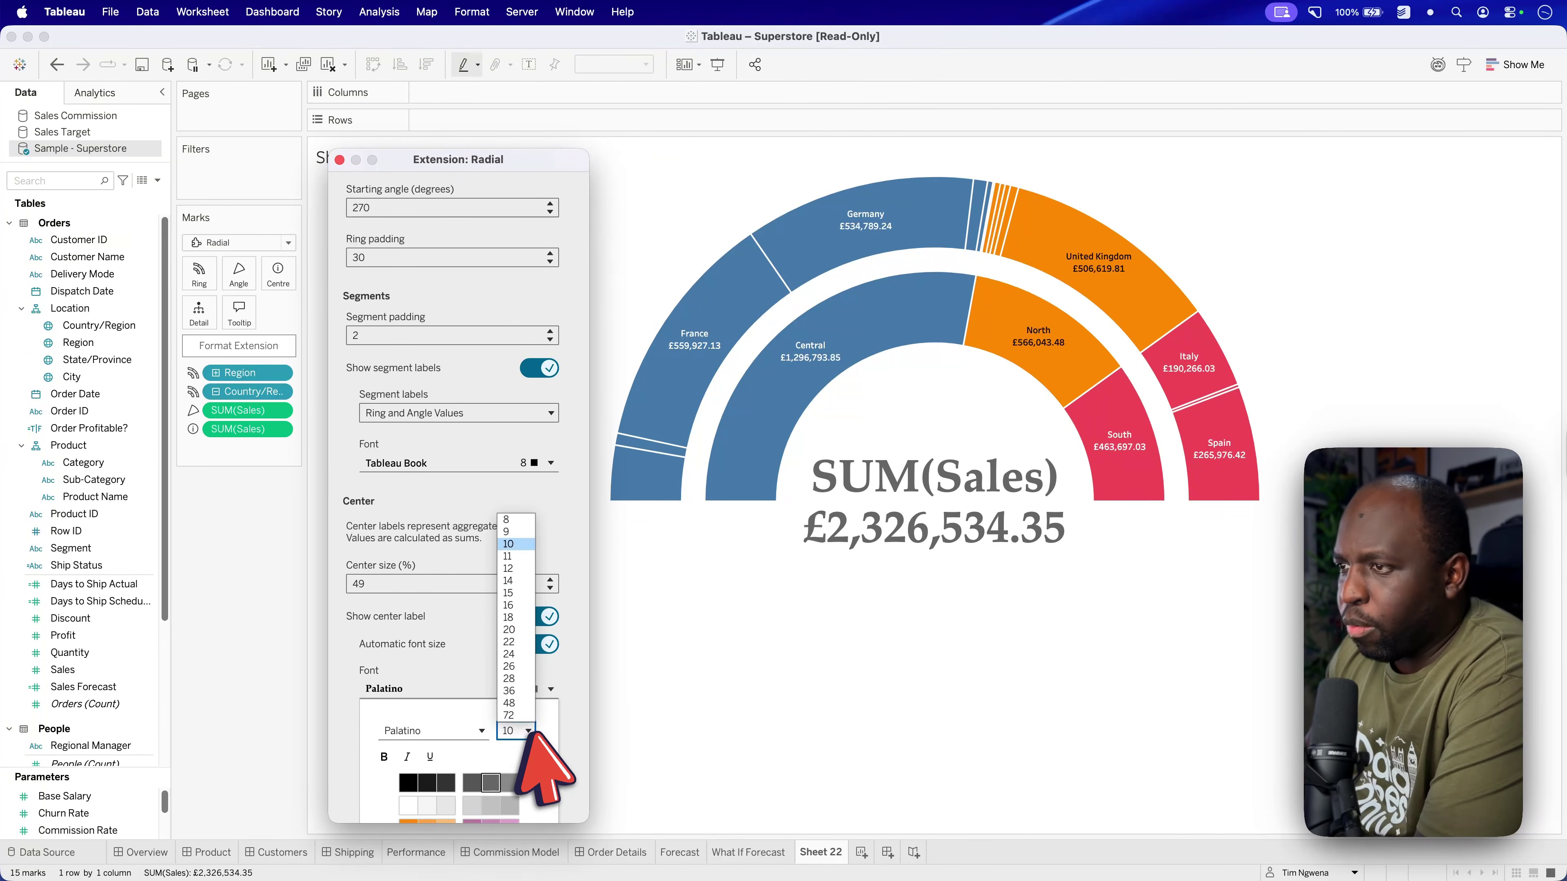
{"action": "left_click", "coordinate": [509, 520]}
Step: Toggle the center label's automatic font size to compare both settings, and leave it turned off
{"action": "scroll", "coordinate": [524, 519], "scroll_direction": "down", "scroll_amount": 5}
{"action": "left_click", "coordinate": [538, 391]}
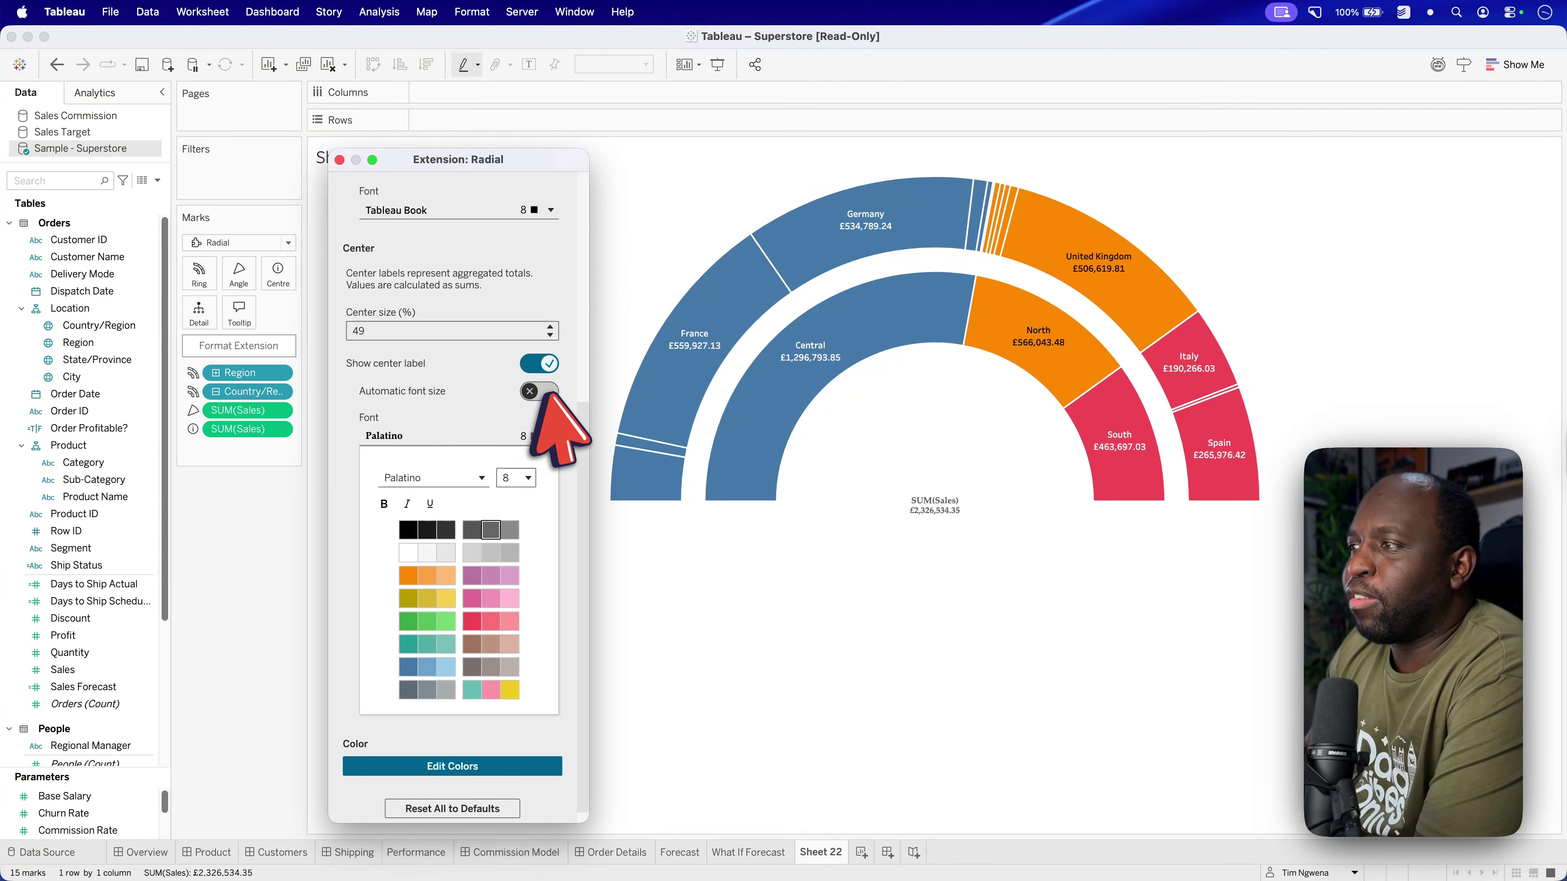
{"action": "left_click", "coordinate": [538, 391]}
{"action": "left_click", "coordinate": [538, 391]}
{"action": "left_click", "coordinate": [538, 391]}
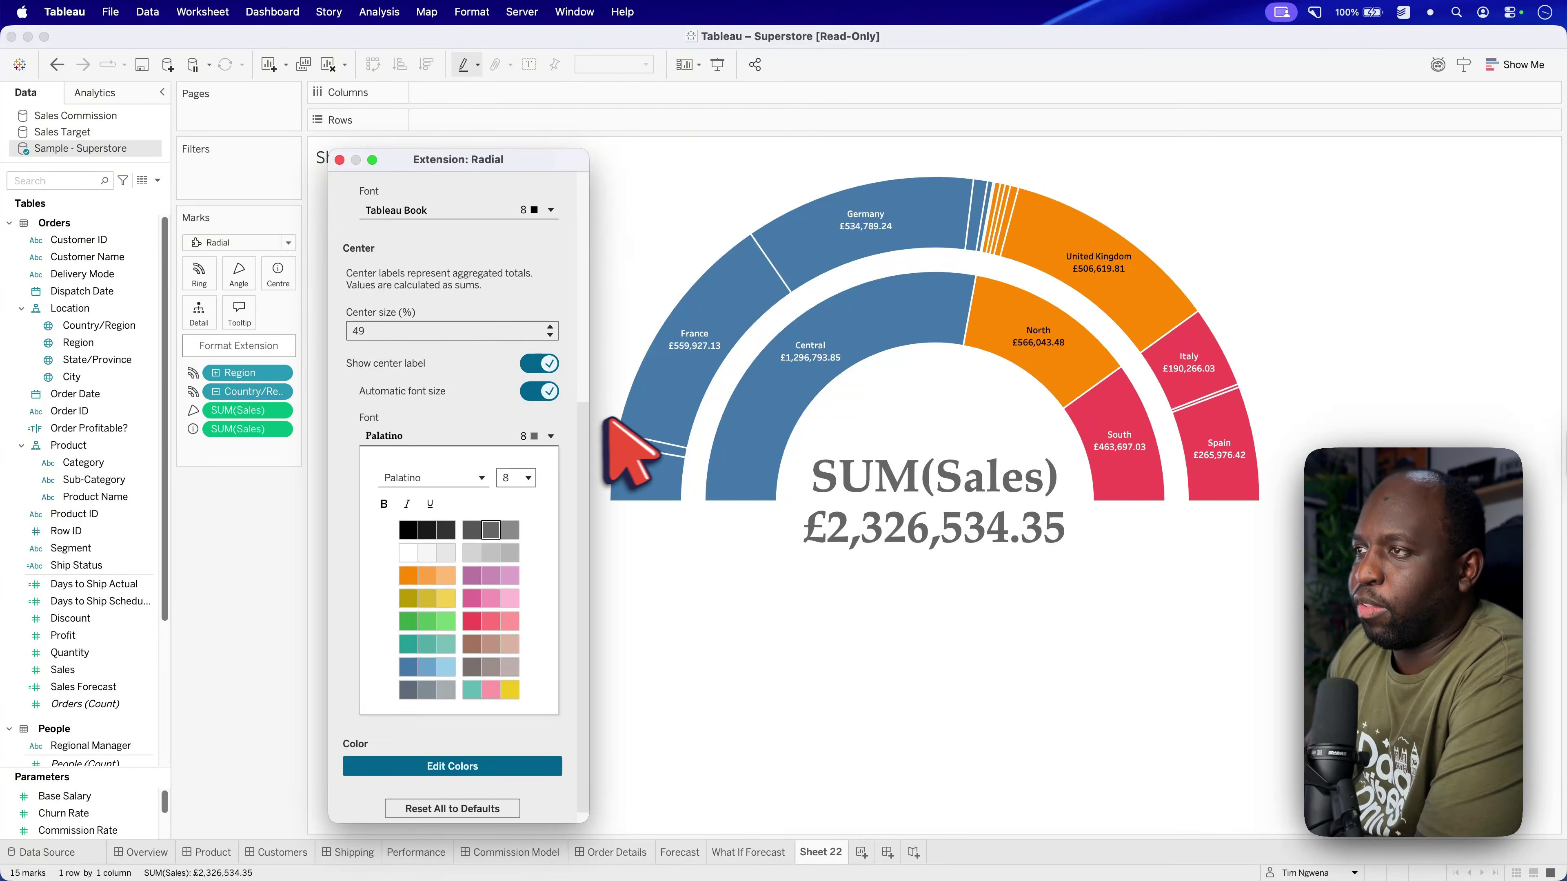
{"action": "left_click", "coordinate": [536, 392]}
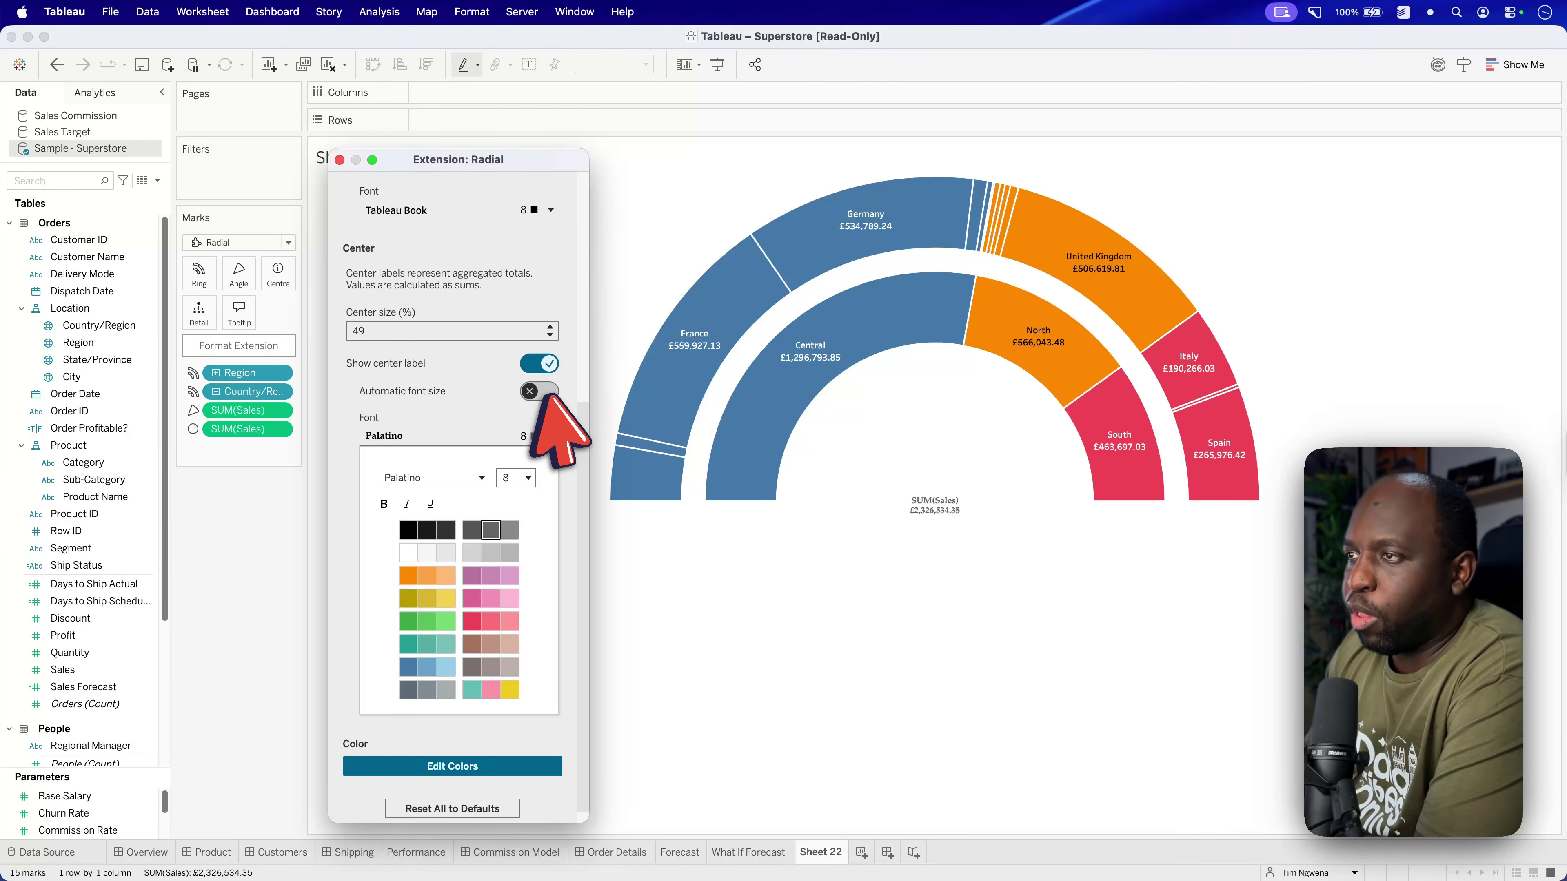
{"action": "left_click", "coordinate": [535, 393]}
{"action": "left_click", "coordinate": [534, 392]}
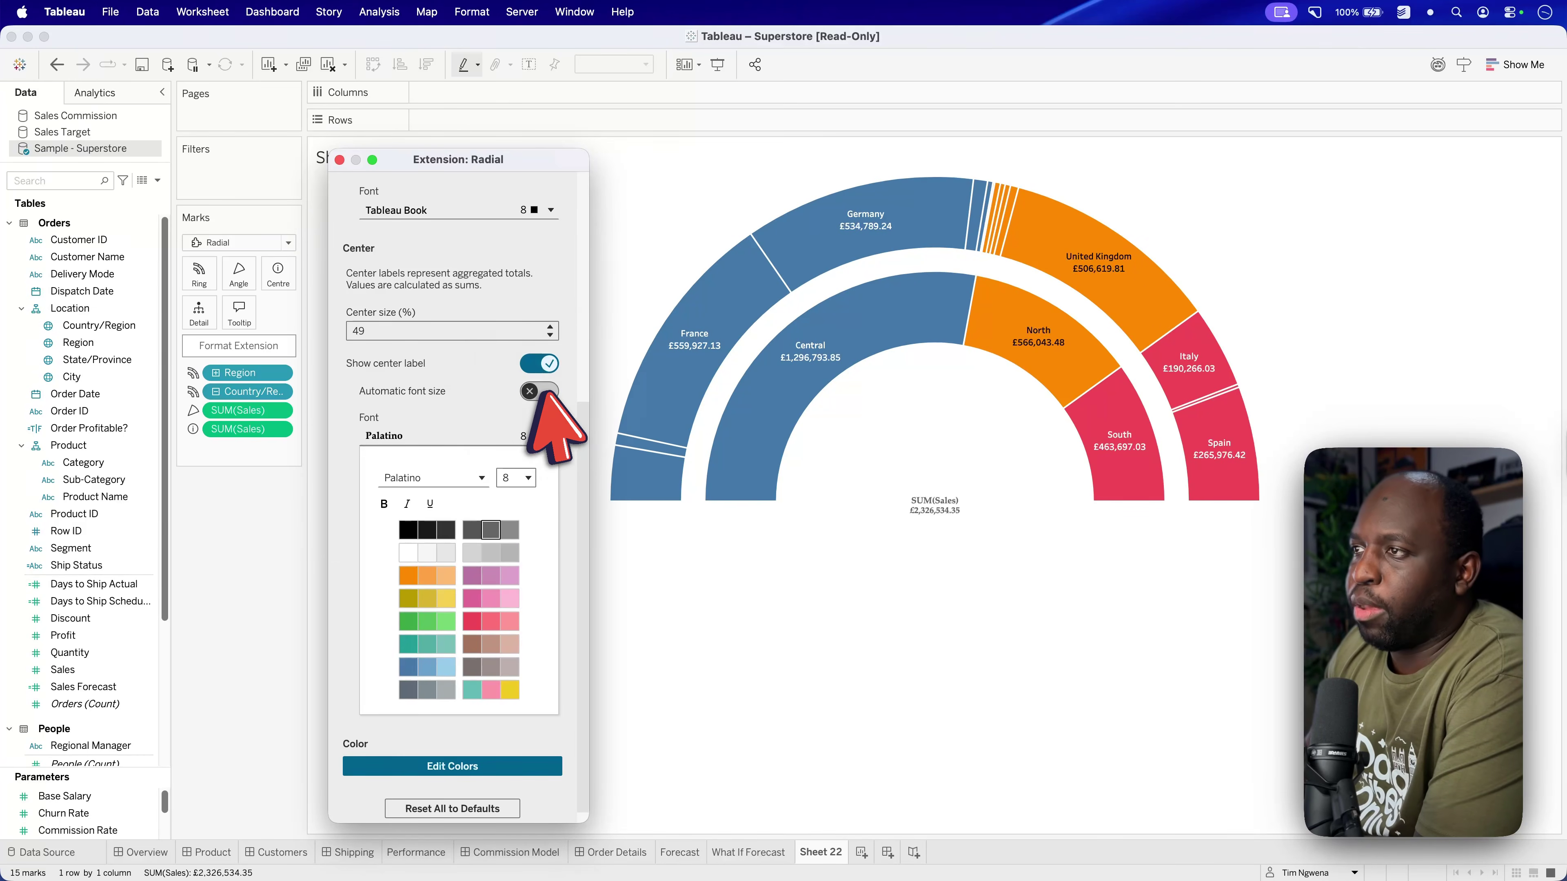
{"action": "left_click", "coordinate": [534, 393]}
{"action": "left_click", "coordinate": [535, 393]}
{"action": "left_click", "coordinate": [457, 480]}
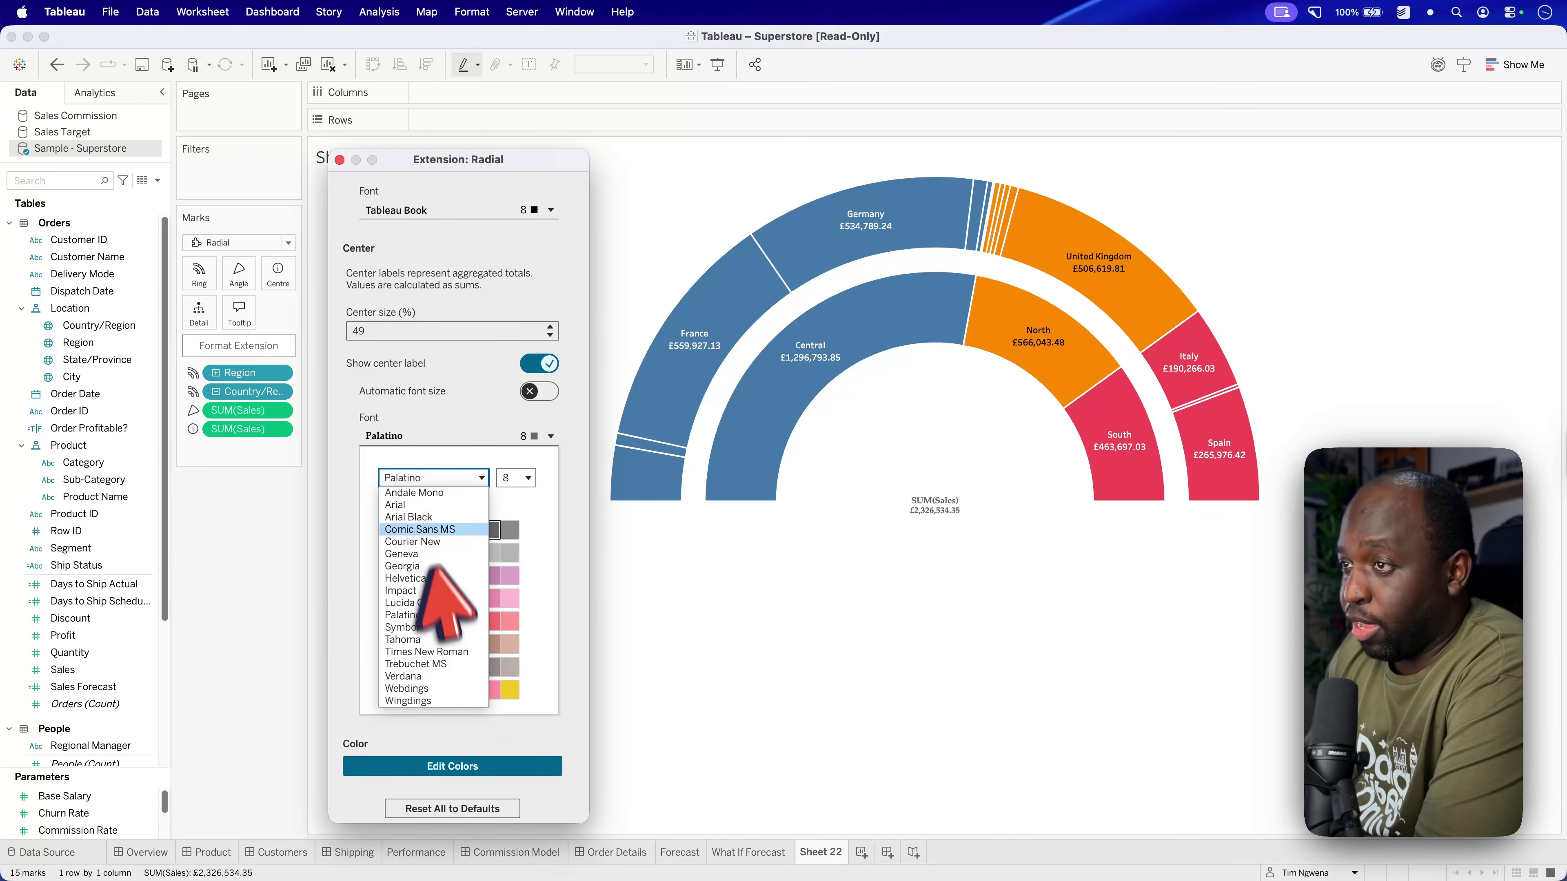
{"action": "left_click", "coordinate": [481, 478]}
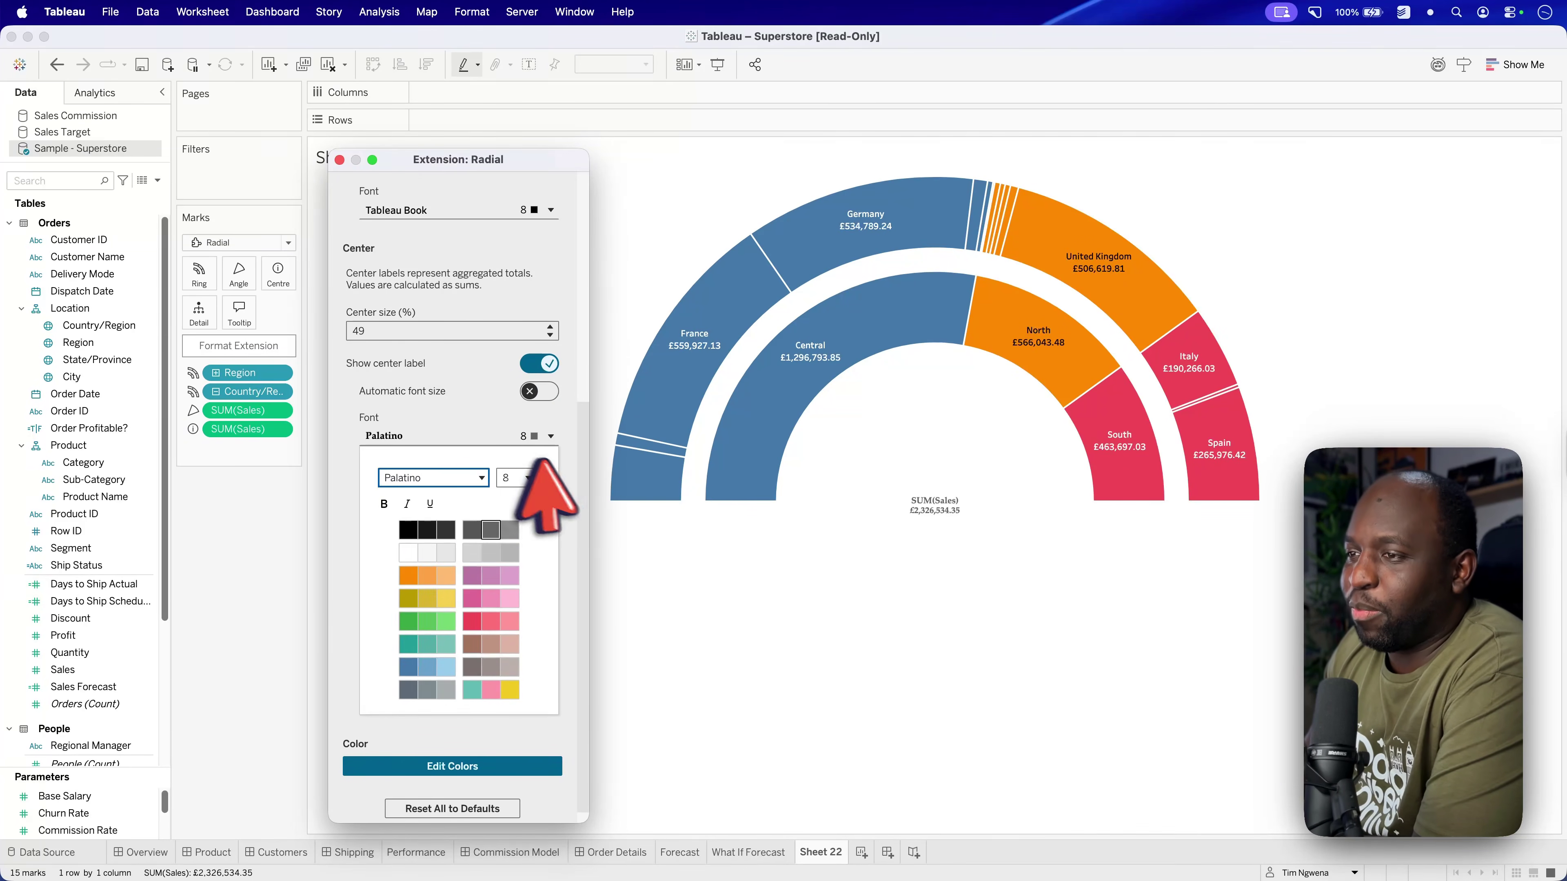
Step: Assign the Jewel Bright color palette to the Central, North and South regions of the radial chart
{"action": "left_click", "coordinate": [460, 765]}
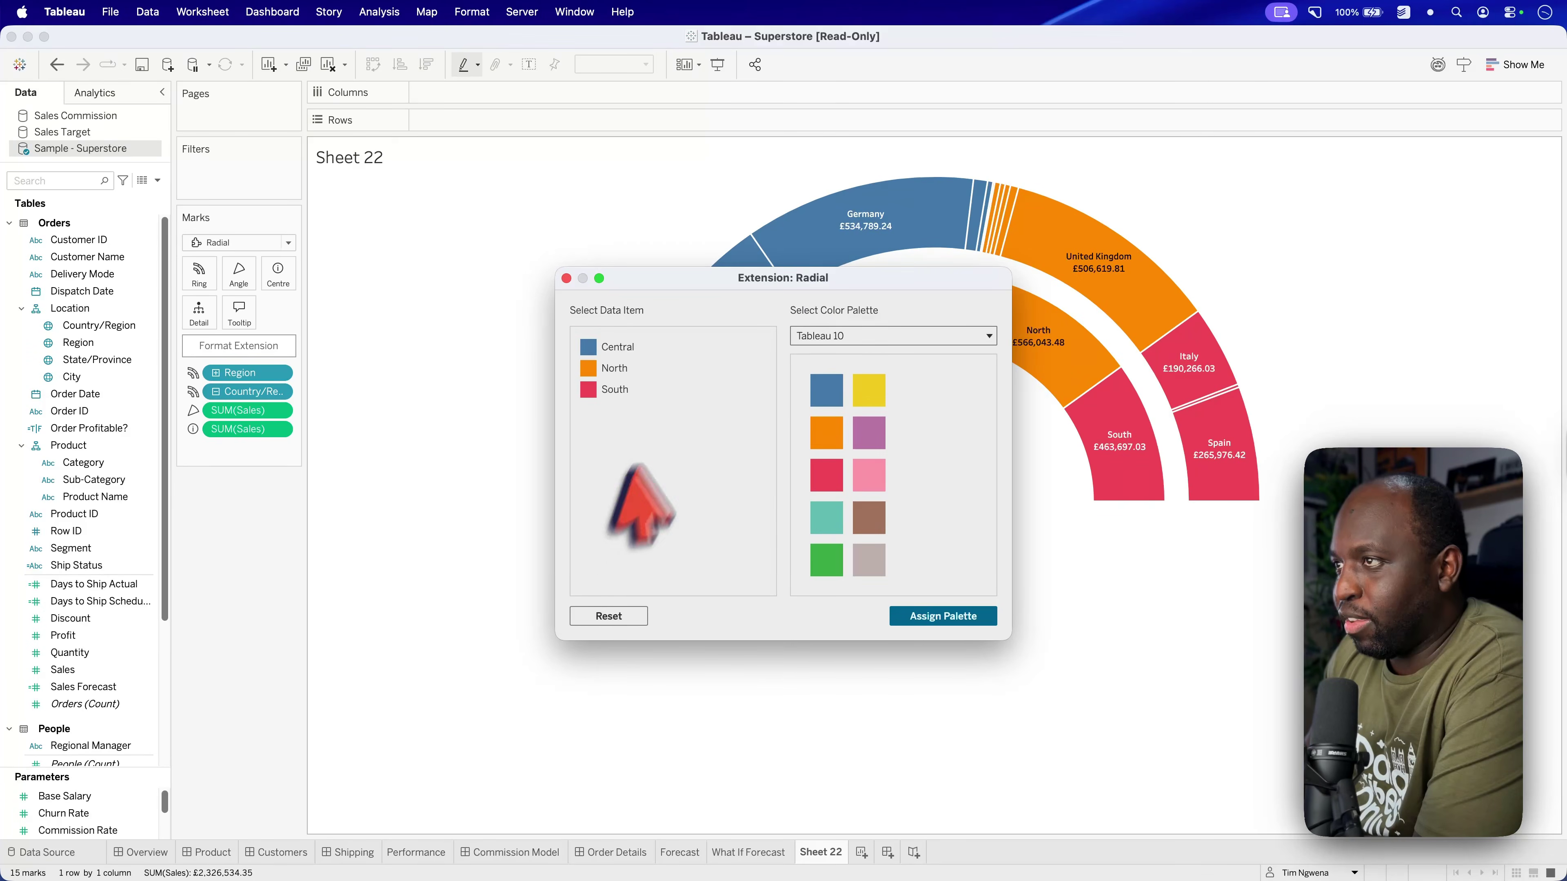
{"action": "left_click_drag", "start_coordinate": [756, 291], "coordinate": [456, 205]}
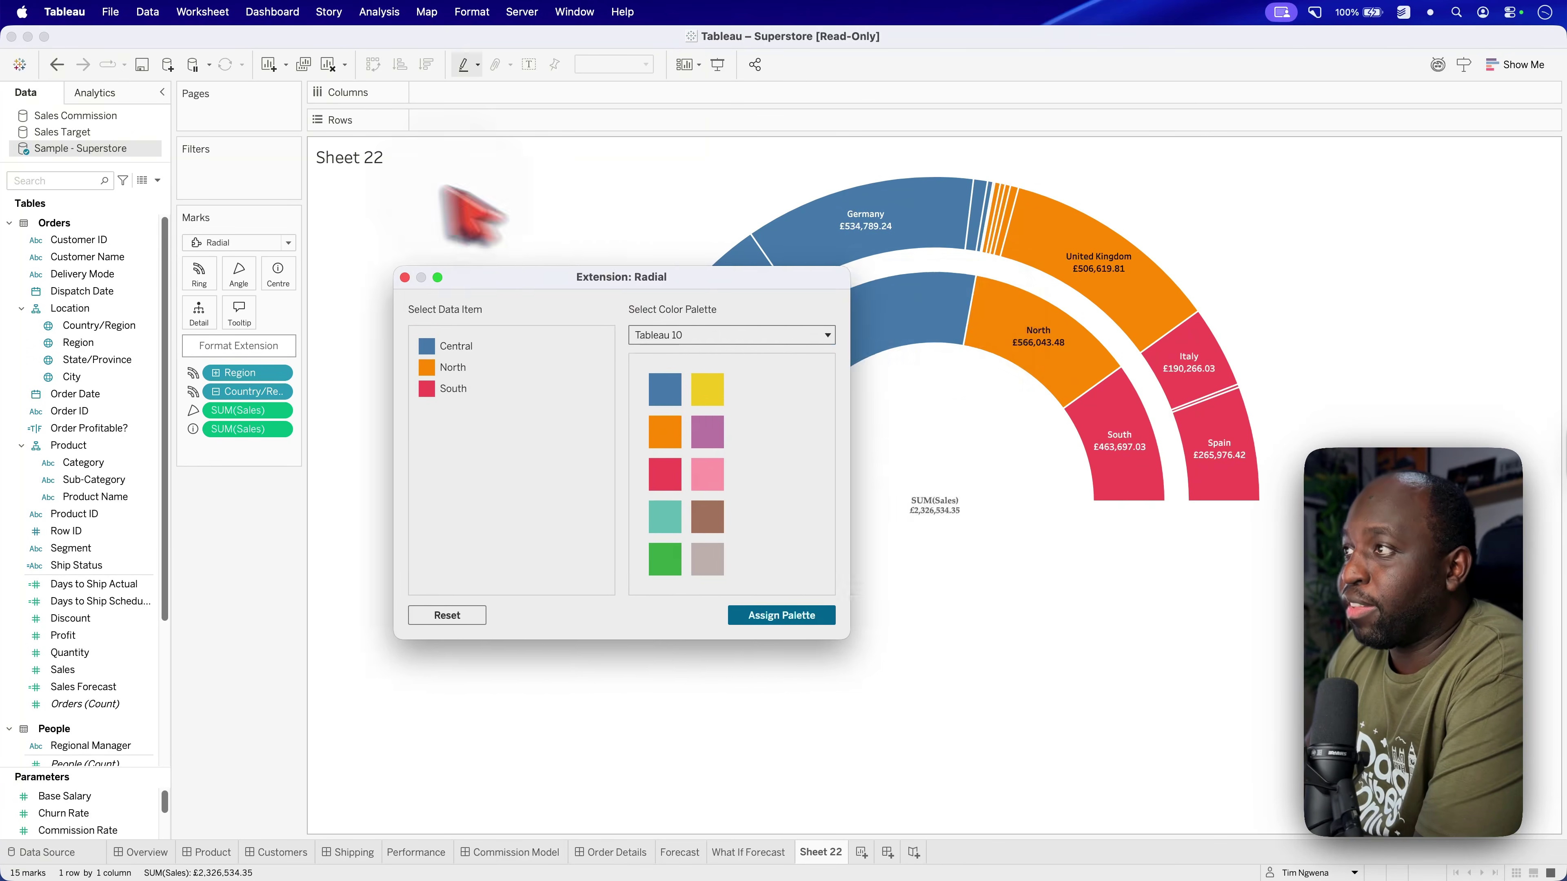
{"action": "left_click", "coordinate": [586, 250]}
{"action": "scroll", "coordinate": [562, 414], "scroll_direction": "down", "scroll_amount": 10}
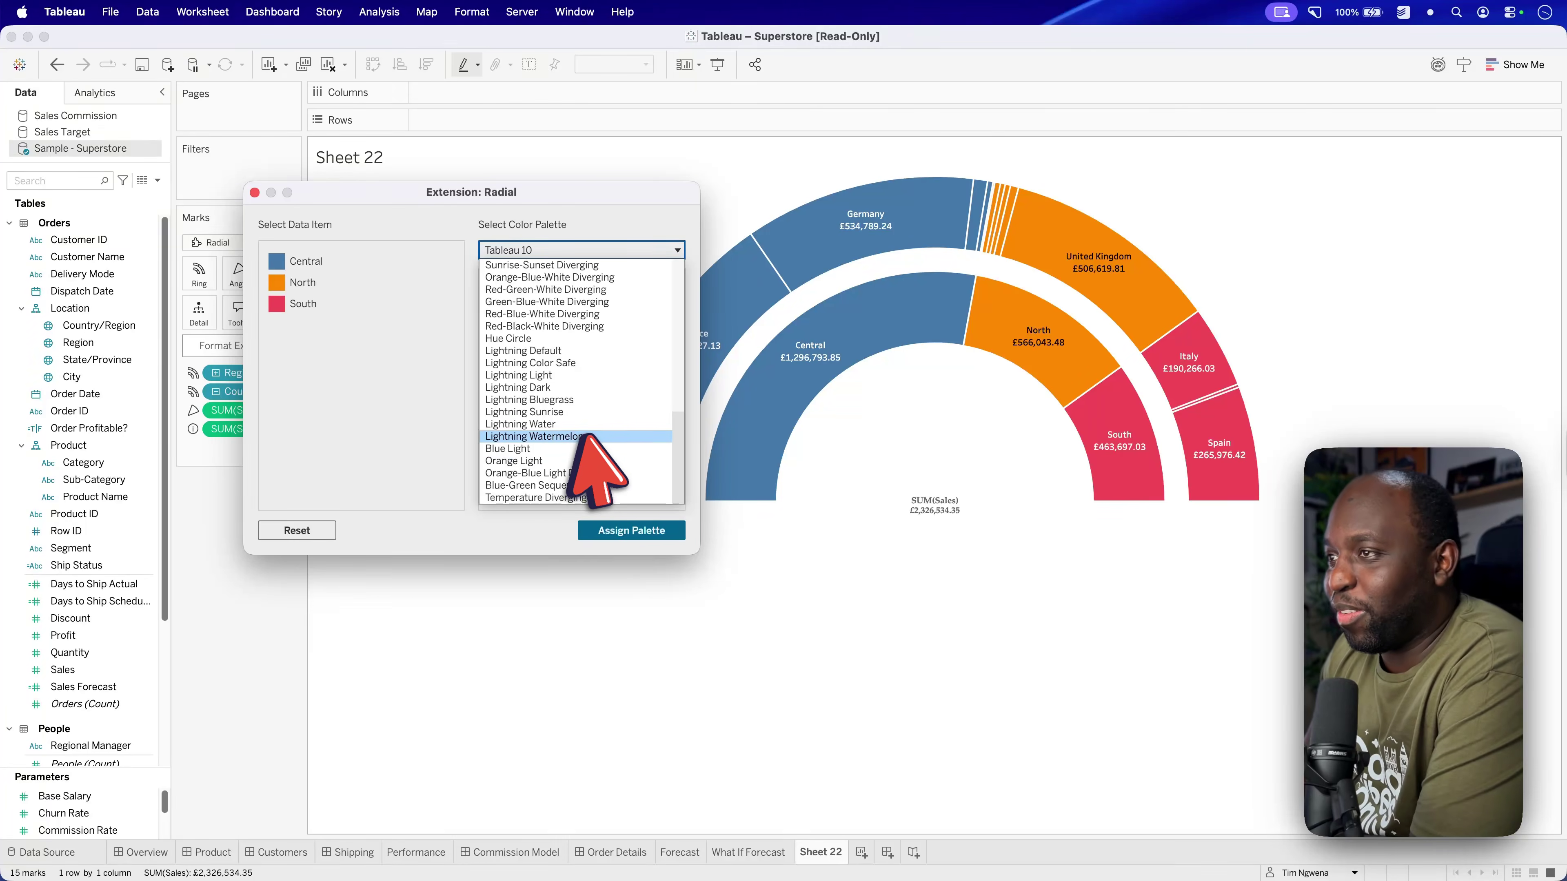
{"action": "scroll", "coordinate": [564, 435], "scroll_direction": "up", "scroll_amount": 5}
{"action": "scroll", "coordinate": [560, 426], "scroll_direction": "up", "scroll_amount": 4}
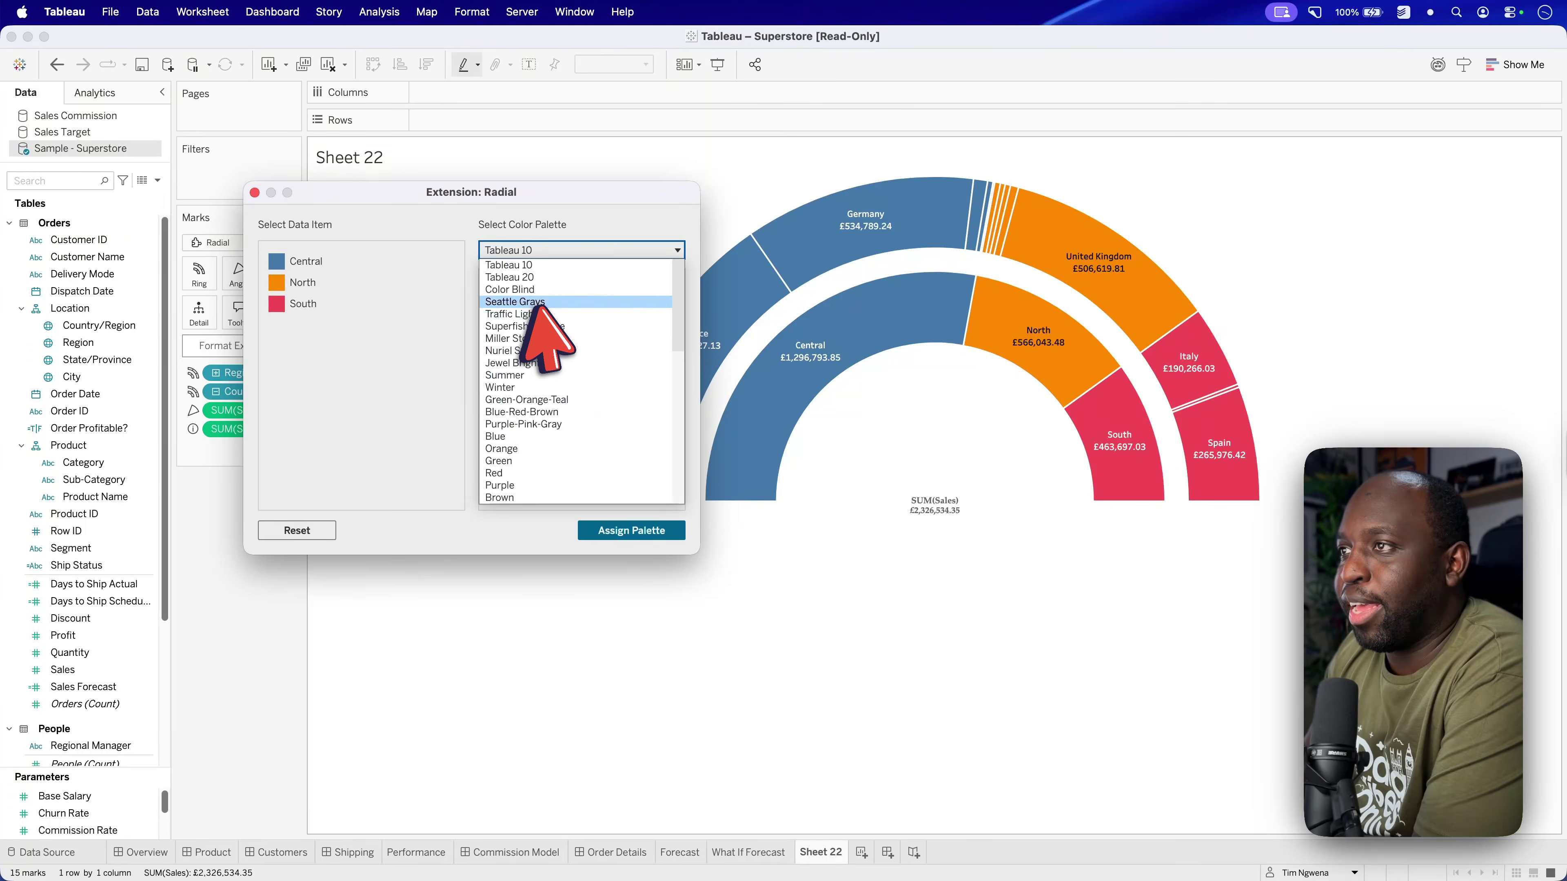
{"action": "left_click", "coordinate": [515, 301]}
{"action": "left_click", "coordinate": [566, 249]}
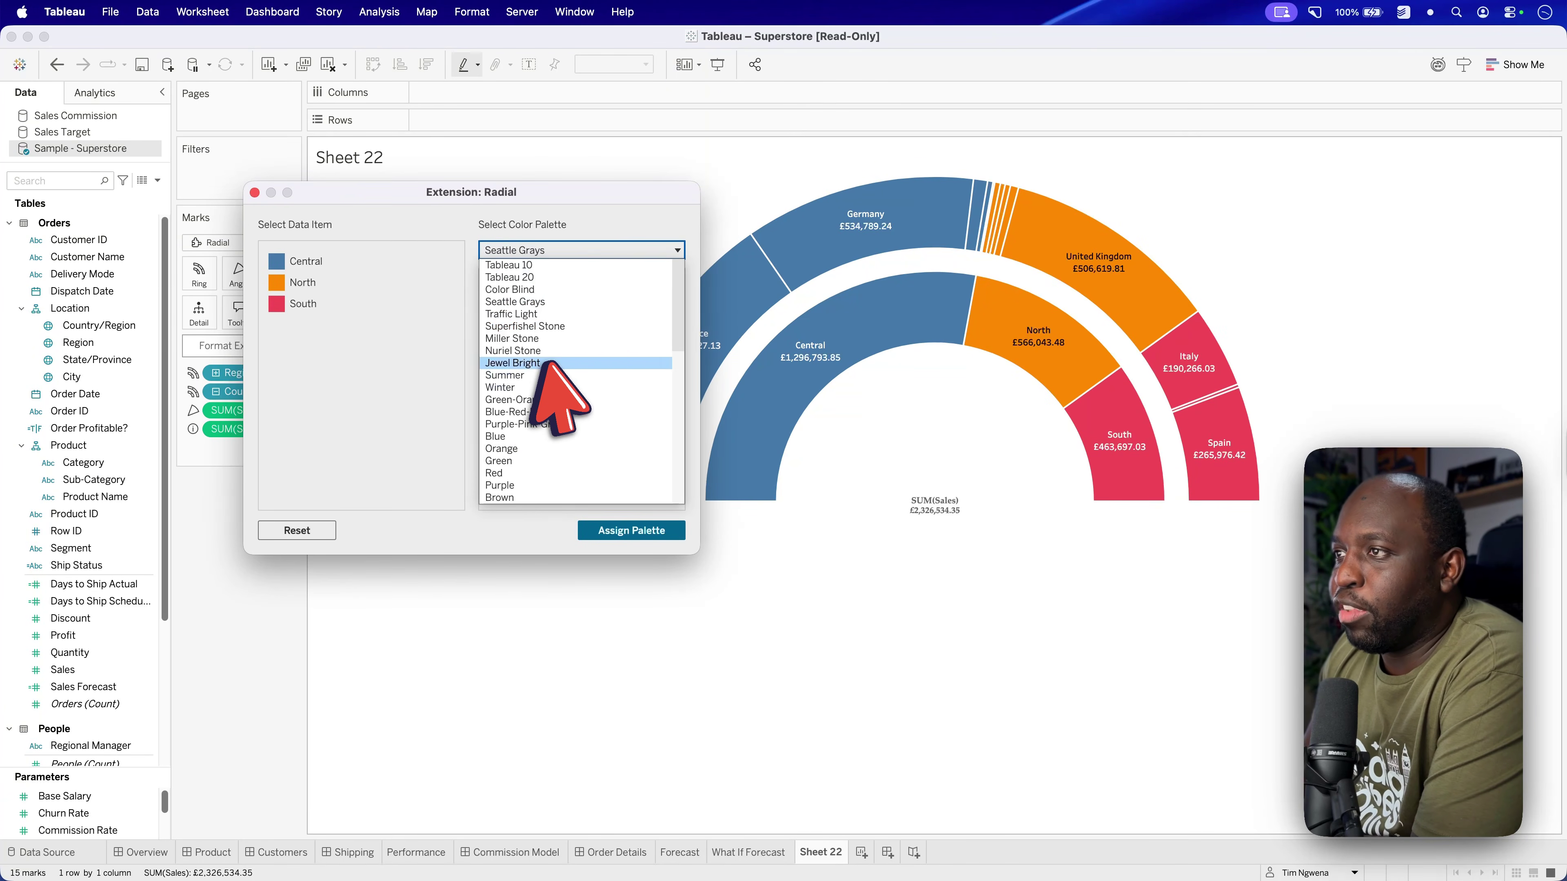
{"action": "left_click", "coordinate": [543, 358]}
{"action": "left_click", "coordinate": [624, 536]}
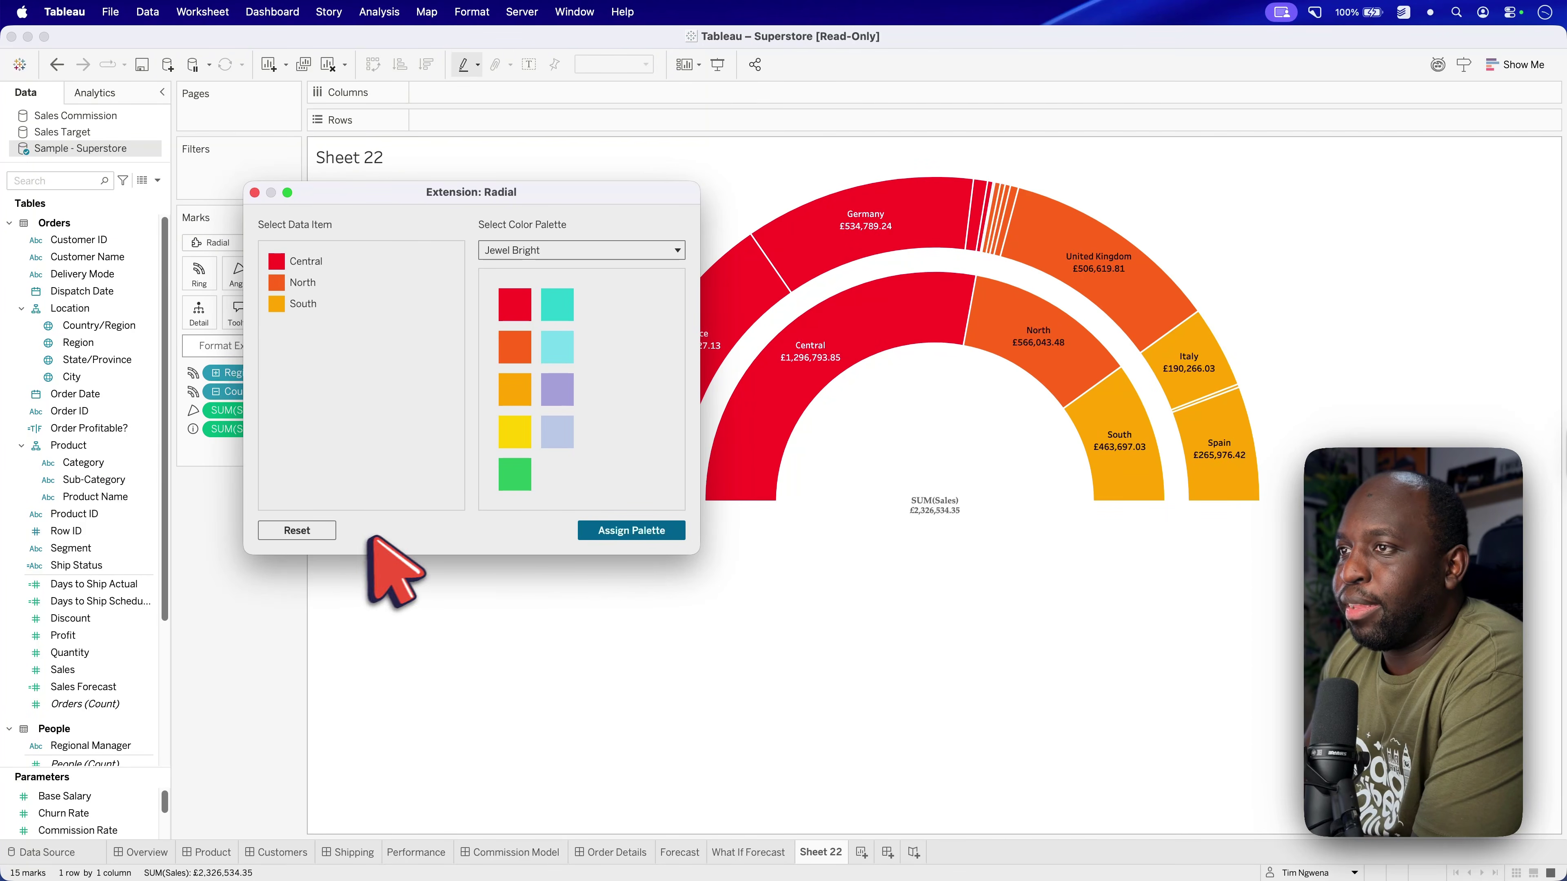
{"action": "left_click", "coordinate": [254, 192]}
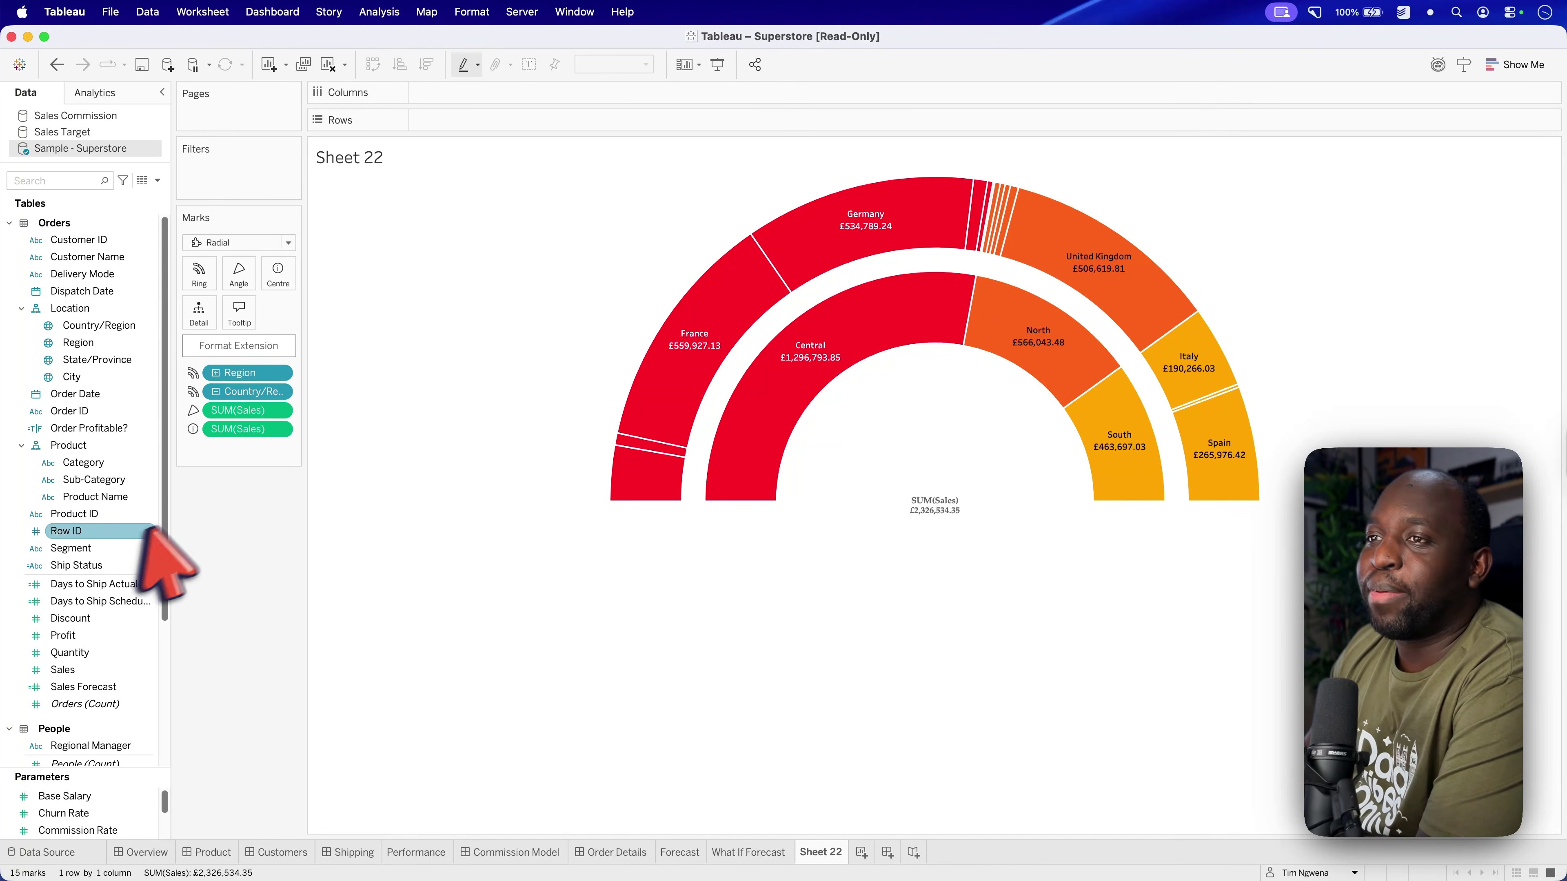
Step: Add Category to the radial chart and arrange the rings from inside out as Category, Country/Region and Region
{"action": "left_click_drag", "start_coordinate": [92, 464], "coordinate": [198, 312]}
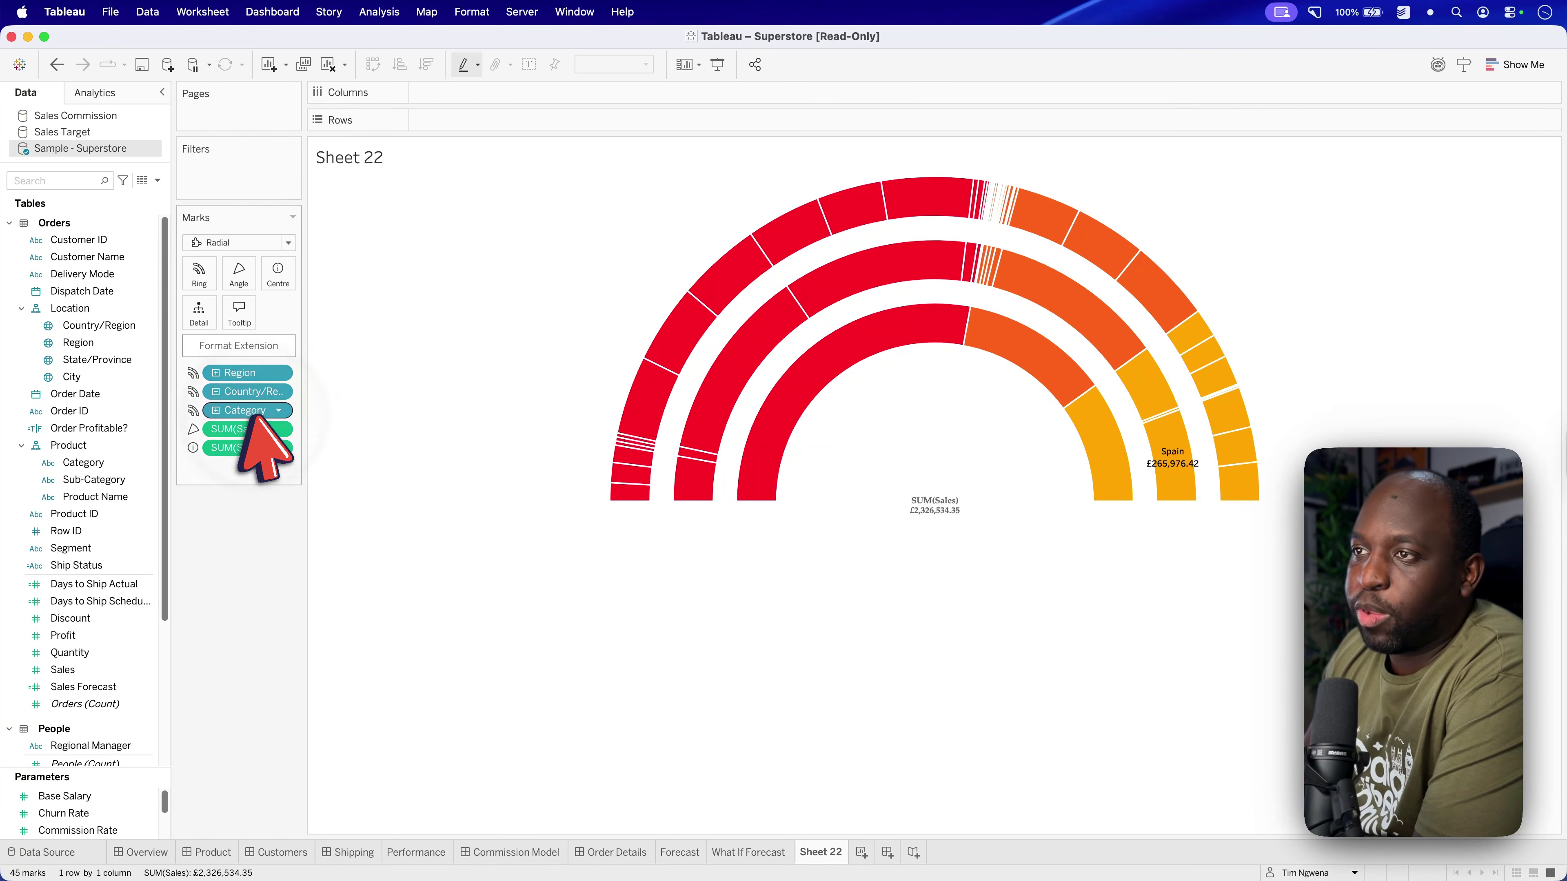
{"action": "left_click_drag", "start_coordinate": [246, 393], "coordinate": [247, 413]}
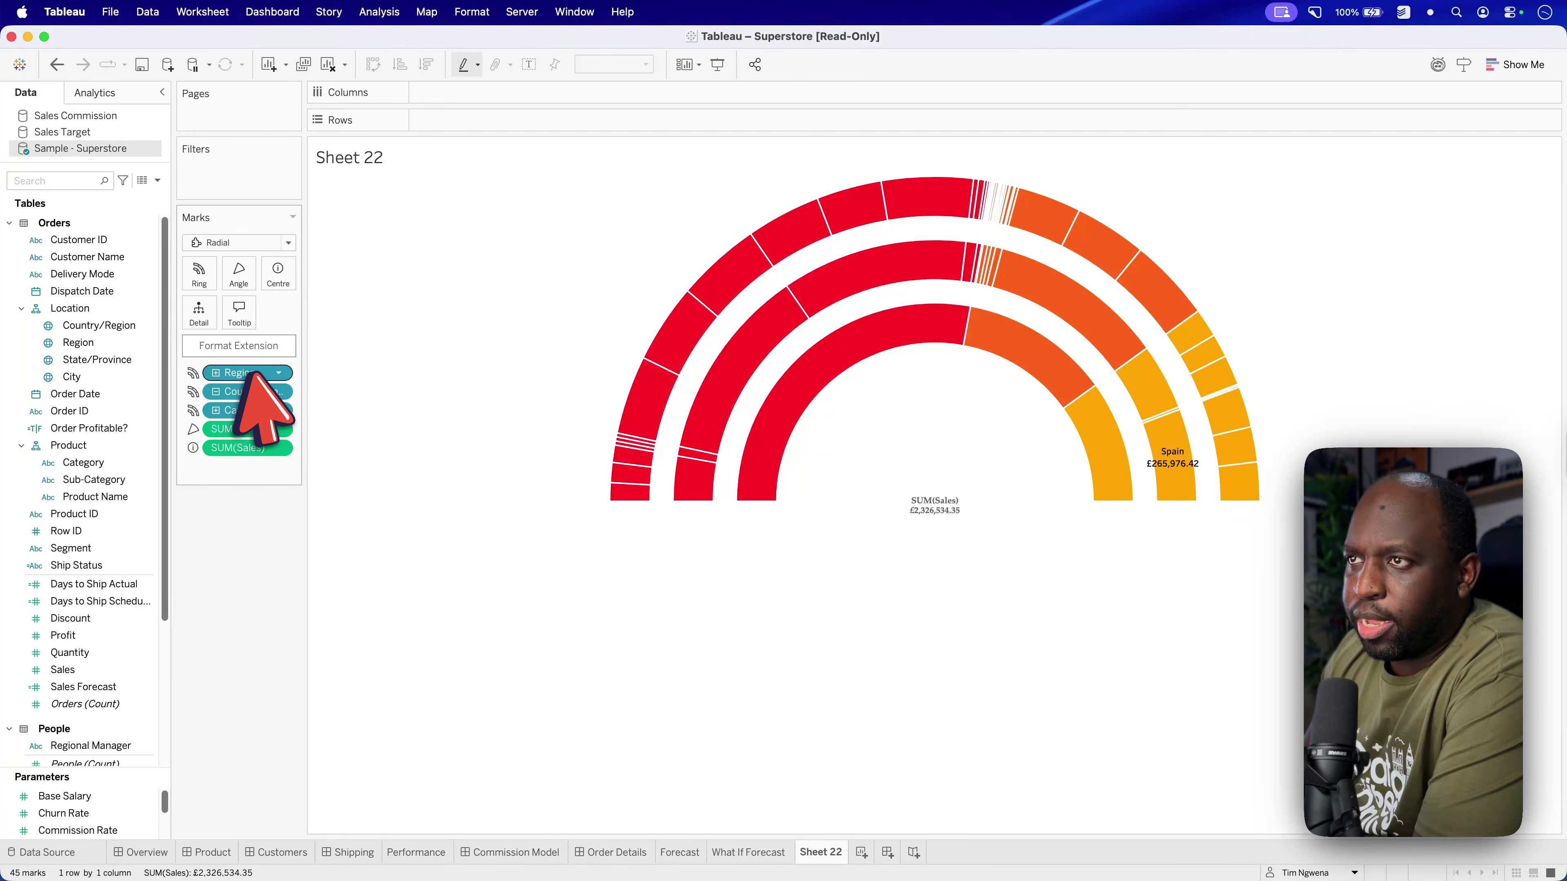
{"action": "left_click_drag", "start_coordinate": [253, 378], "coordinate": [372, 452]}
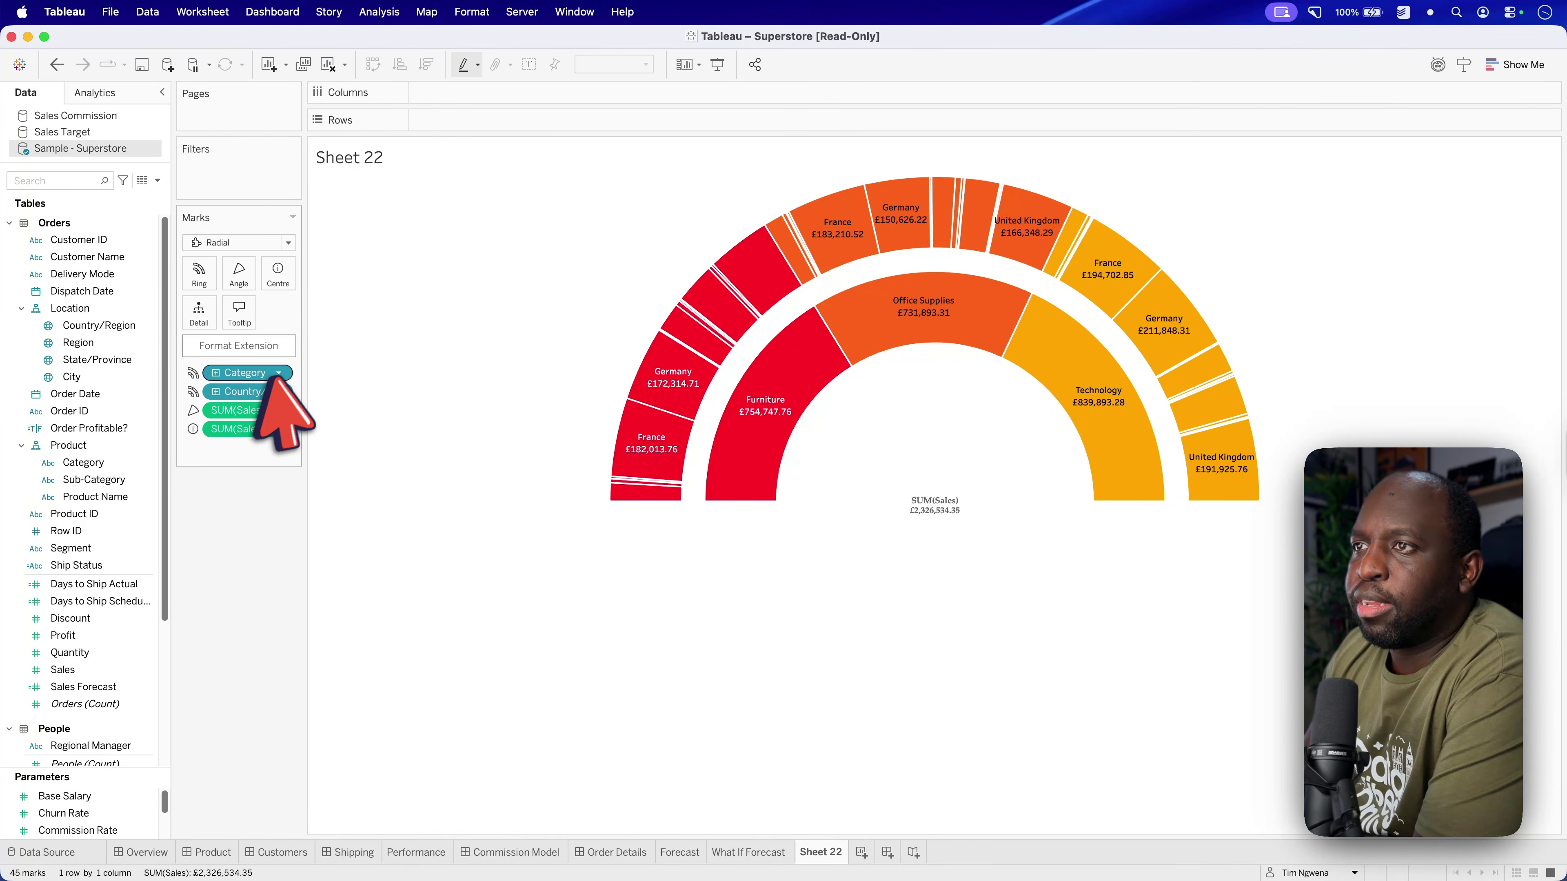
{"action": "left_click_drag", "start_coordinate": [83, 342], "coordinate": [264, 268]}
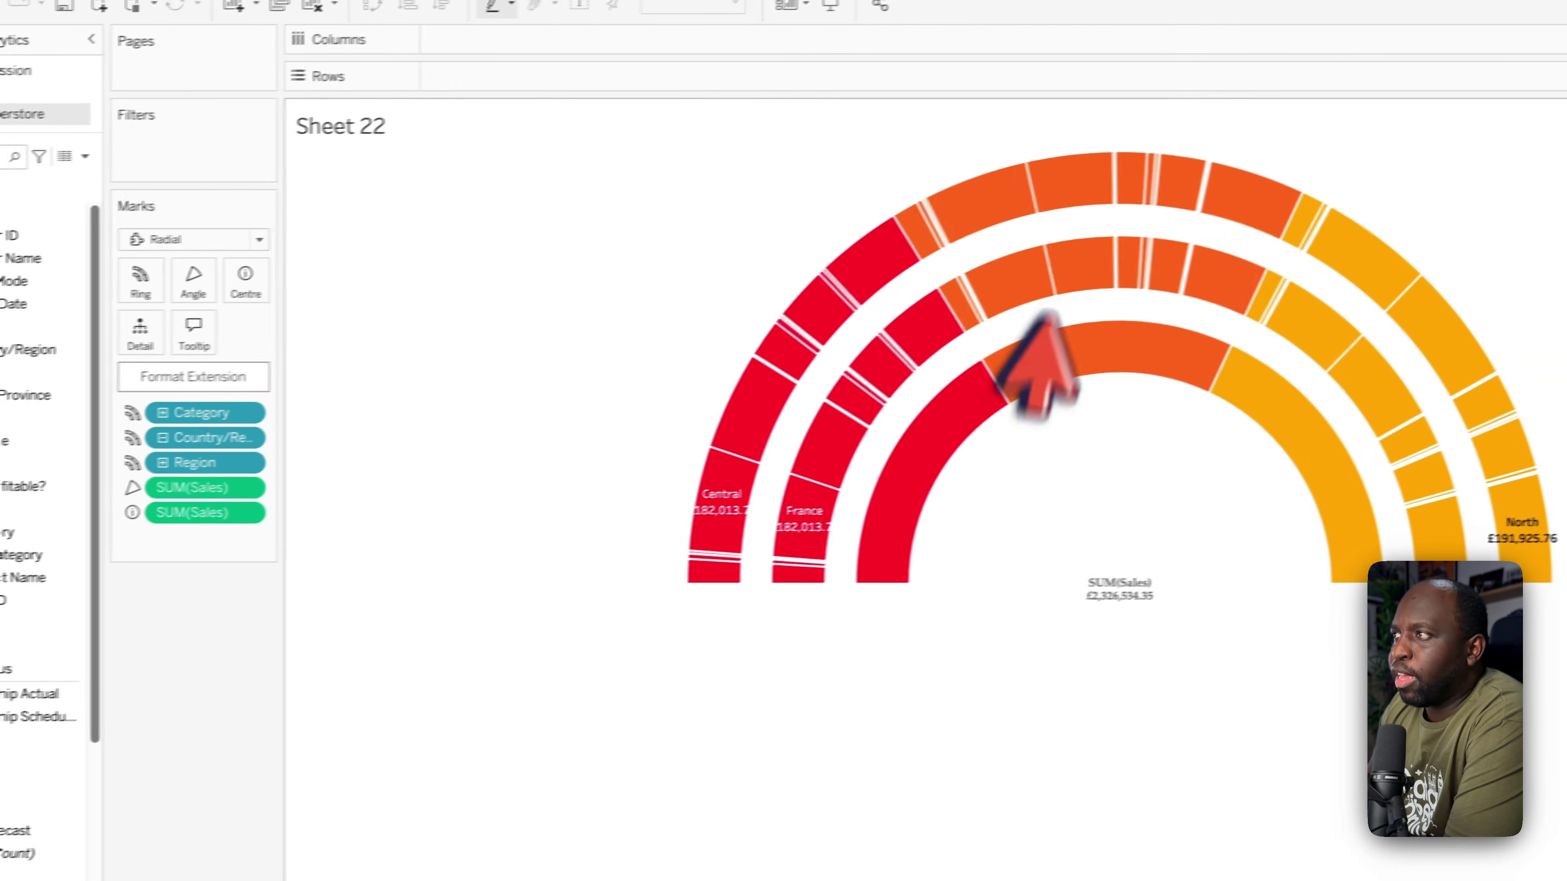
Step: Test whether the Category segments in the inner ring respond to selection, and clear the selection
{"action": "double_click", "coordinate": [923, 427]}
{"action": "double_click", "coordinate": [1058, 370]}
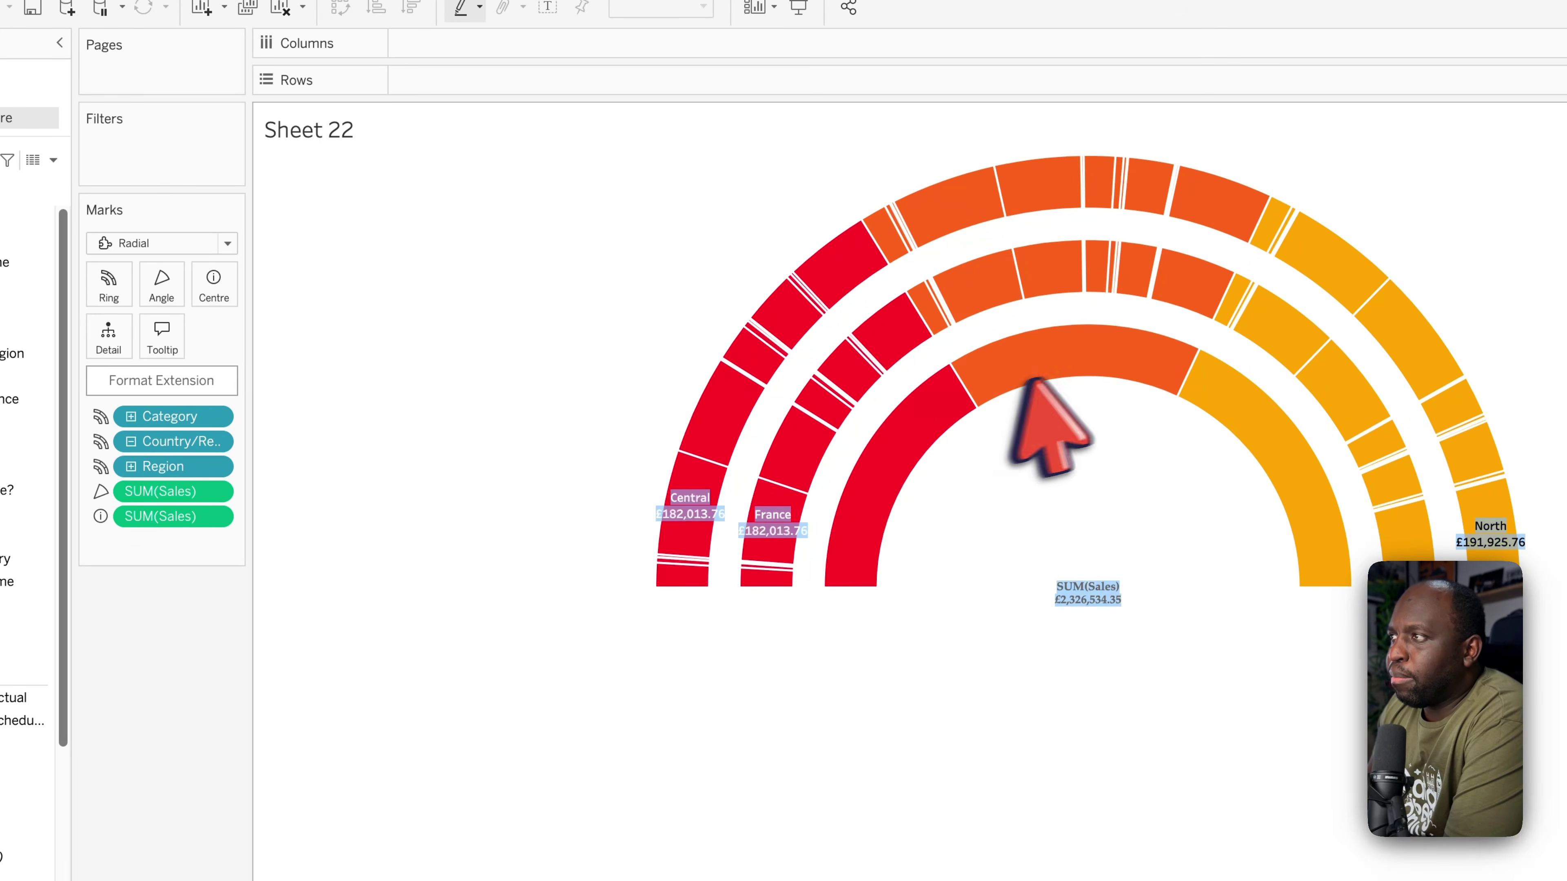
{"action": "left_click", "coordinate": [362, 541]}
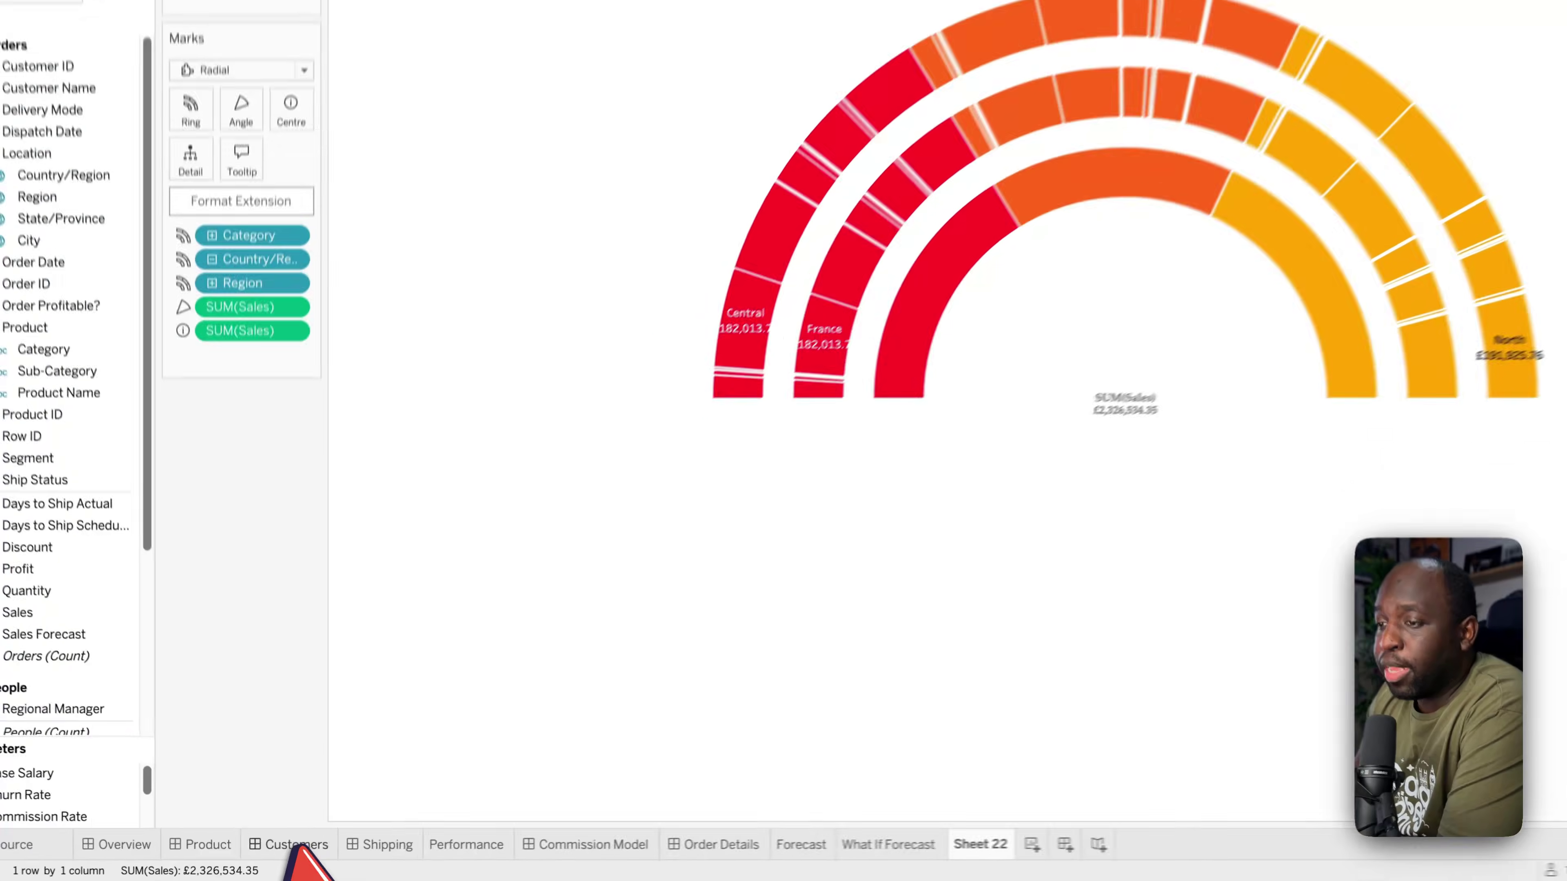
Step: Open the Product dashboard to view the updated radial chart there
{"action": "left_click", "coordinate": [290, 852]}
{"action": "left_click", "coordinate": [204, 841]}
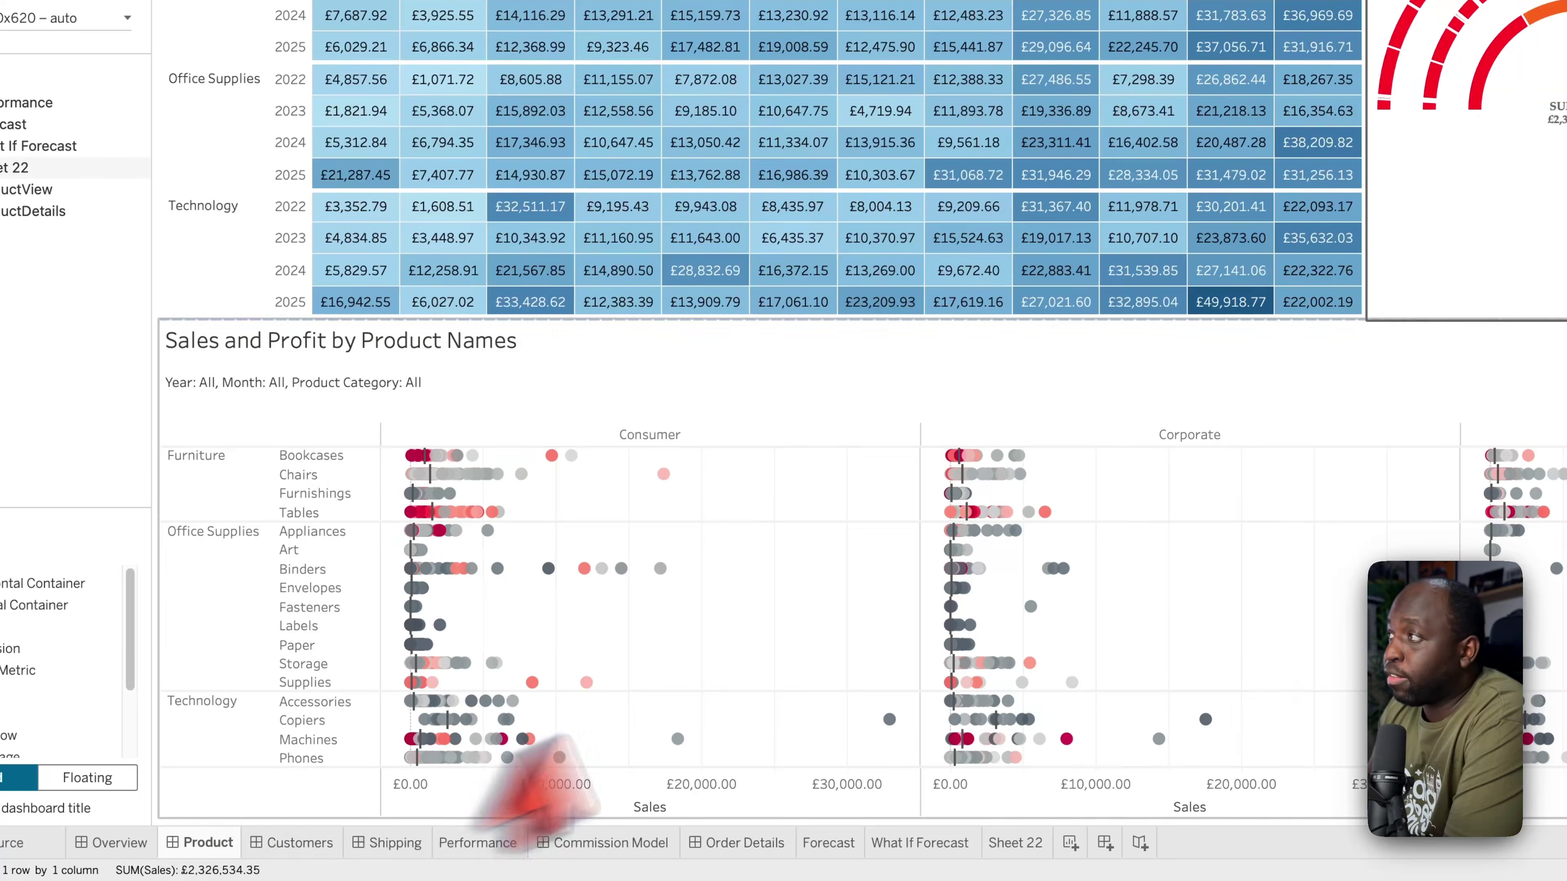